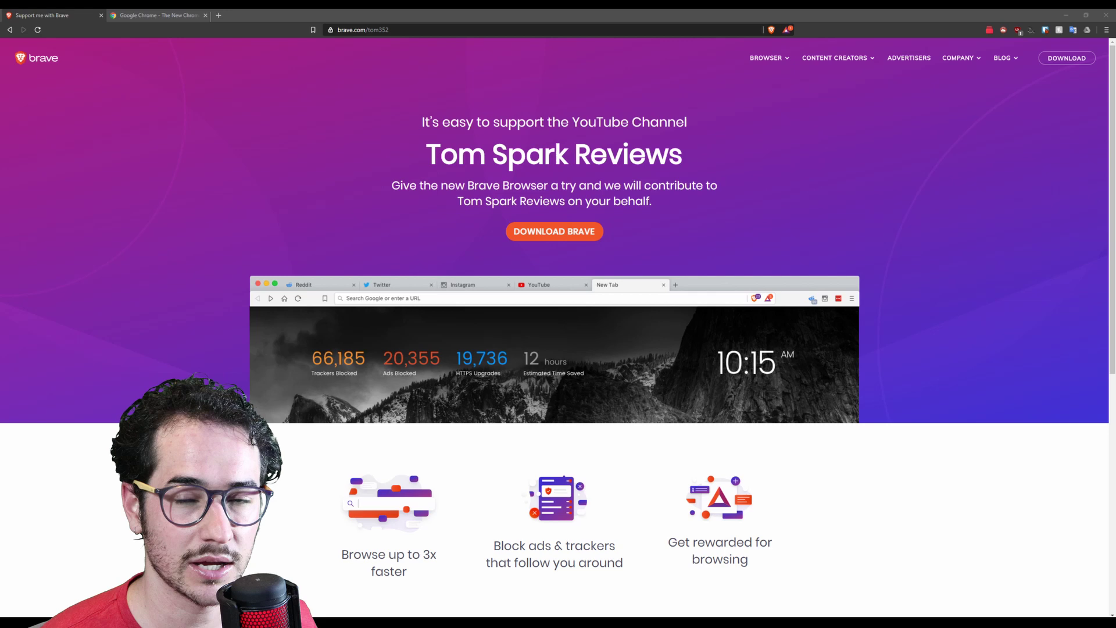
In Tab Resize, turn the Empty Tab option on and Single Tab off.
scroll(798, 397, "down", 1)
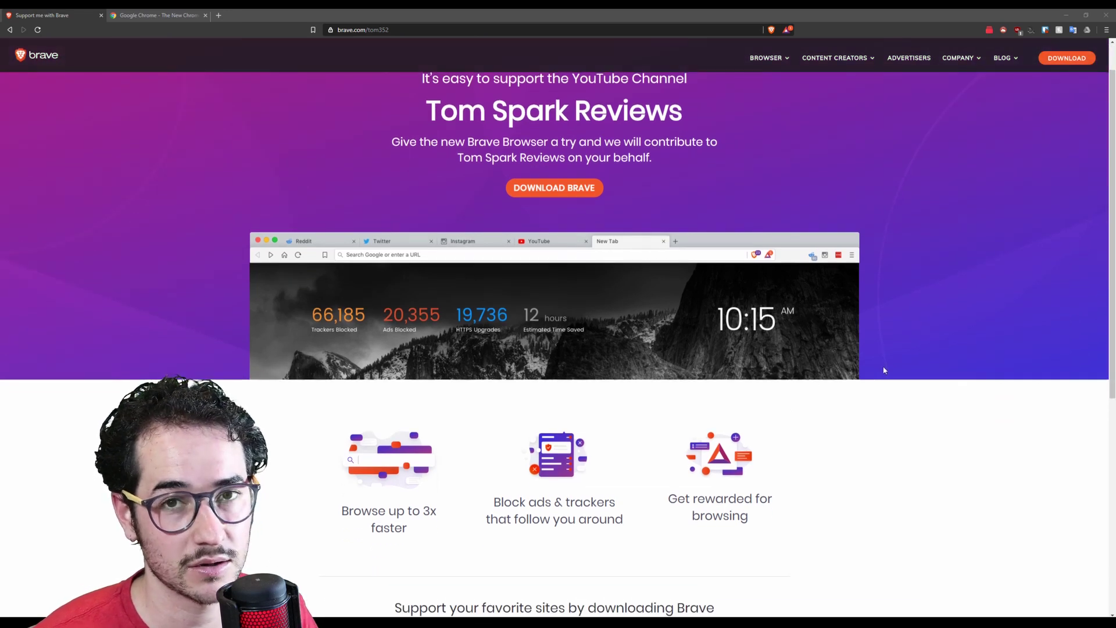
scroll(885, 372, "down", 1)
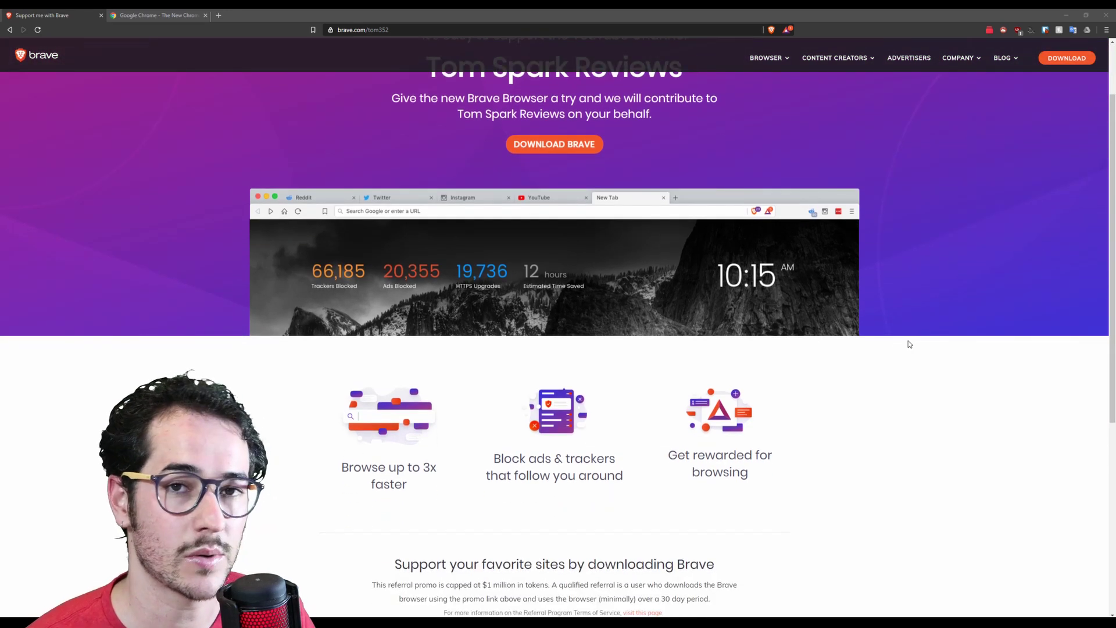
scroll(832, 379, "up", 1)
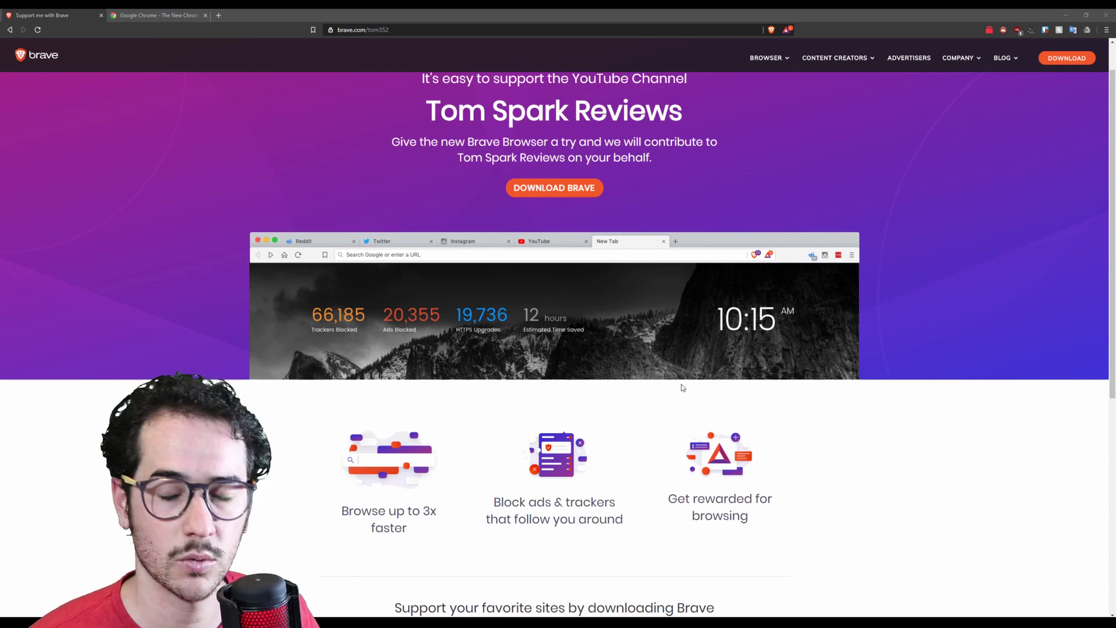
scroll(556, 392, "down", 1)
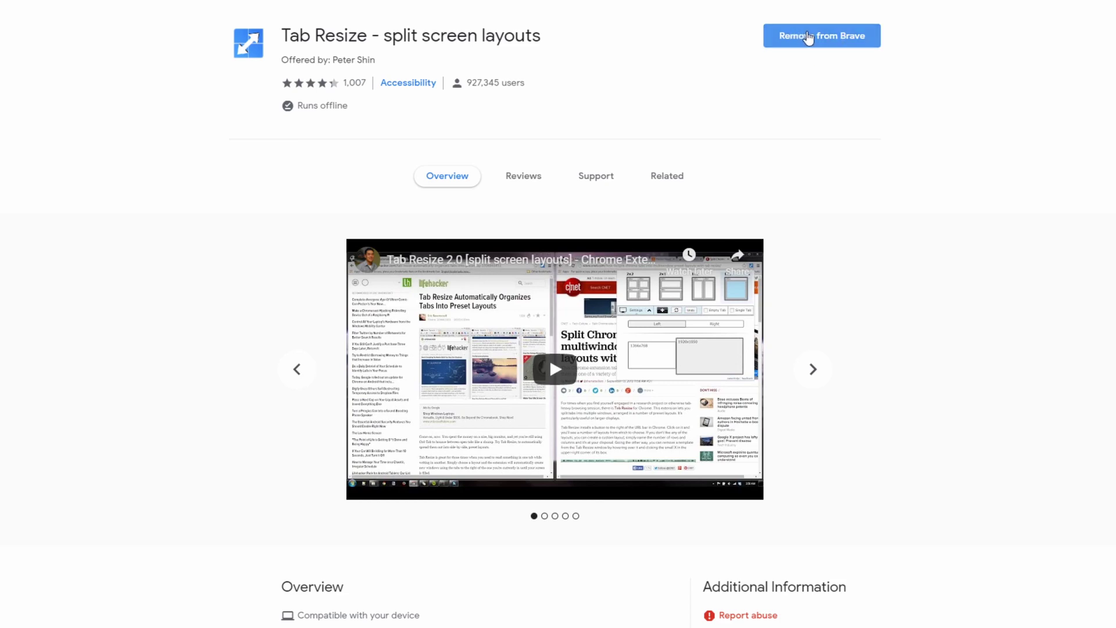
left_click(1087, 30)
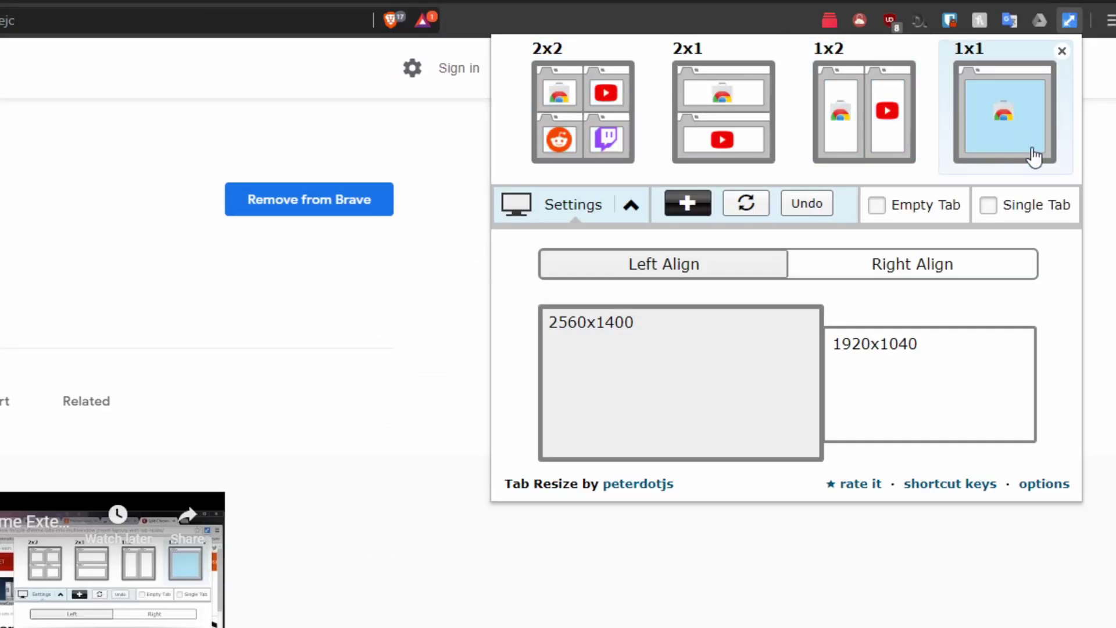
left_click(881, 207)
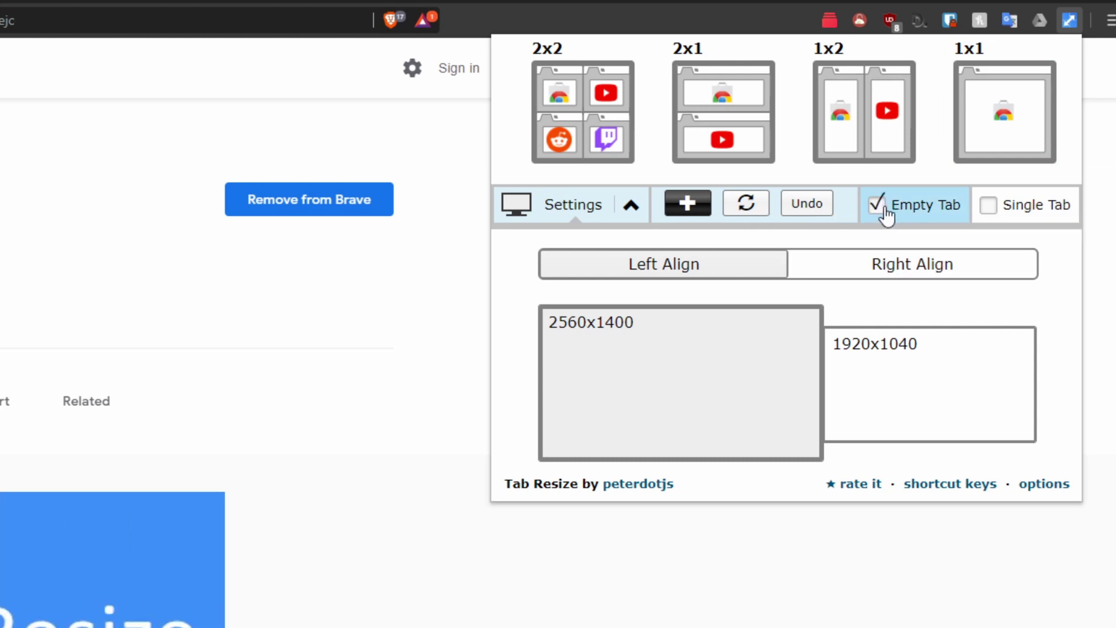
left_click(883, 208)
left_click(995, 206)
left_click(994, 207)
left_click(995, 206)
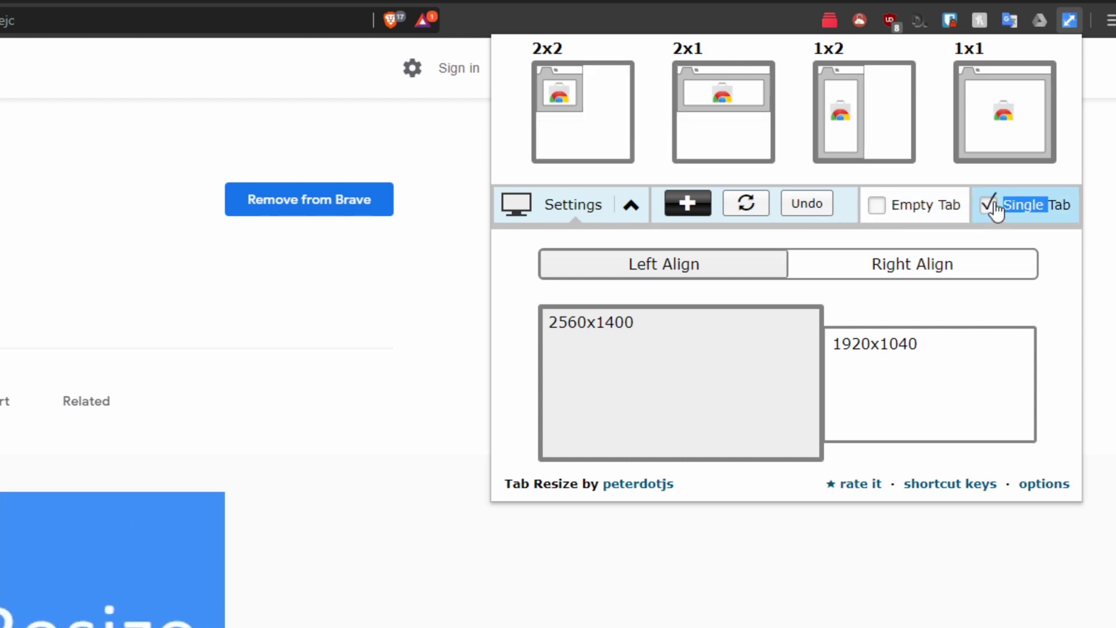
left_click(994, 214)
left_click(994, 208)
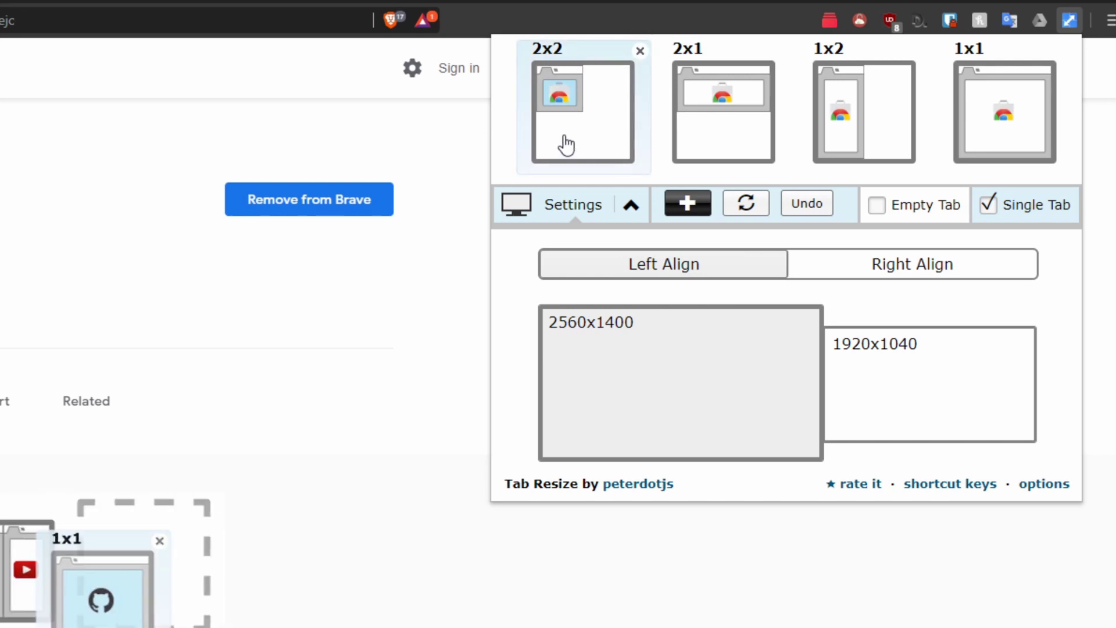
left_click(909, 207)
left_click(989, 204)
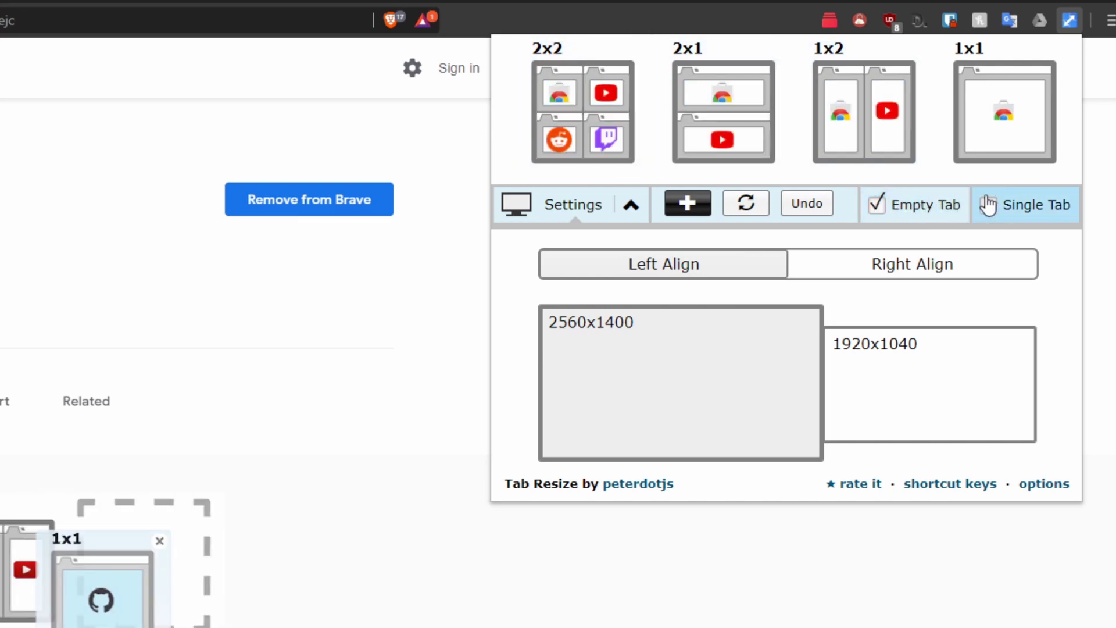
left_click(936, 355)
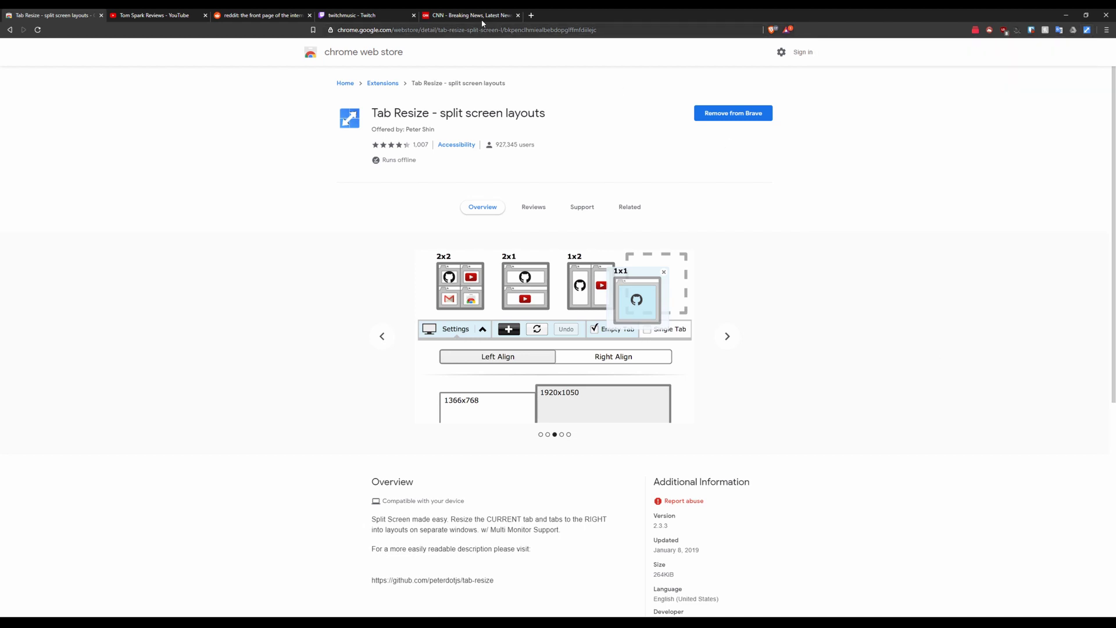
From the Web Store tab, tile the four tabs into a 2x2 window grid.
left_click(471, 15)
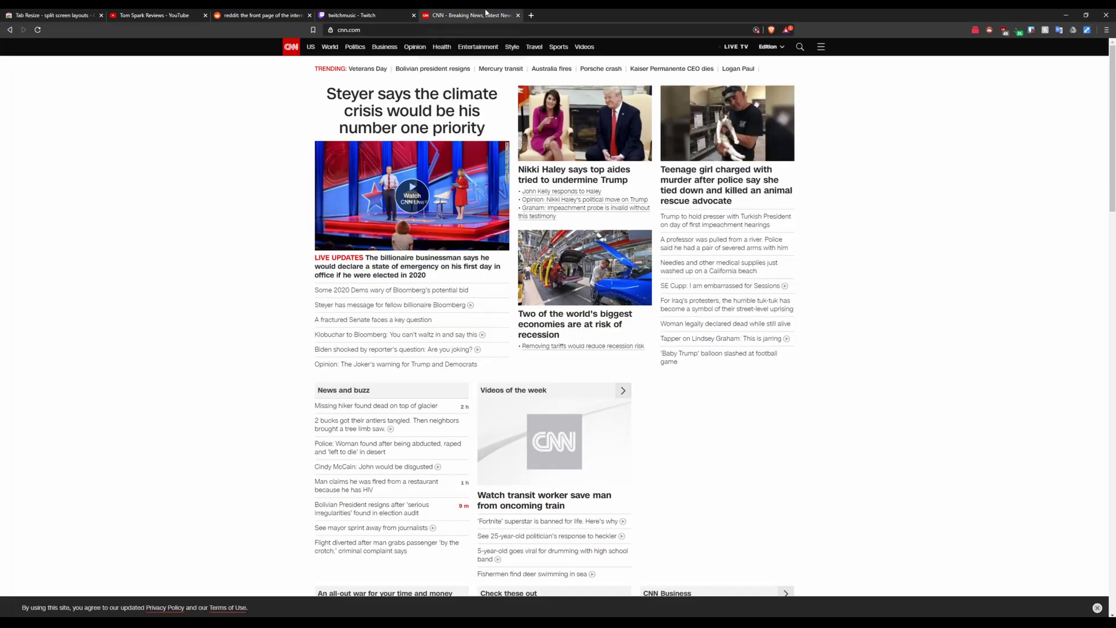
left_click(1087, 30)
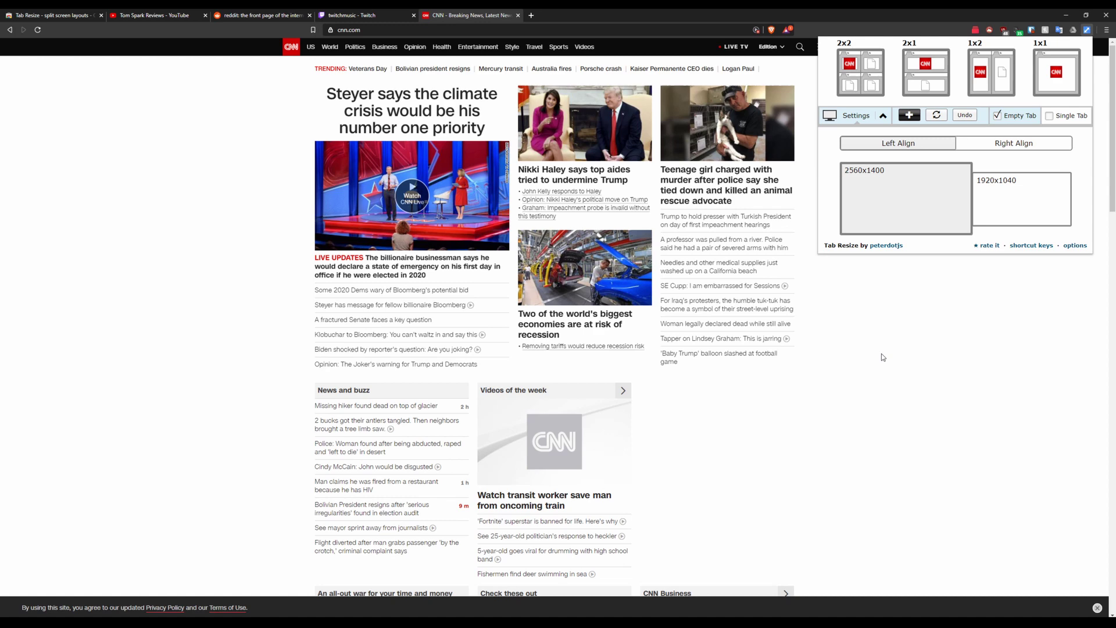
left_click(1004, 349)
left_click(69, 15)
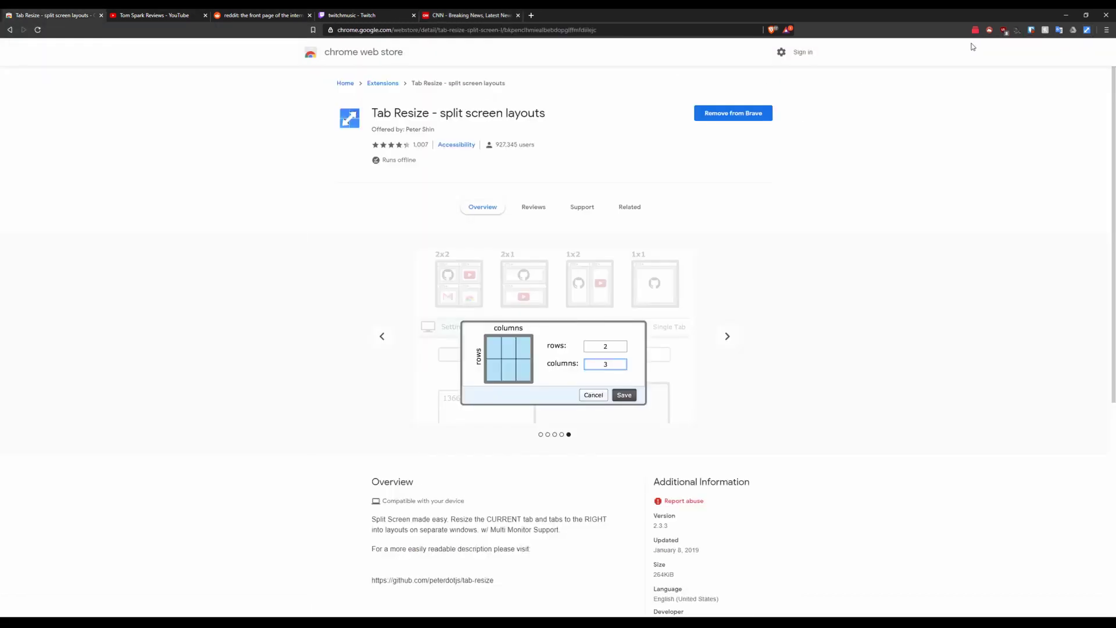
left_click(1087, 30)
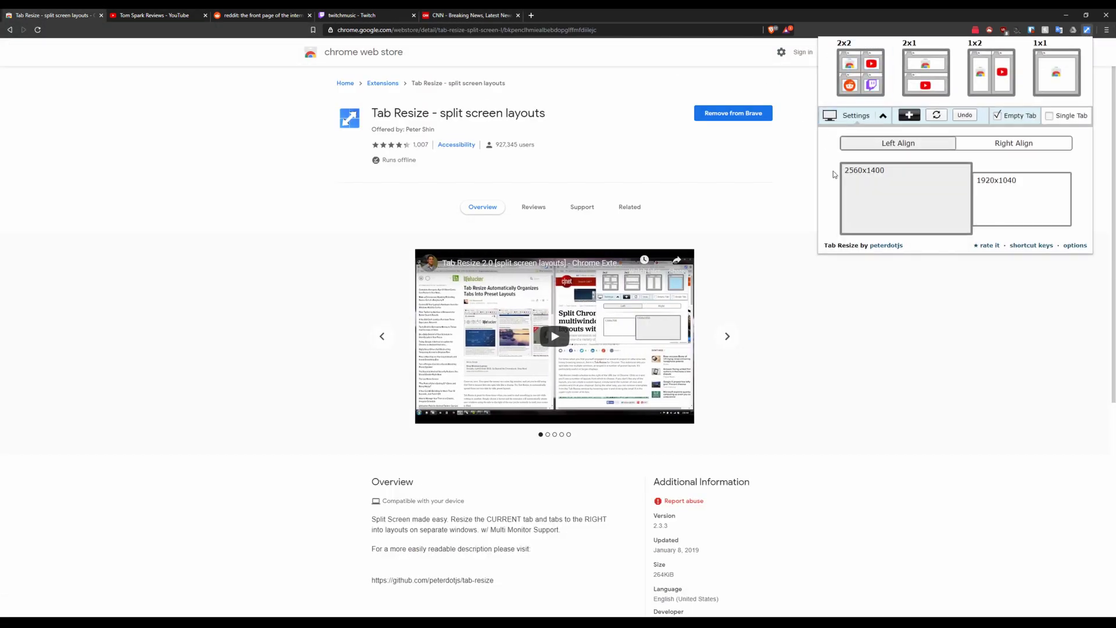
left_click(861, 71)
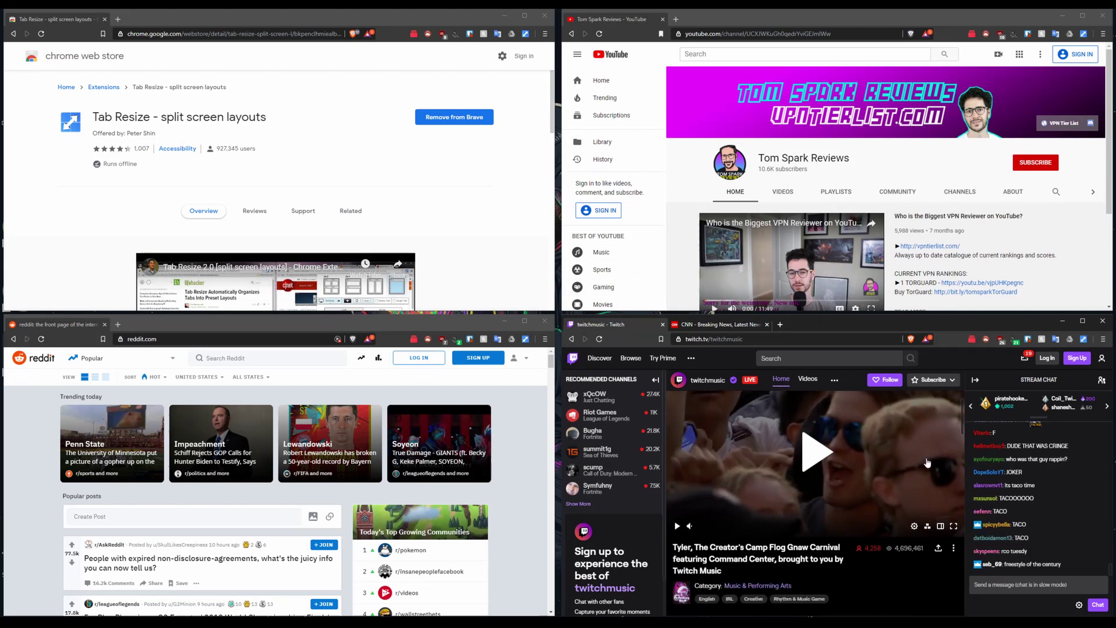
Scroll through the tiled windows on the way to the Dark Night Mode store page.
scroll(814, 245, "down", 1)
scroll(359, 154, "down", 2)
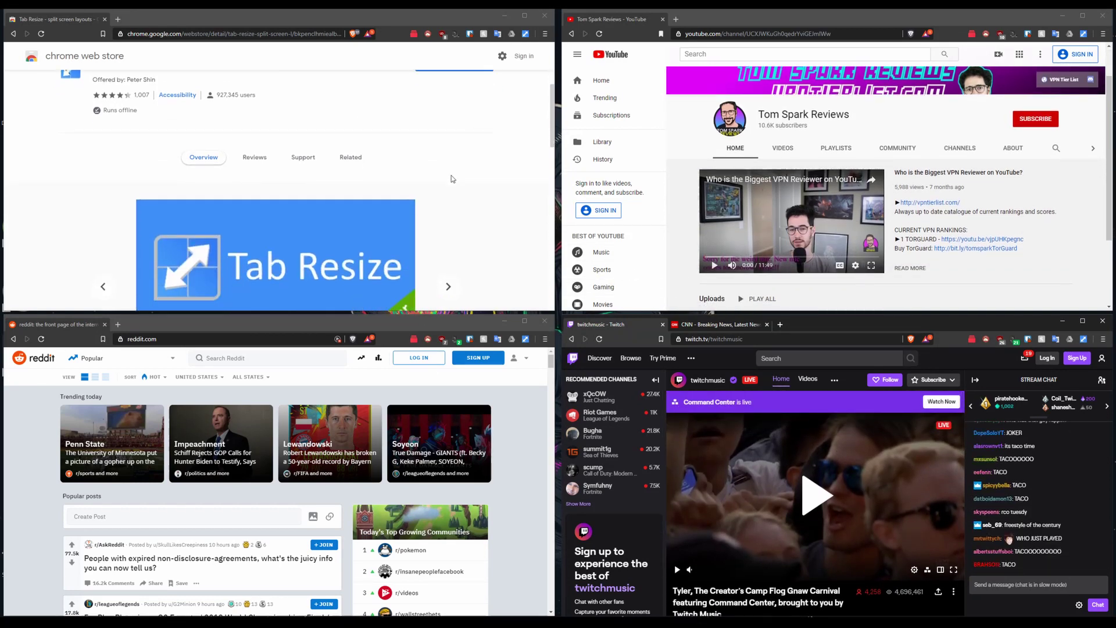
scroll(503, 429, "down", 2)
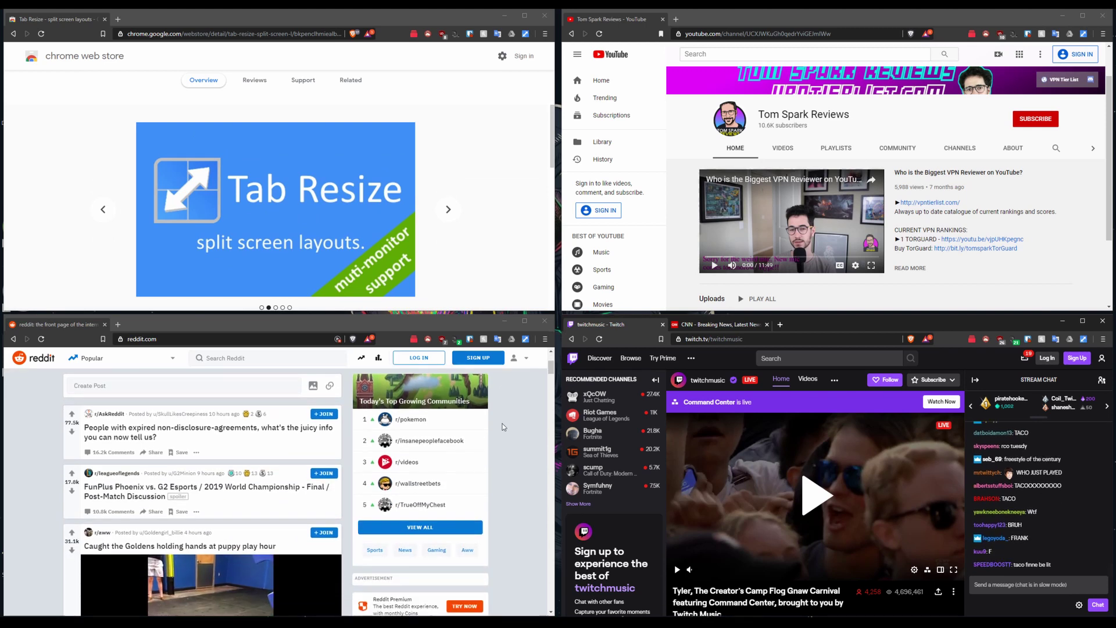
scroll(501, 424, "up", 1)
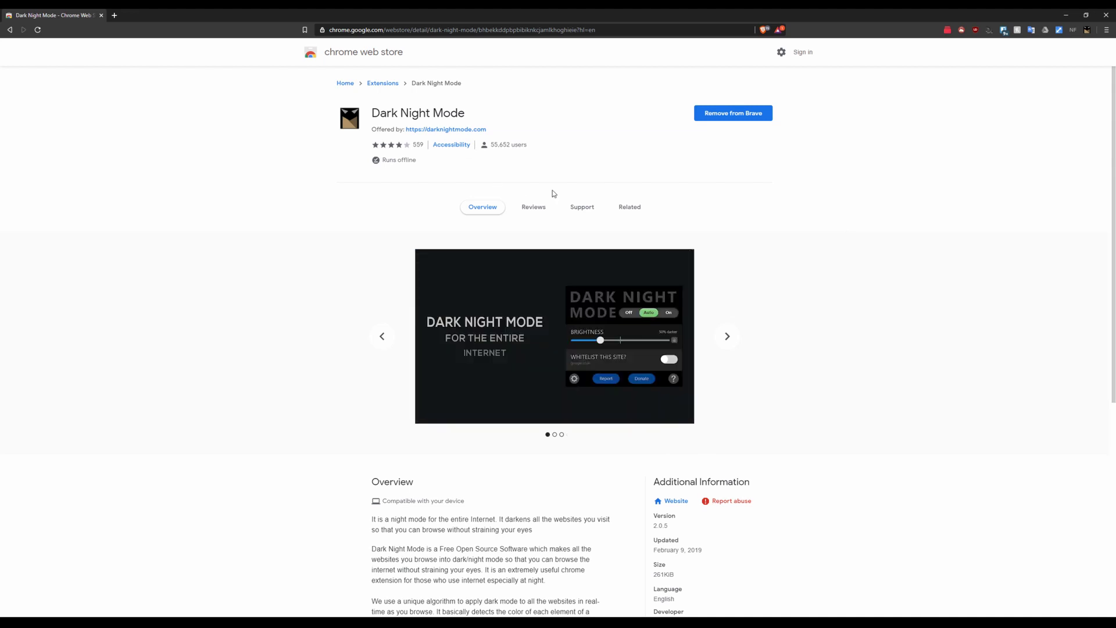
Switch Dark Night Mode to Auto from its toolbar popup on the store page.
scroll(847, 235, "down", 1)
scroll(753, 198, "up", 1)
scroll(683, 252, "down", 3)
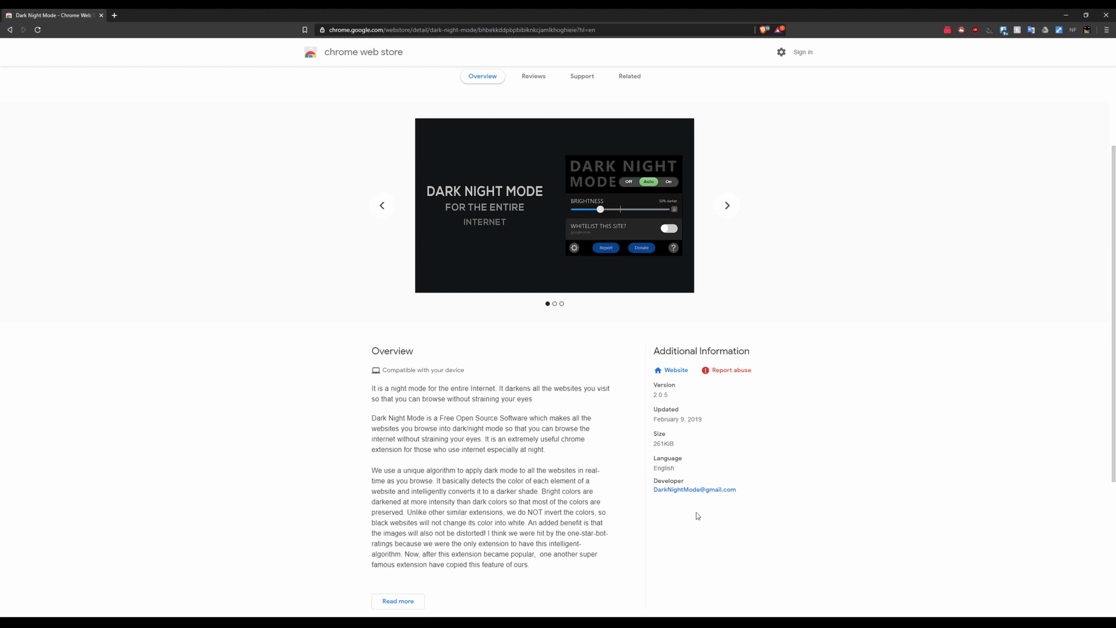
scroll(635, 368, "up", 1)
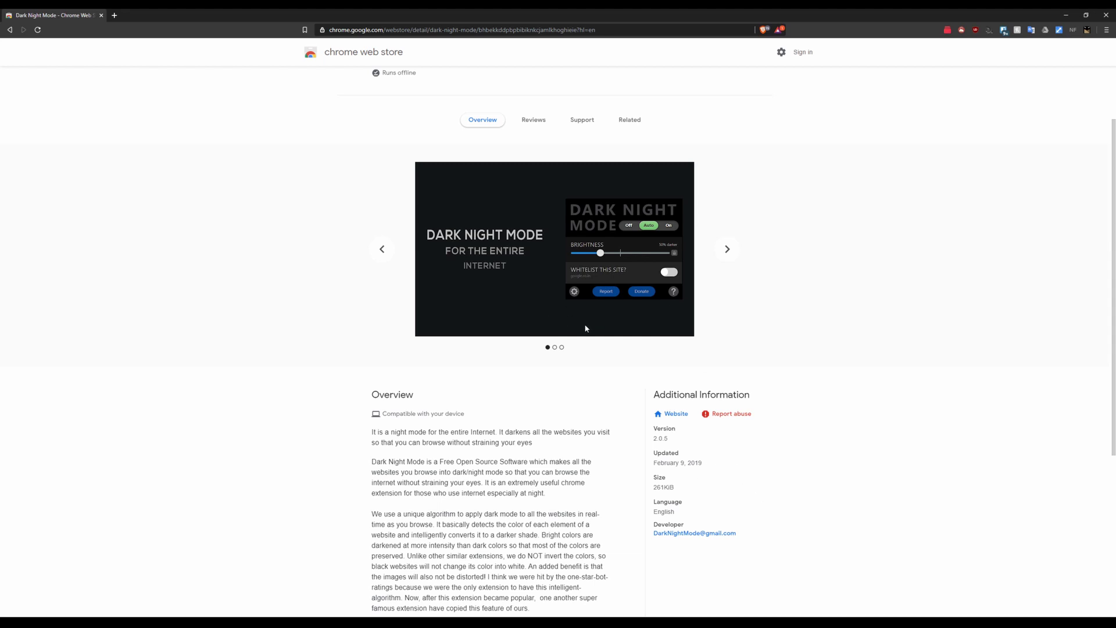
scroll(586, 329, "up", 2)
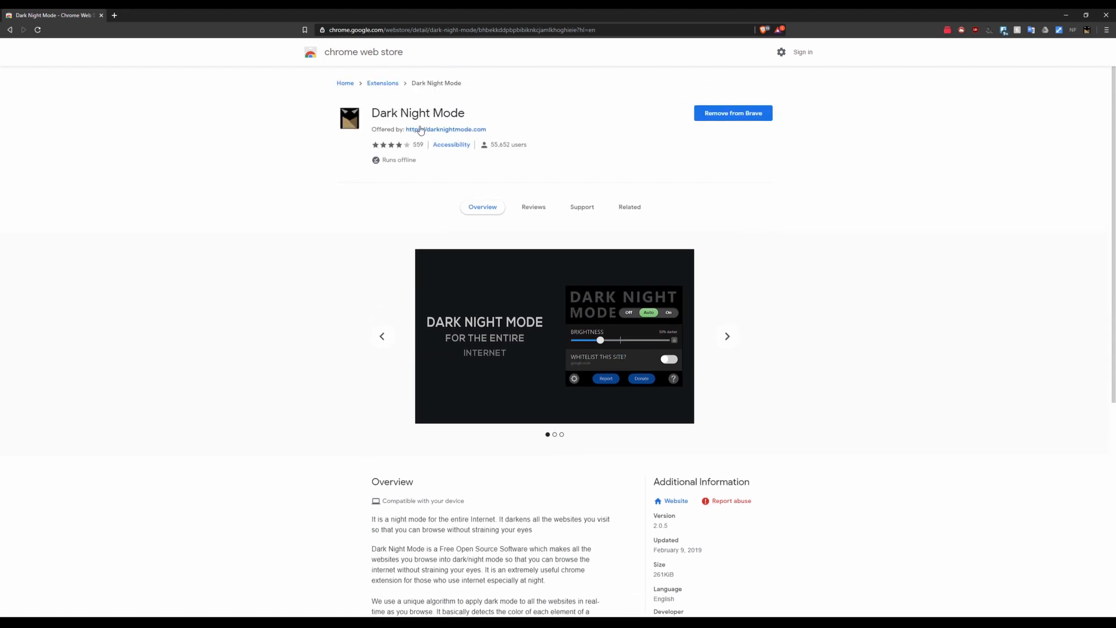
left_click(1087, 33)
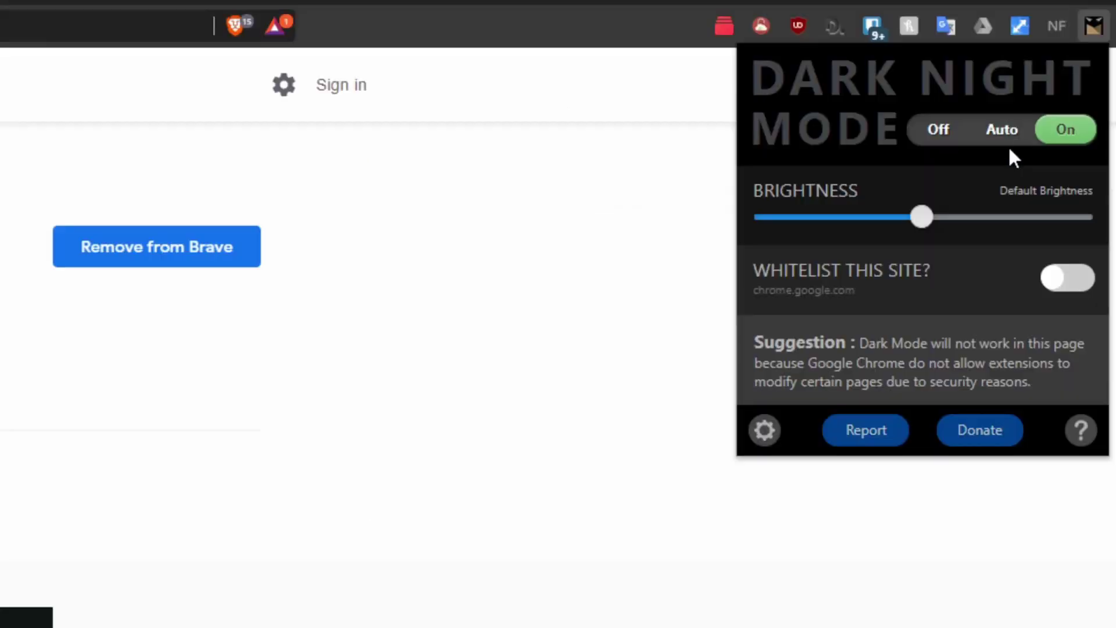
left_click(1004, 129)
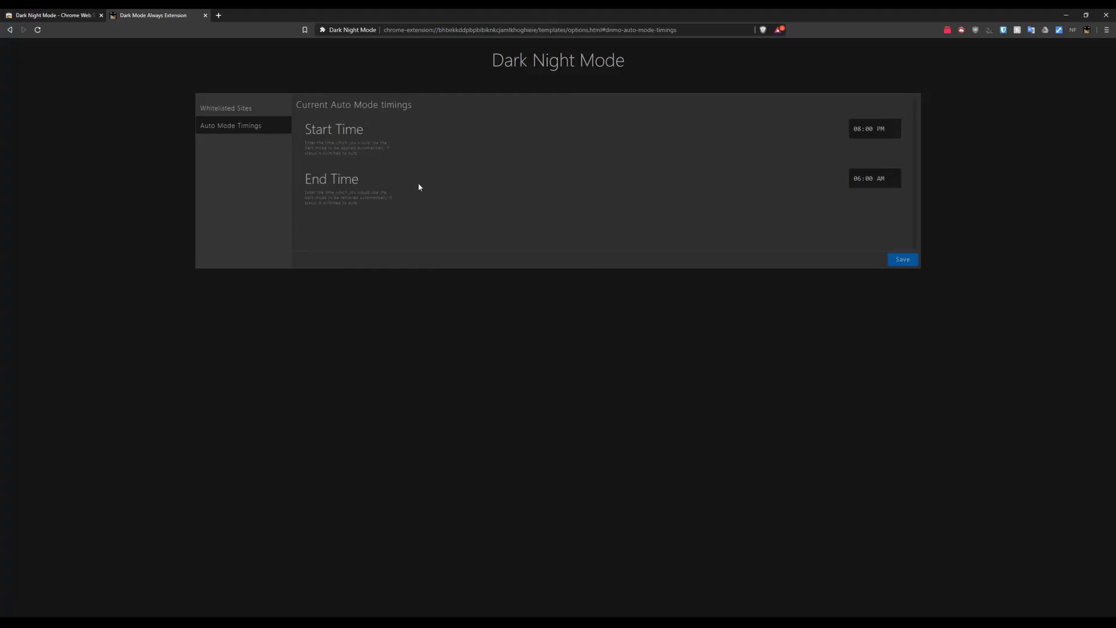
Check the Auto Mode times, 08:00 PM to 06:00 AM, and the empty whitelist.
left_click(895, 173)
left_click(880, 130)
left_click(239, 110)
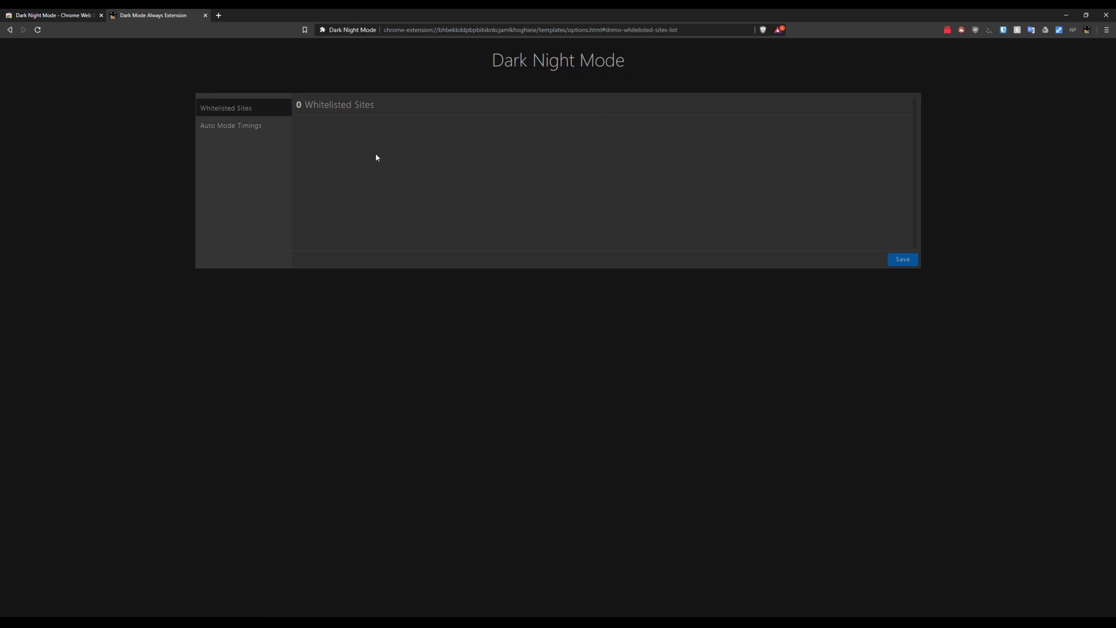
On the store tab, test the Dark Night Mode brightness slider and restore the default.
left_click(53, 15)
left_click(1088, 30)
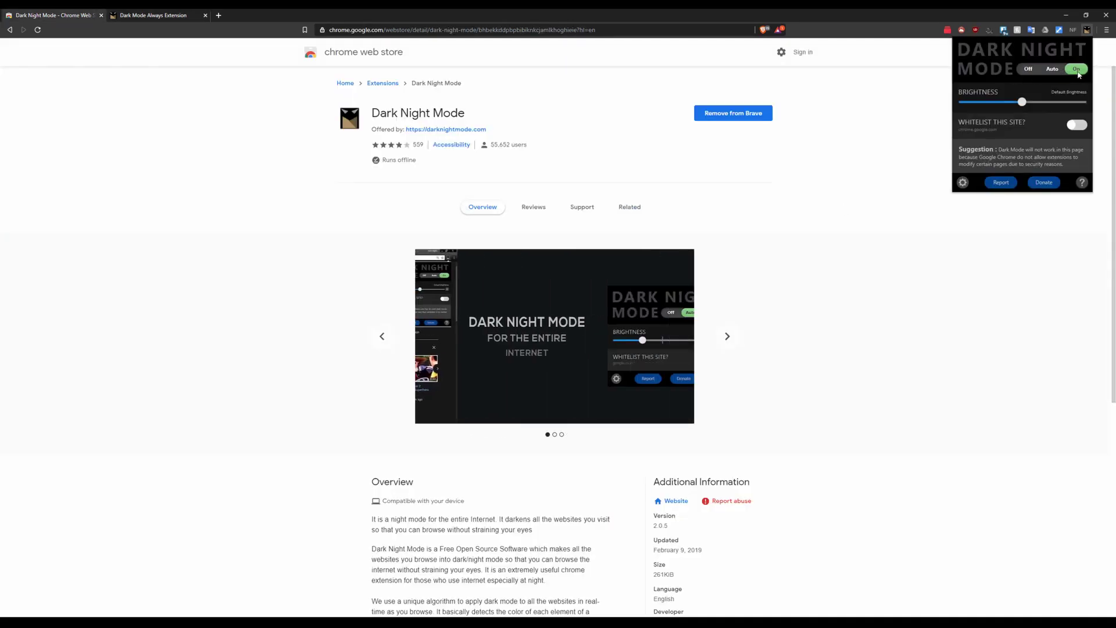
mouse_move(1022, 103)
left_mouse_down()
mouse_move(1009, 104)
mouse_move(1025, 107)
left_mouse_up()
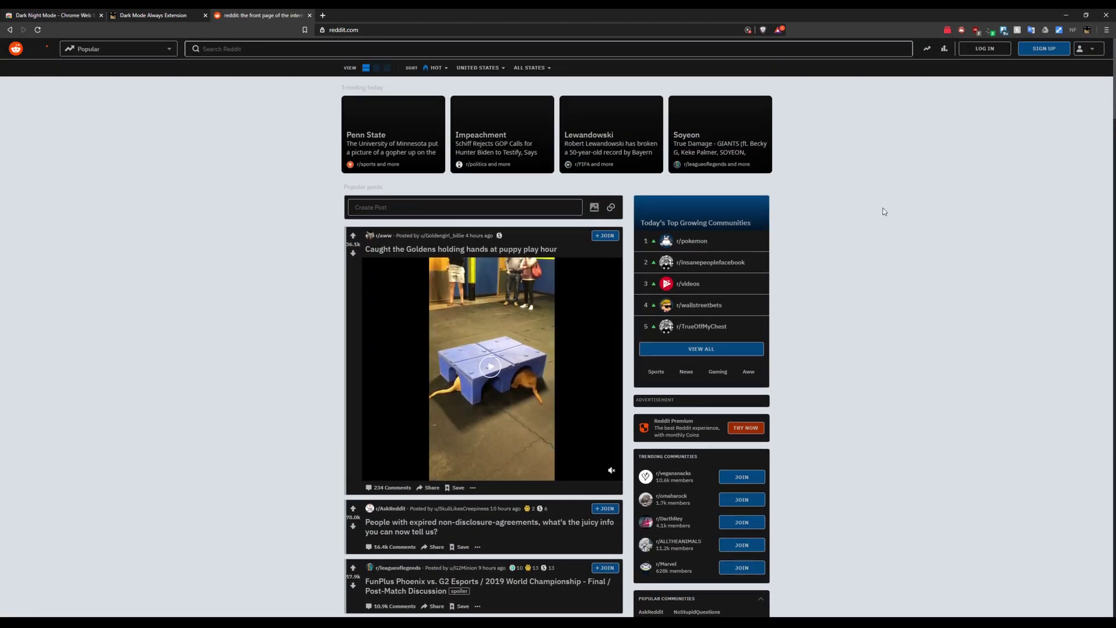
Open the Skyrim pacman Reddit post's comments and expand the full thread.
scroll(966, 216, "down", 1)
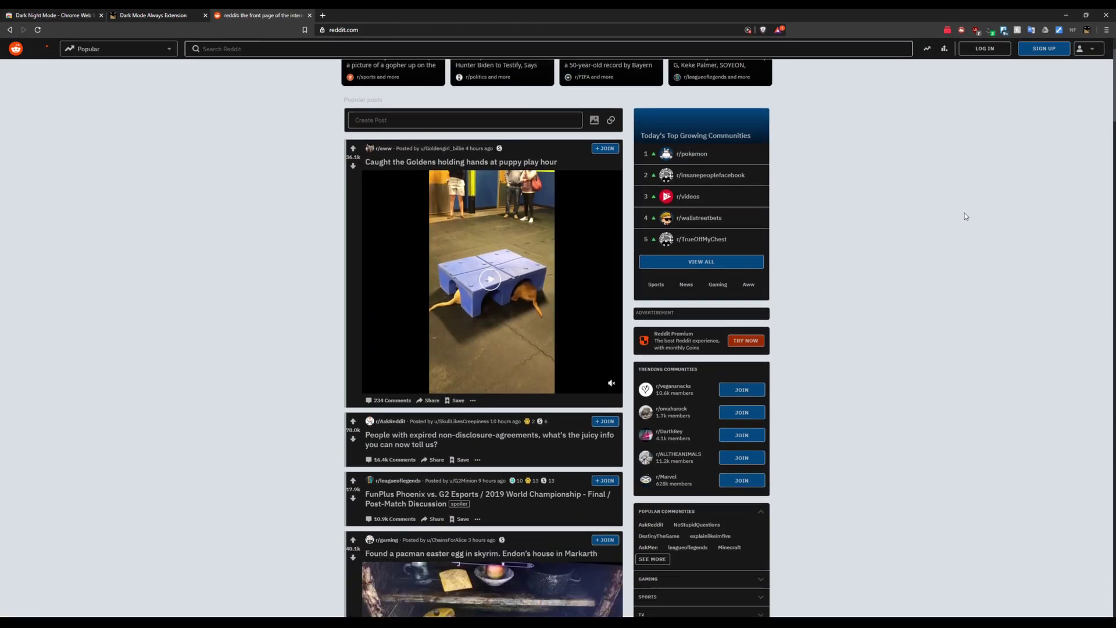
scroll(931, 198, "down", 2)
scroll(909, 186, "up", 4)
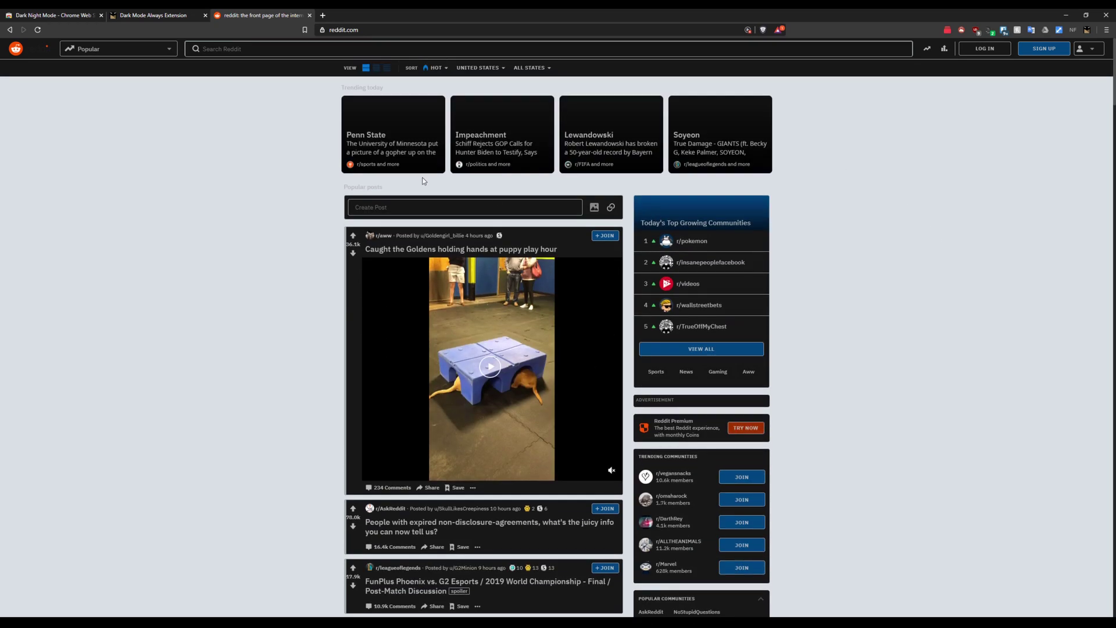
scroll(423, 181, "down", 8)
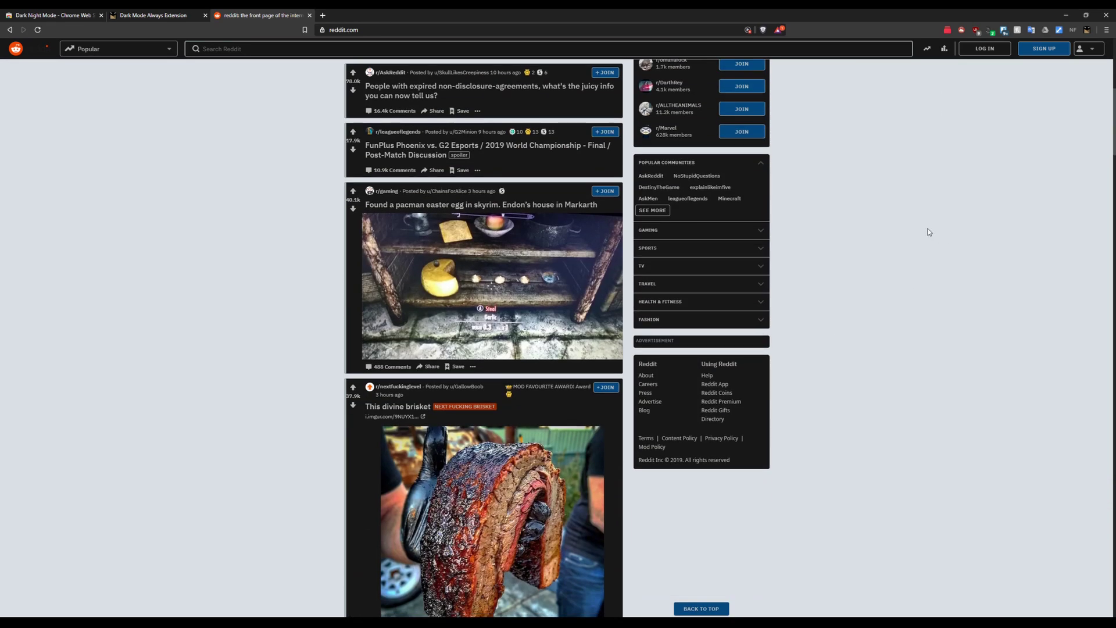
left_click(385, 367)
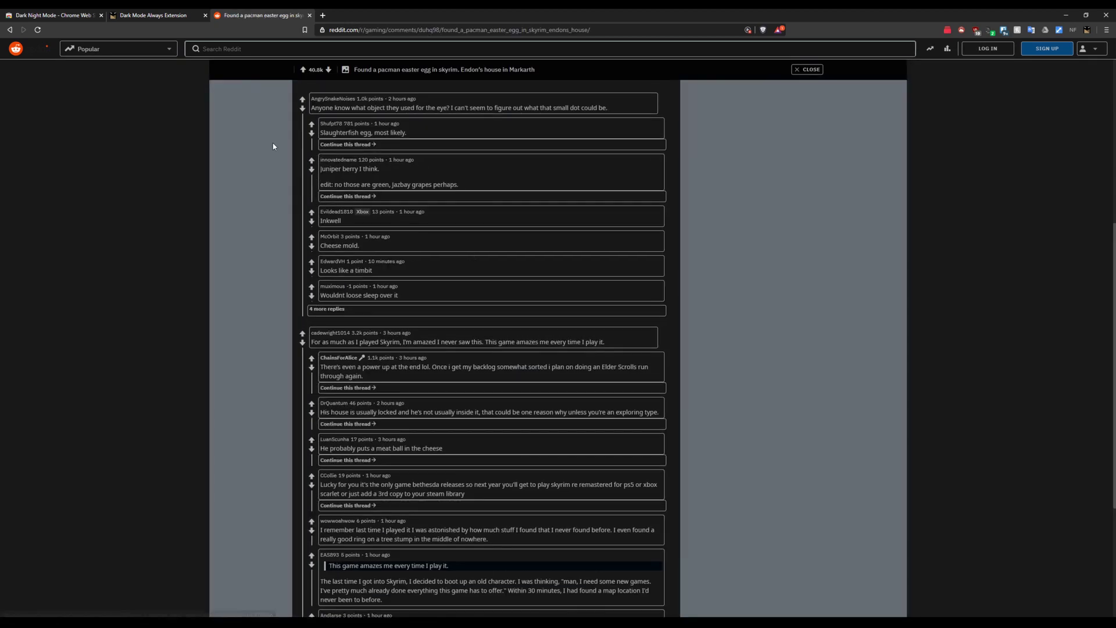
scroll(398, 281, "down", 3)
left_click(398, 281)
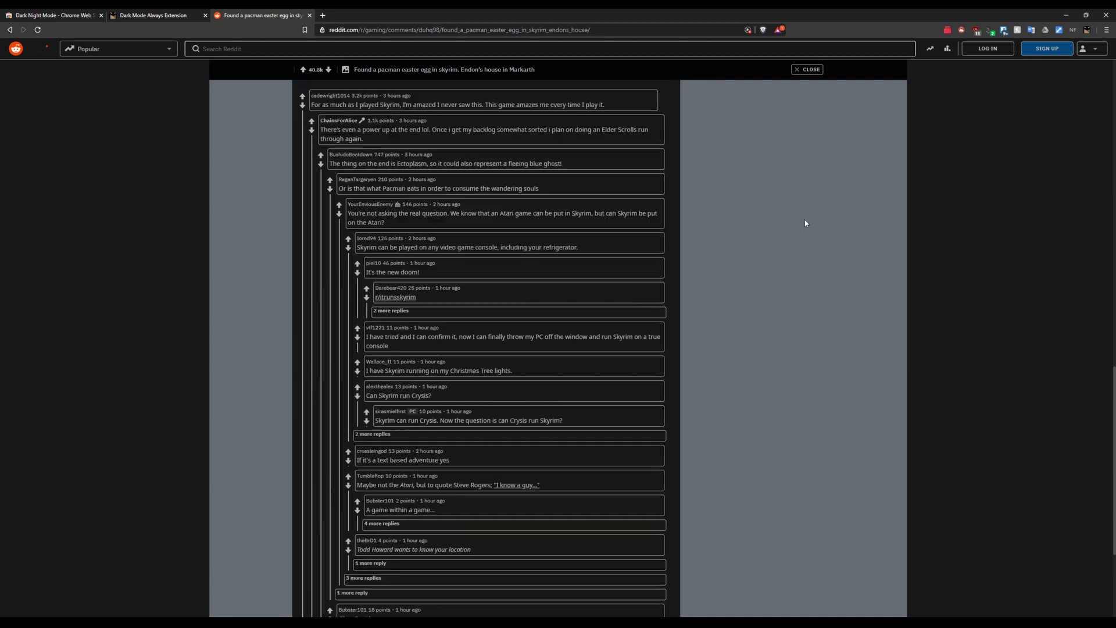
Load the Neutron Stars YouTube video in dark mode, then return to the Dark Night Mode options.
left_click(611, 30)
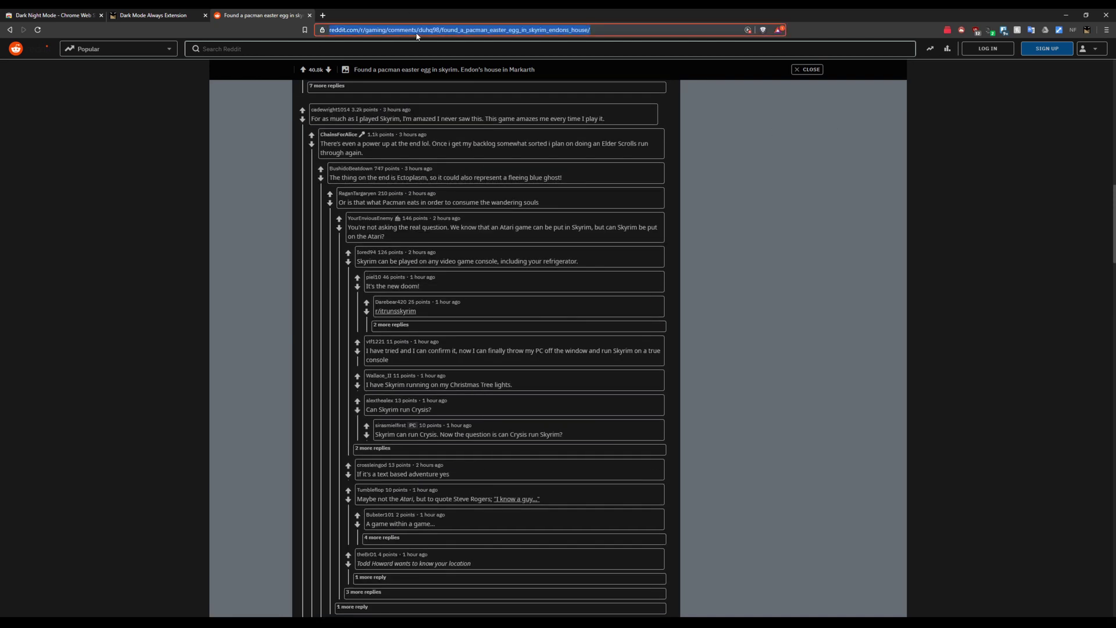
type("https://www.youtube.com/watch?v=udFxKZRyQt4")
key("Return")
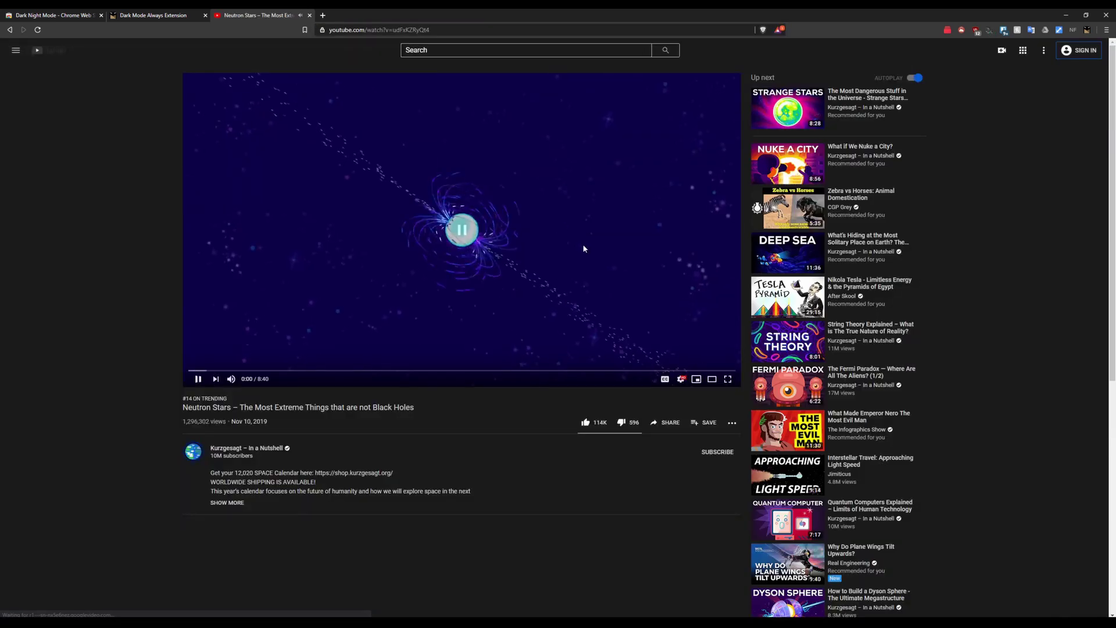
scroll(495, 178, "down", 2)
scroll(495, 178, "down", 4)
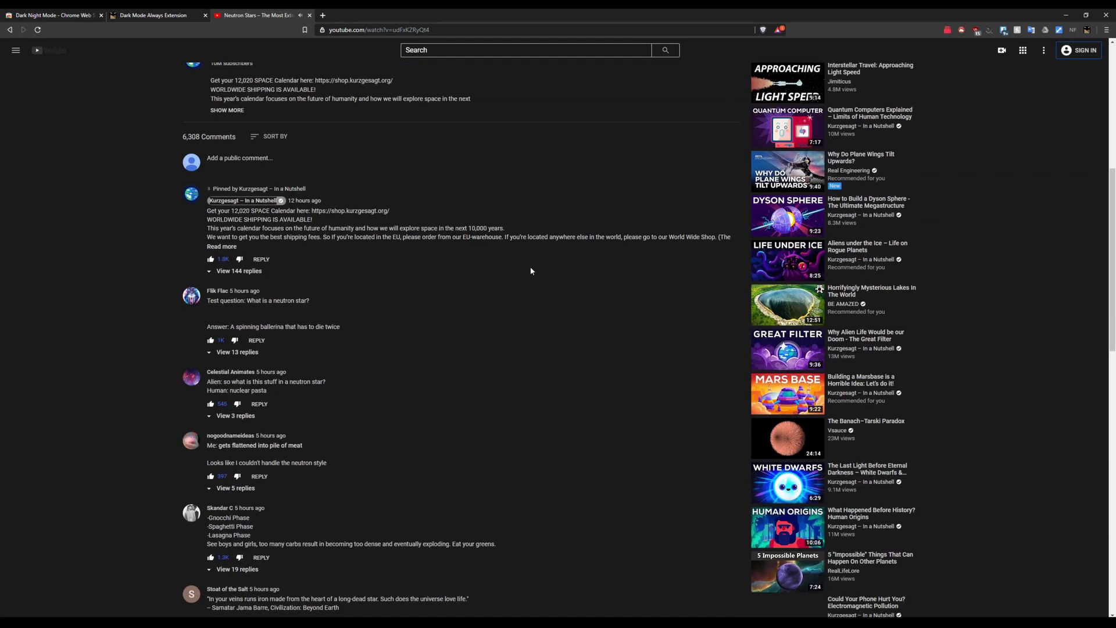
scroll(531, 266, "up", 7)
scroll(588, 284, "down", 5)
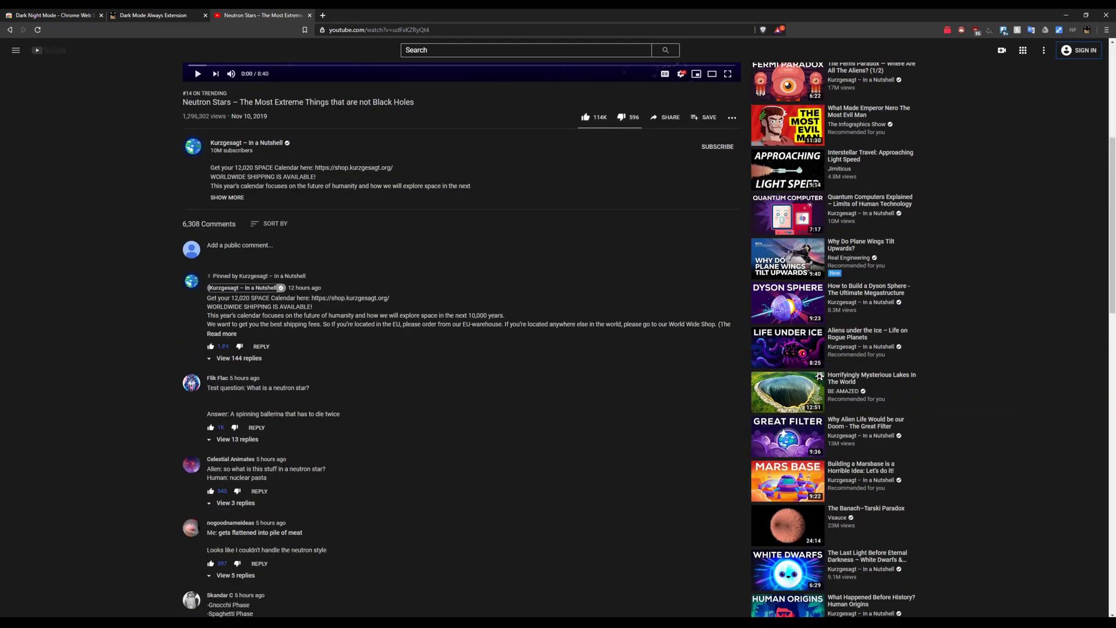
scroll(598, 311, "down", 4)
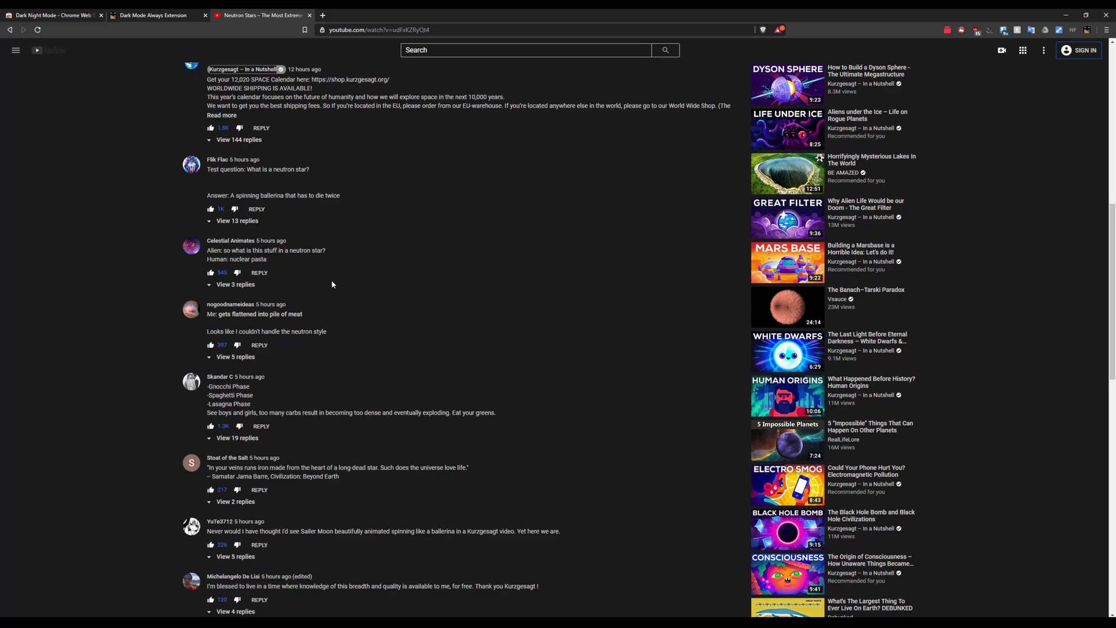
scroll(501, 358, "up", 9)
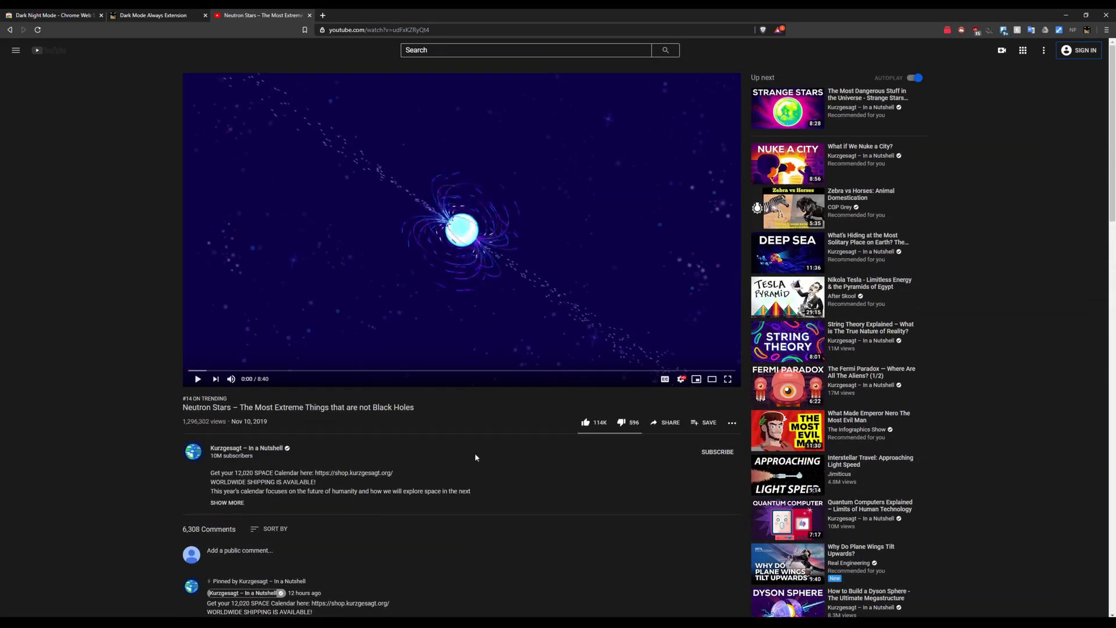
scroll(476, 458, "down", 3)
scroll(593, 388, "up", 3)
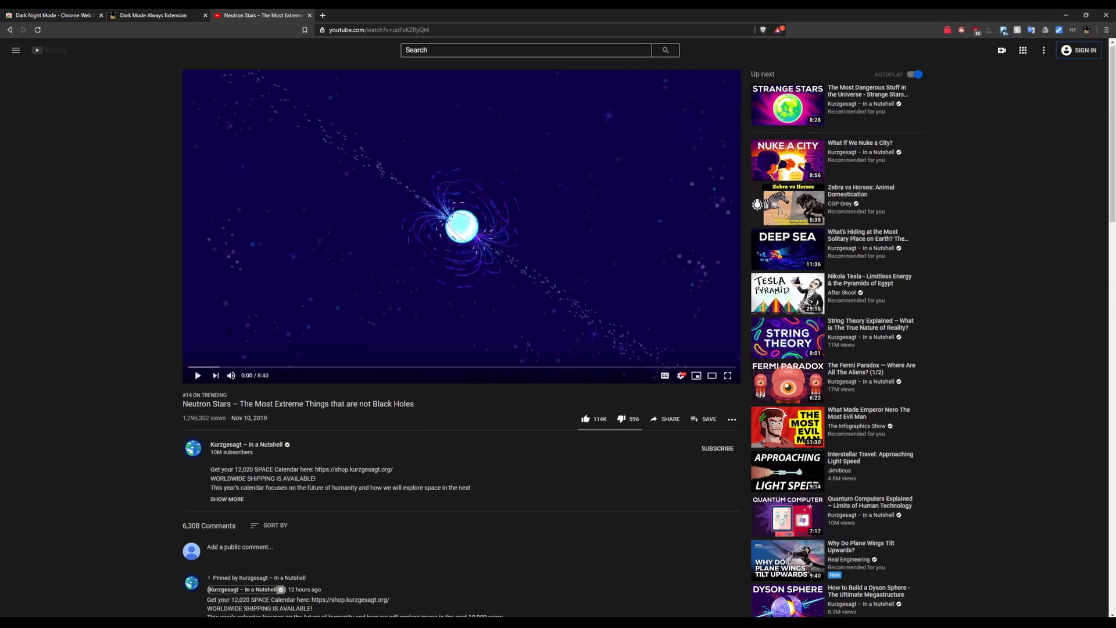
left_click(143, 14)
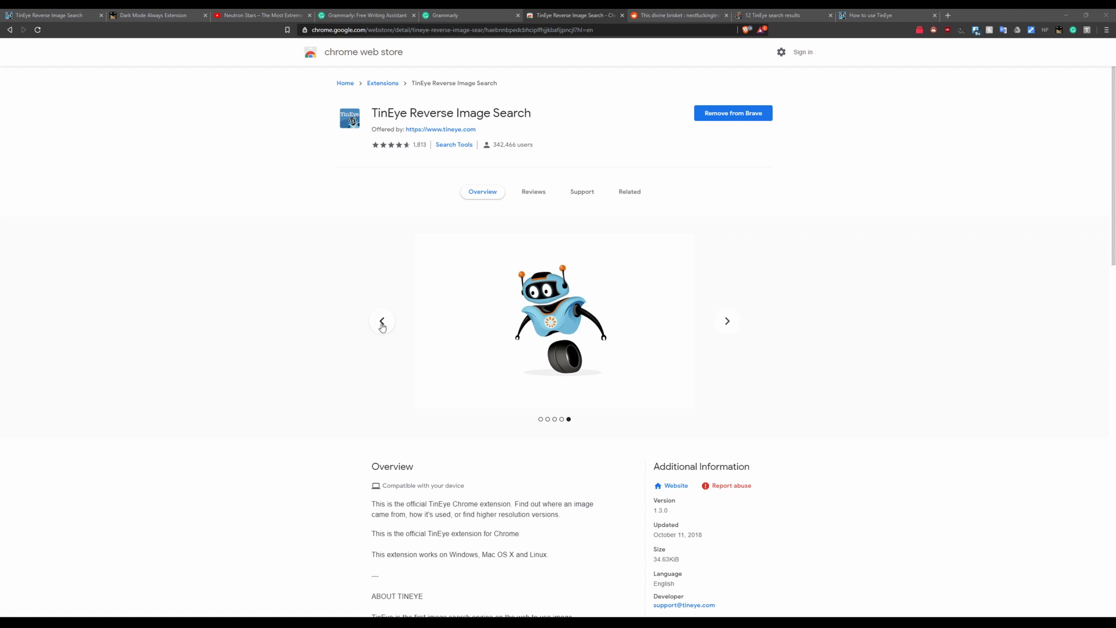
Browse the next TinEye screenshot, then open the 'This divine brisket' Reddit post.
left_click(383, 321)
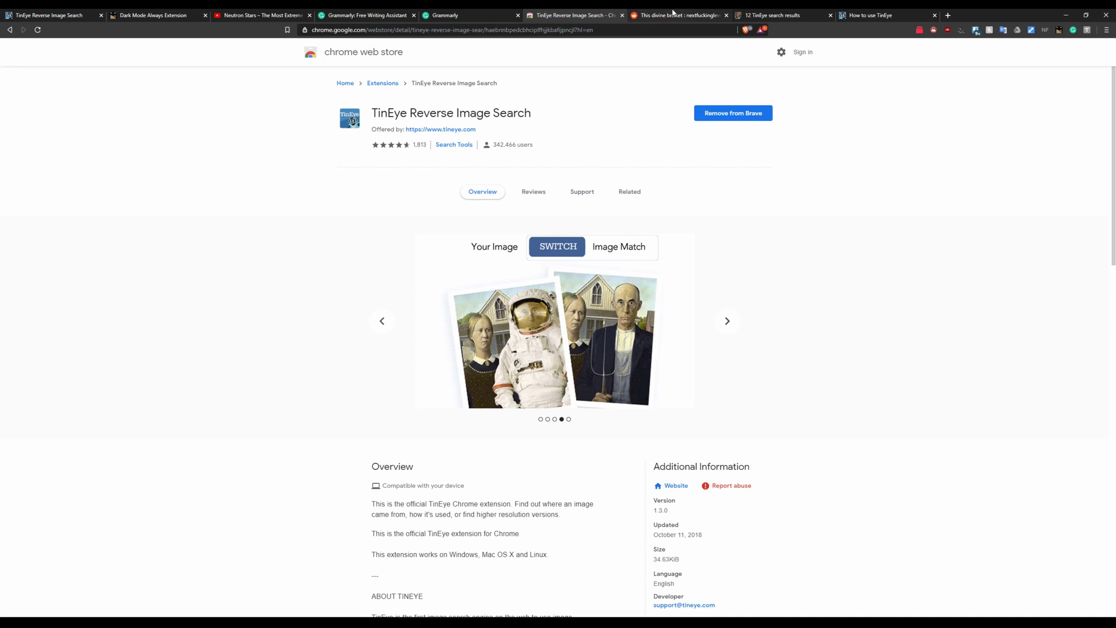
left_click(674, 15)
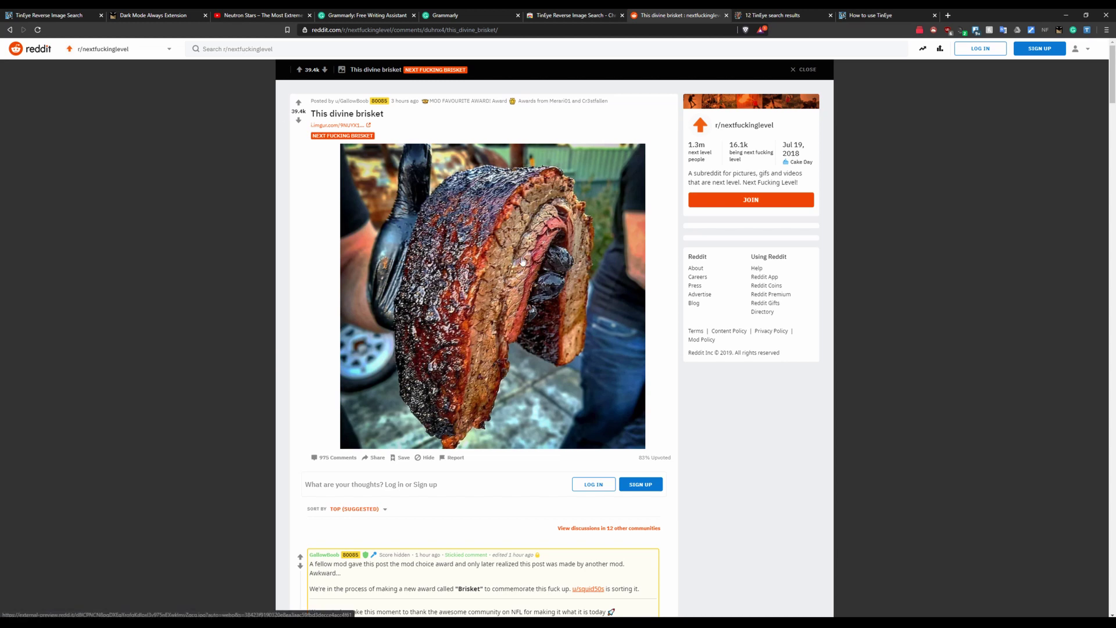
Reverse-search the brisket image on TinEye and look over its 12 matches.
right_click(456, 291)
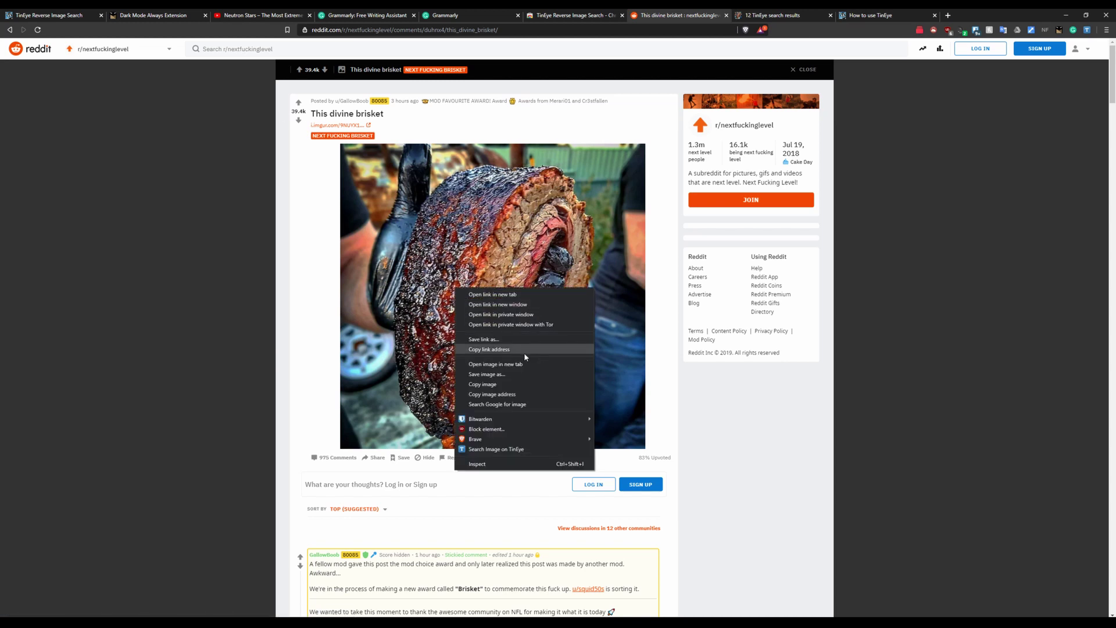
left_click(520, 450)
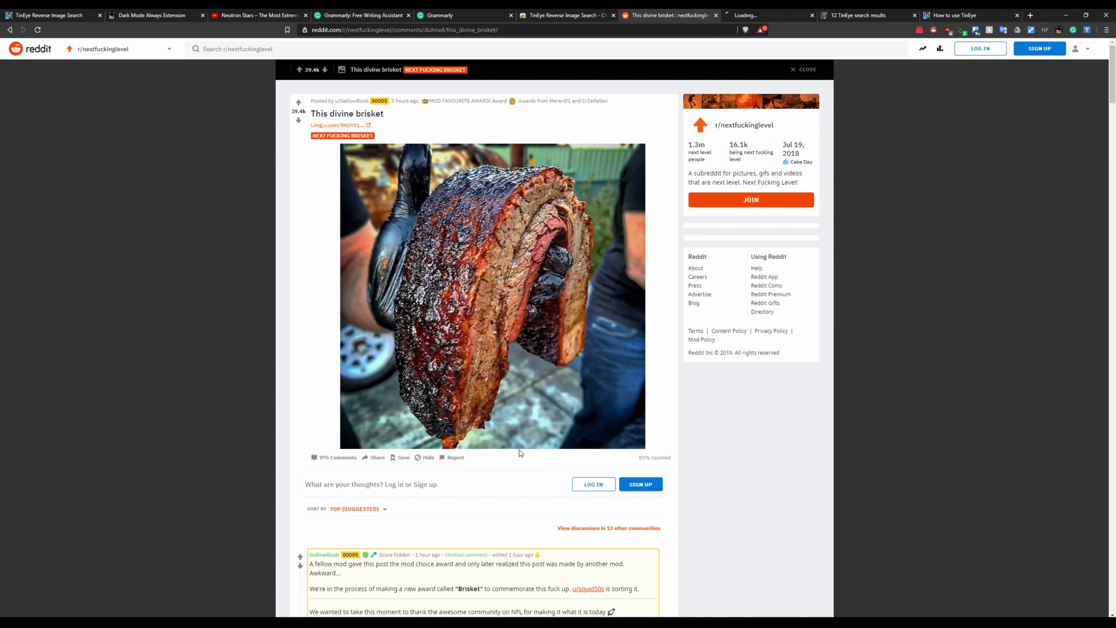
left_click(767, 14)
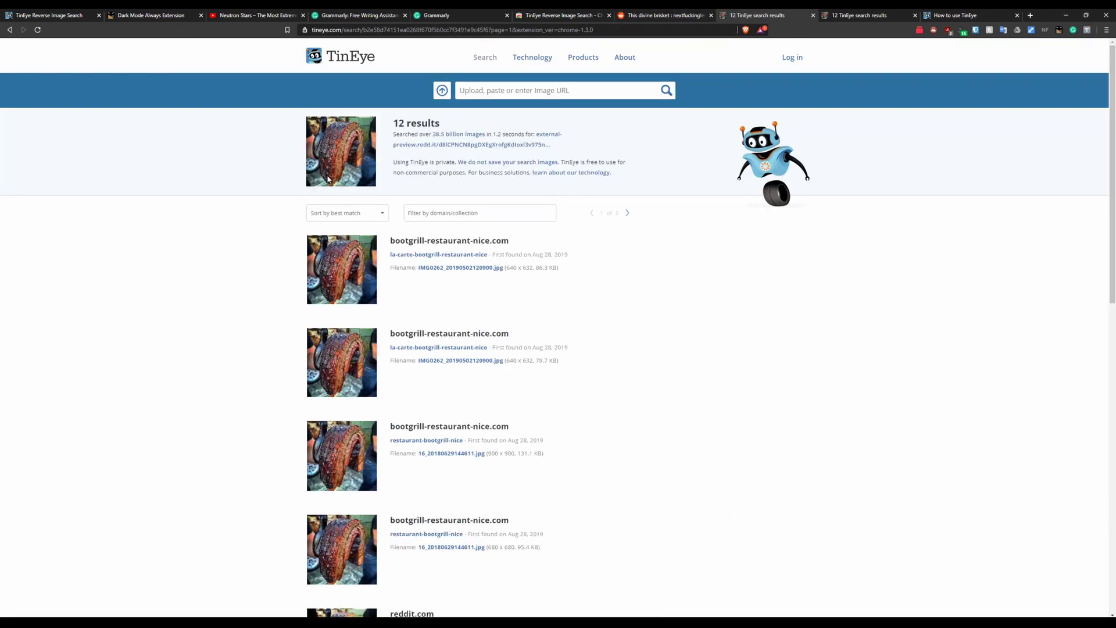
scroll(328, 179, "down", 12)
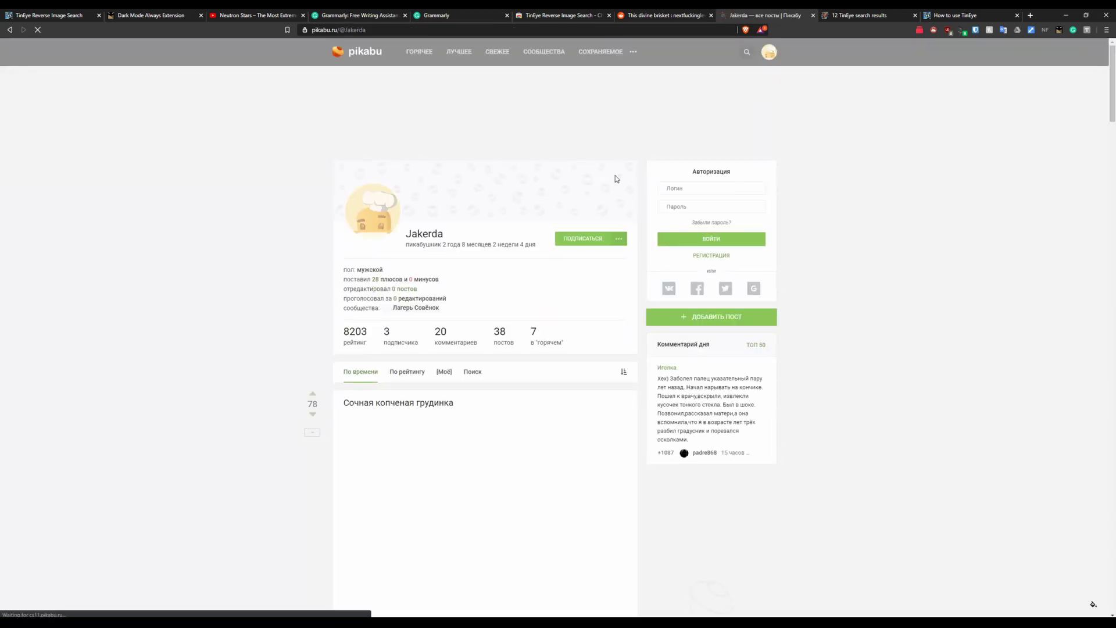
scroll(634, 162, "down", 4)
scroll(756, 198, "up", 2)
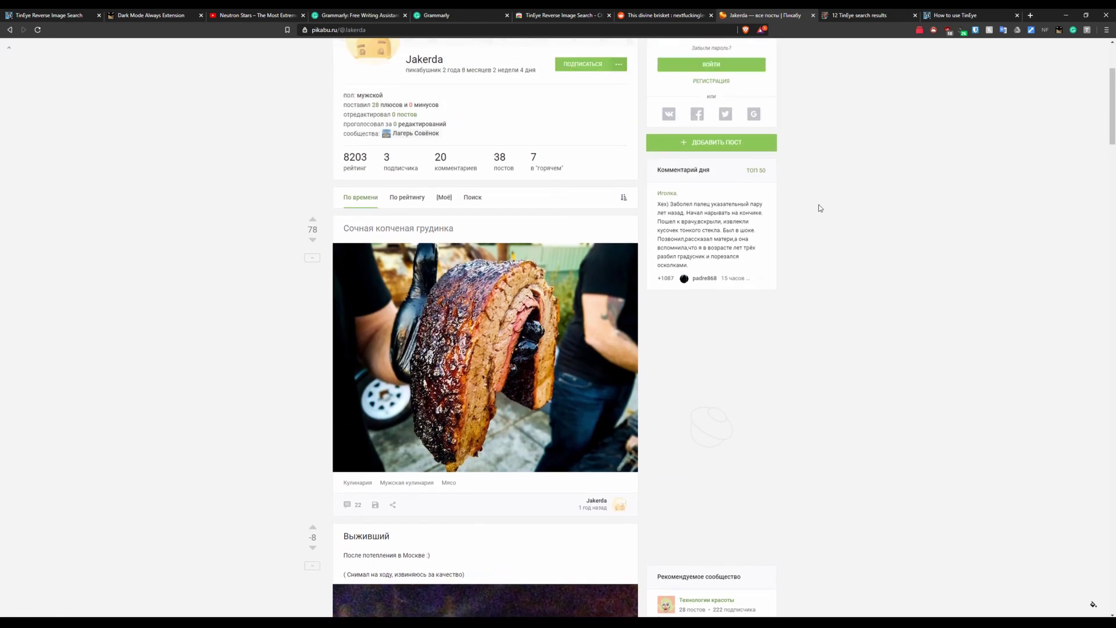
scroll(741, 160, "up", 2)
Return to the Reddit brisket post and scroll through it.
left_click(663, 15)
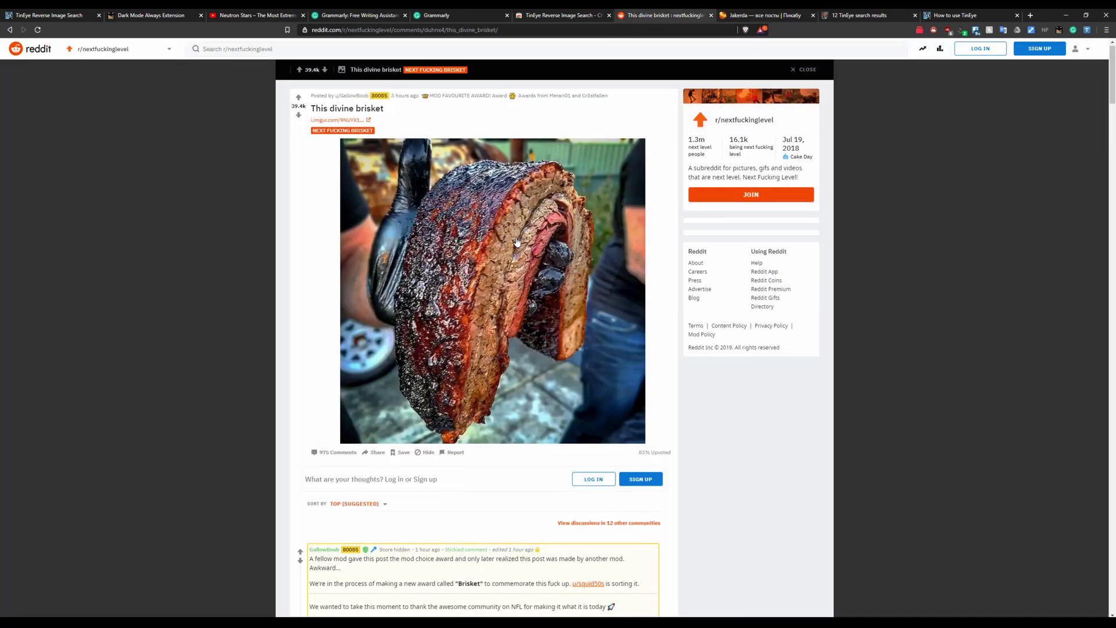
scroll(518, 241, "up", 1)
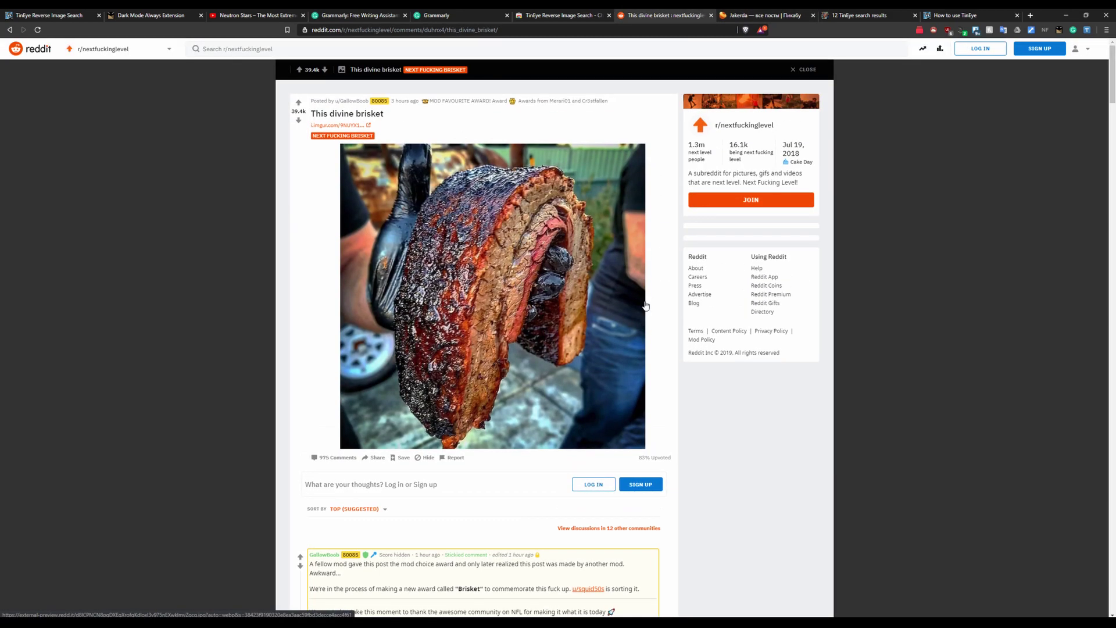
scroll(599, 275, "down", 1)
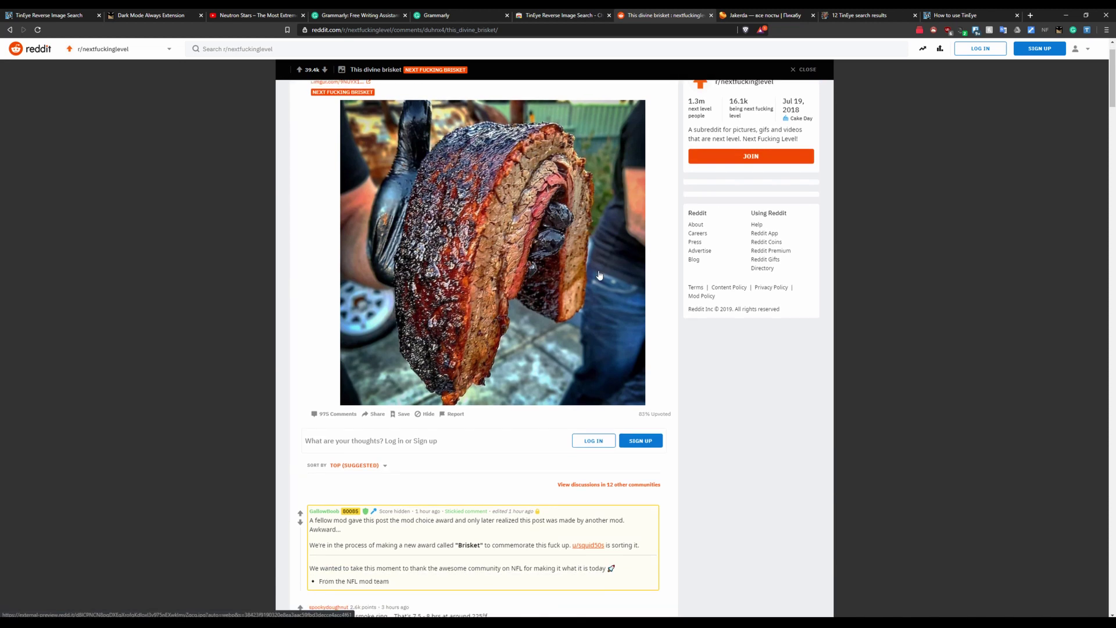
scroll(599, 275, "up", 1)
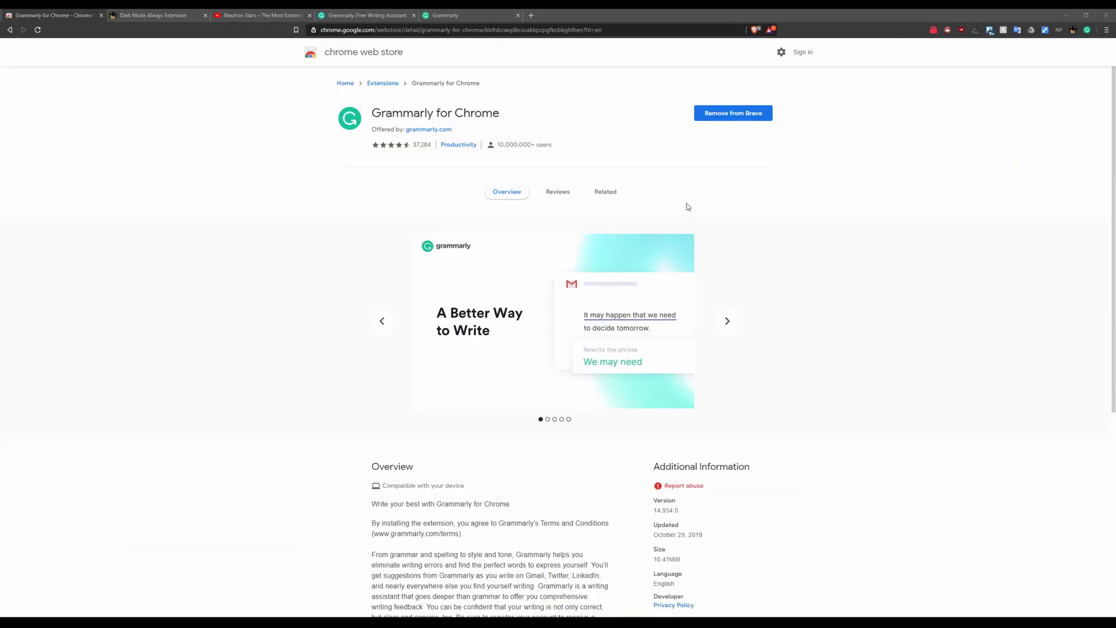
Browse the Grammarly screenshots, including Improve Your Word Choice and Sound More Confident.
scroll(459, 210, "down", 3)
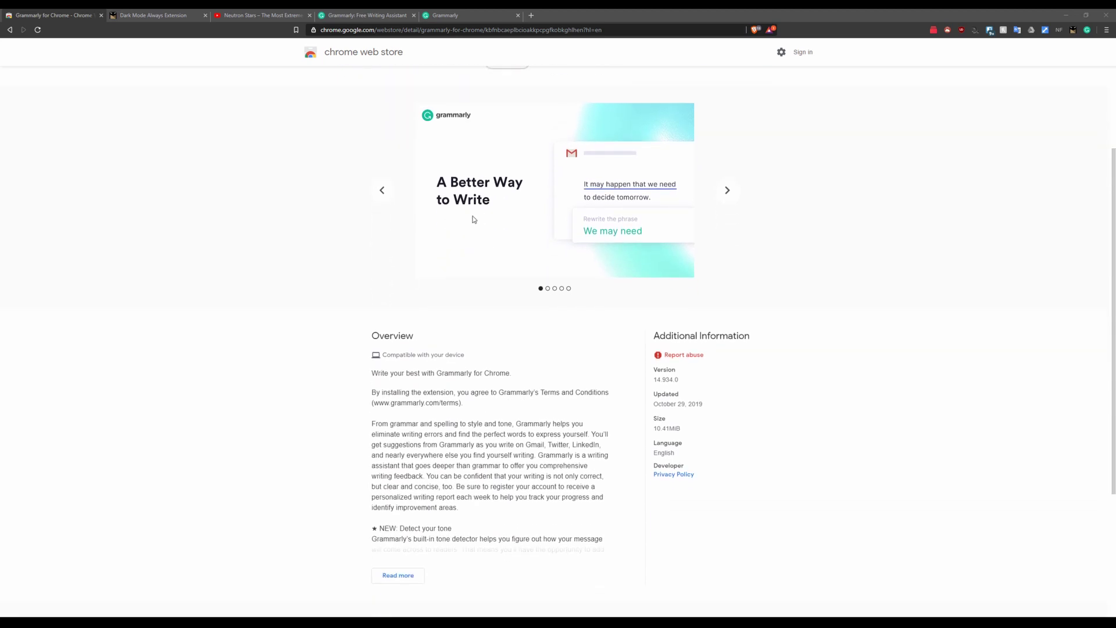
scroll(474, 244, "up", 3)
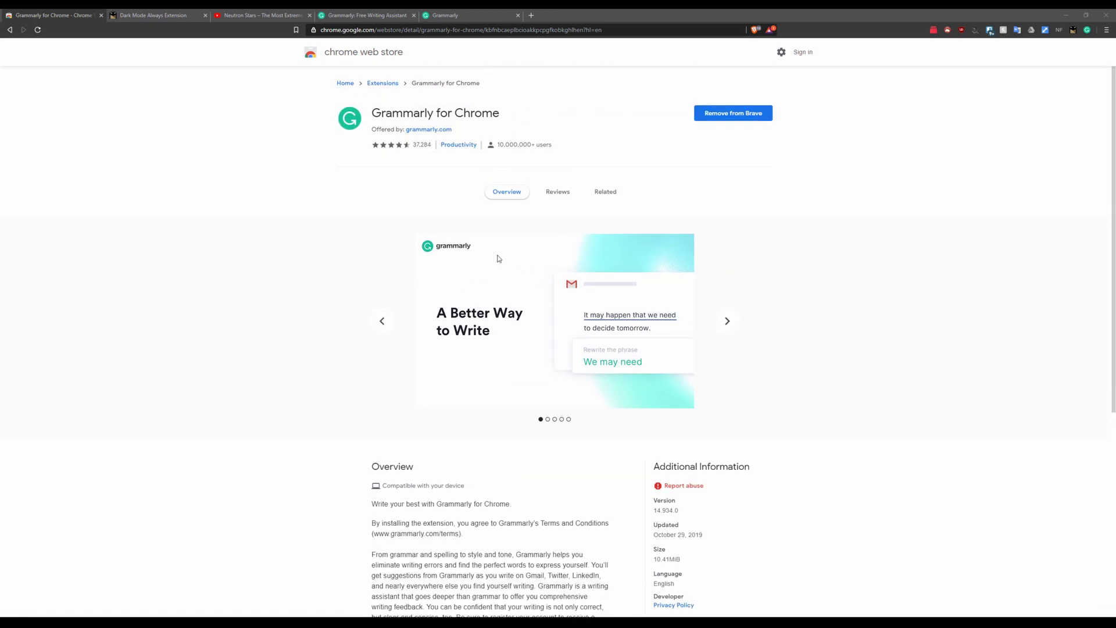
left_click(727, 321)
left_click(727, 321)
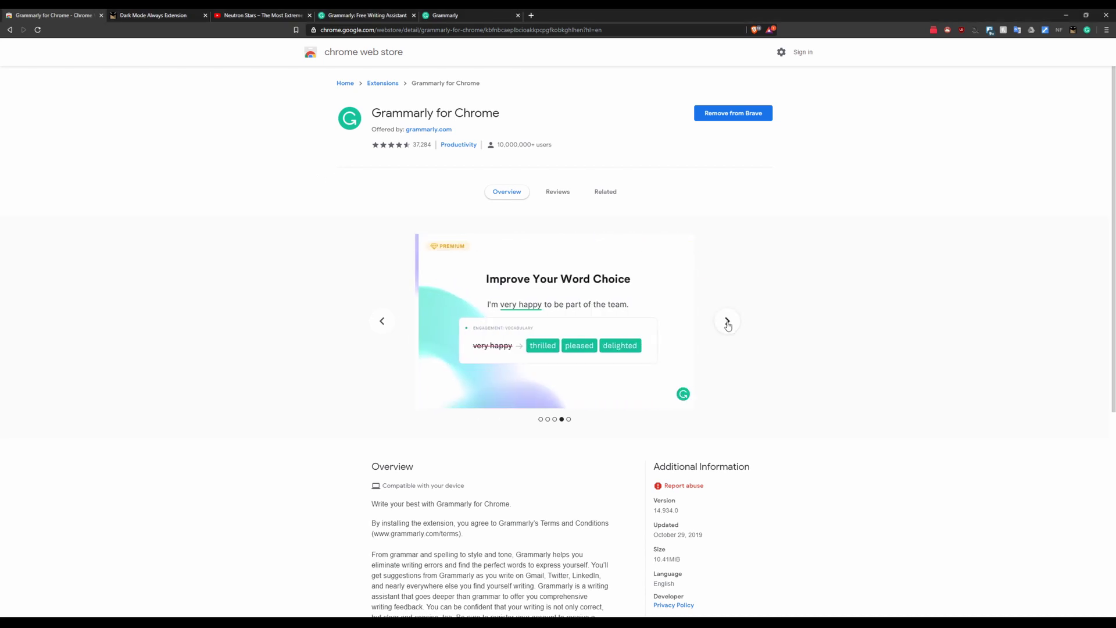
left_click(727, 324)
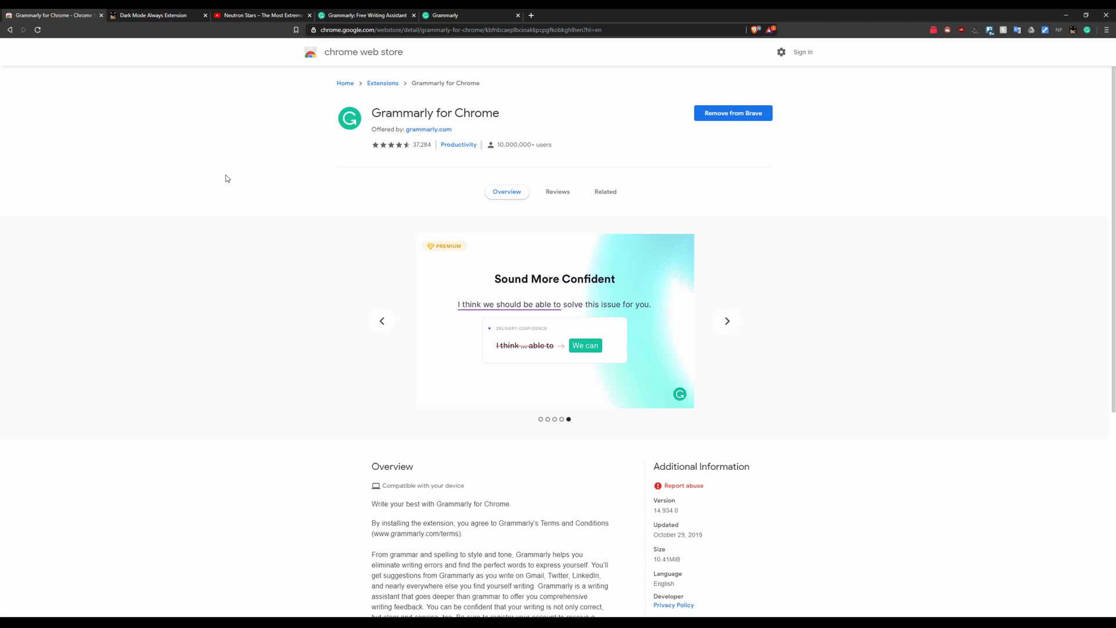
scroll(386, 291, "down", 1)
left_click(381, 276)
scroll(425, 111, "up", 1)
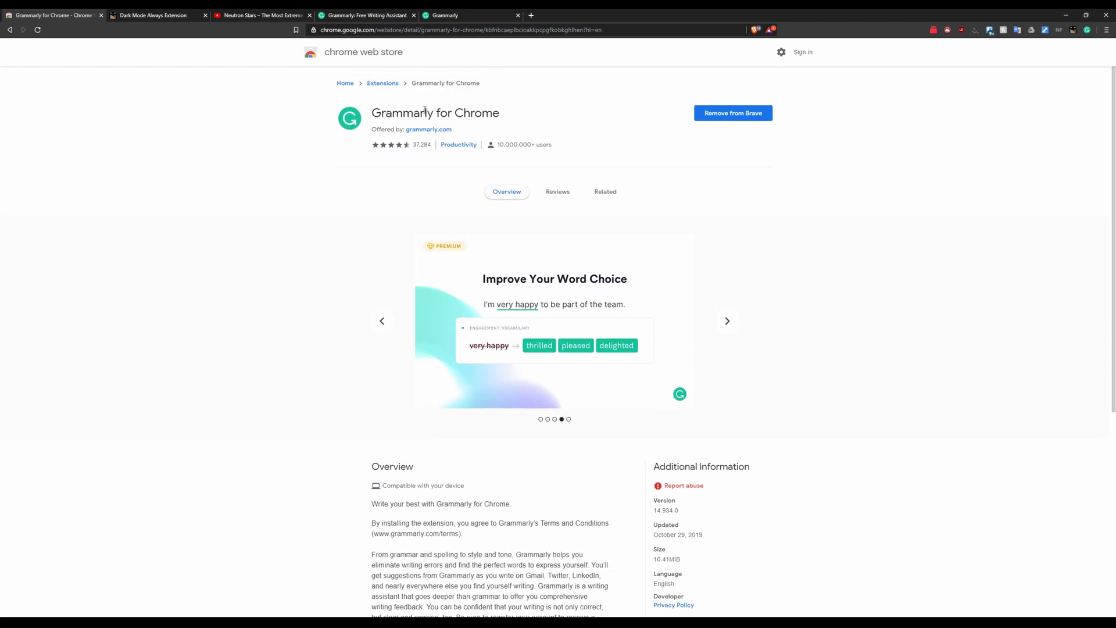
Select the Grammarly for Chrome title, skim the Overview, then bring up the Grammarly editor.
left_click_drag(519, 115, 372, 113)
left_click(287, 231)
scroll(304, 225, "down", 3)
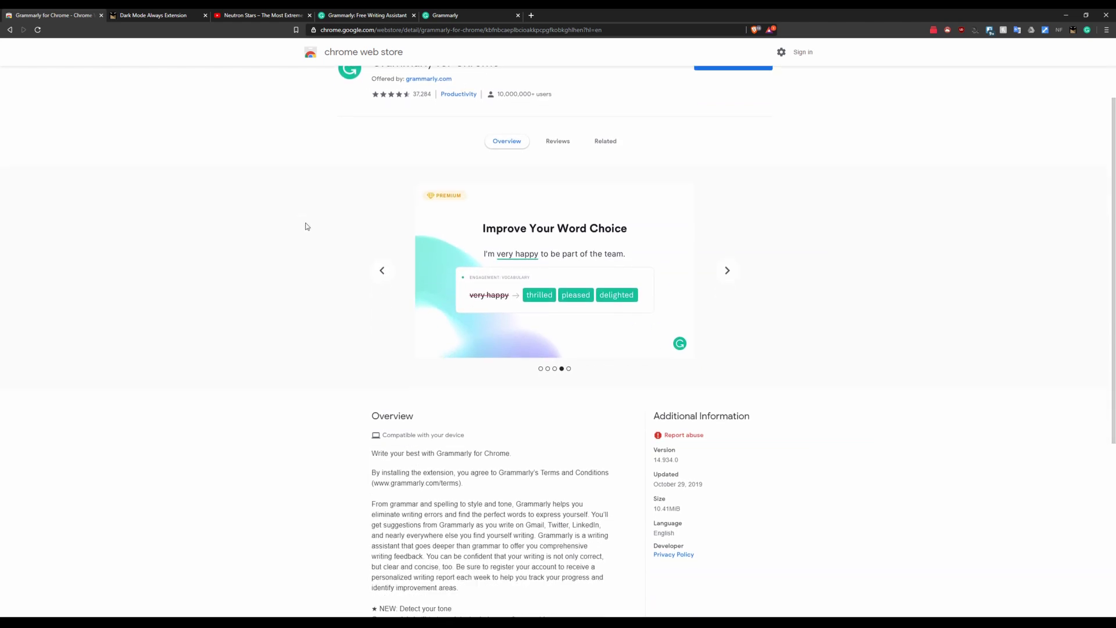
scroll(373, 193, "up", 3)
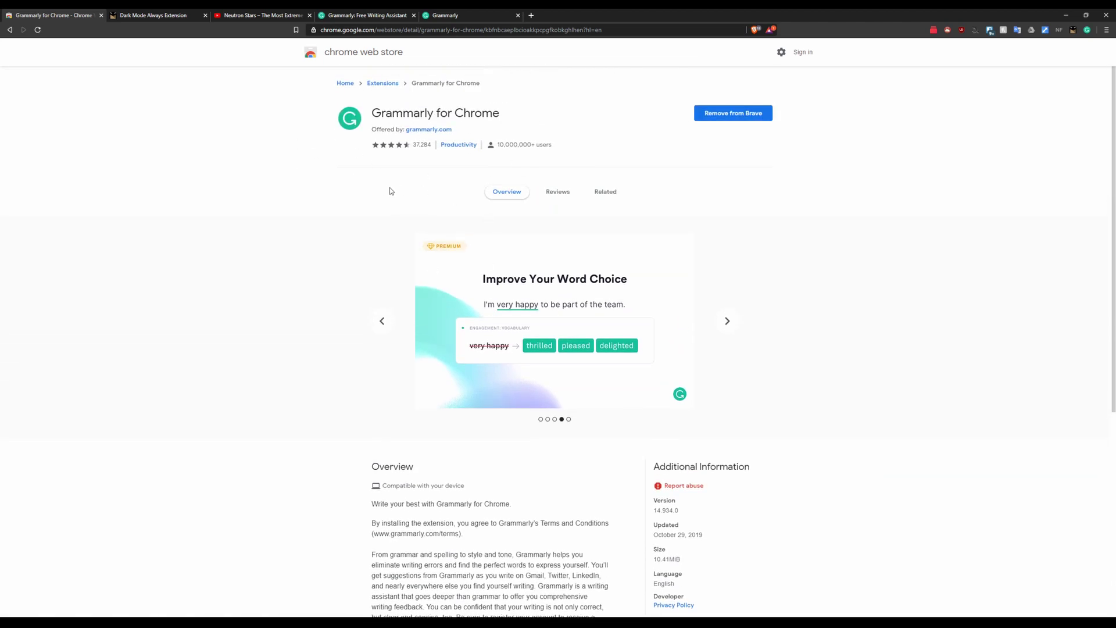
scroll(374, 176, "down", 2)
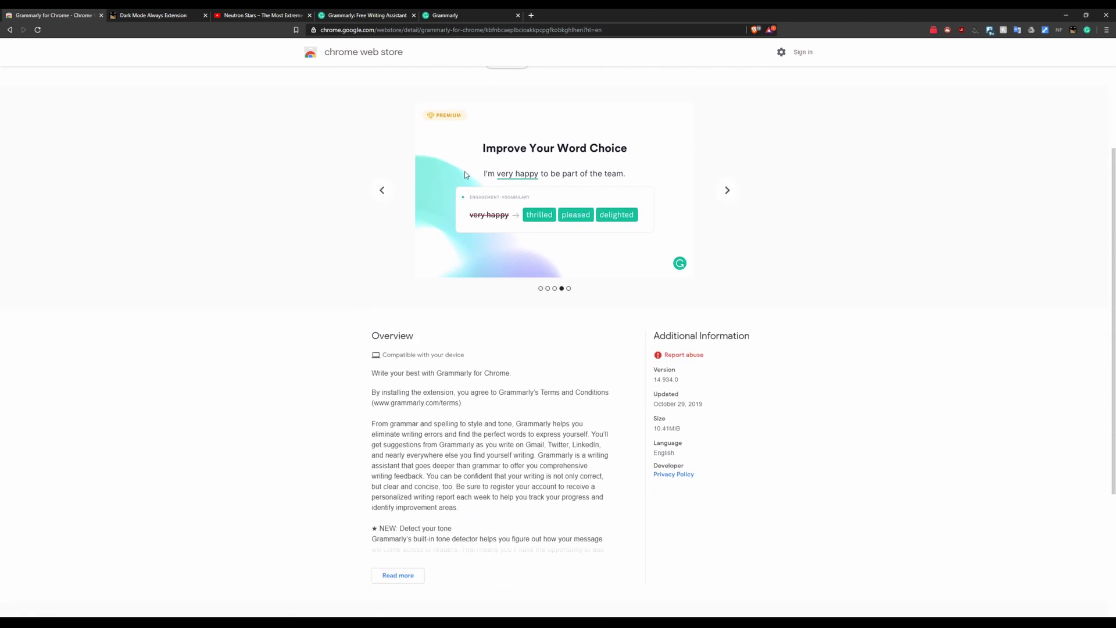
left_click(371, 14)
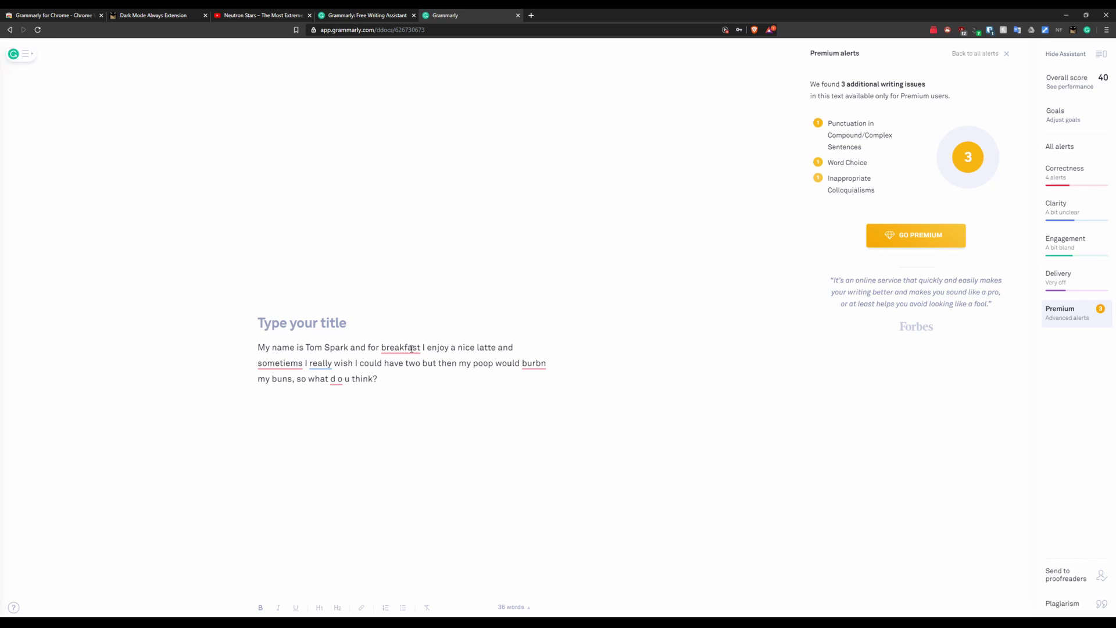
Accept the fixes: comma after breakfast, burbn to burn, sometiems to sometimes, d o to do.
right_click(412, 348)
key("Escape")
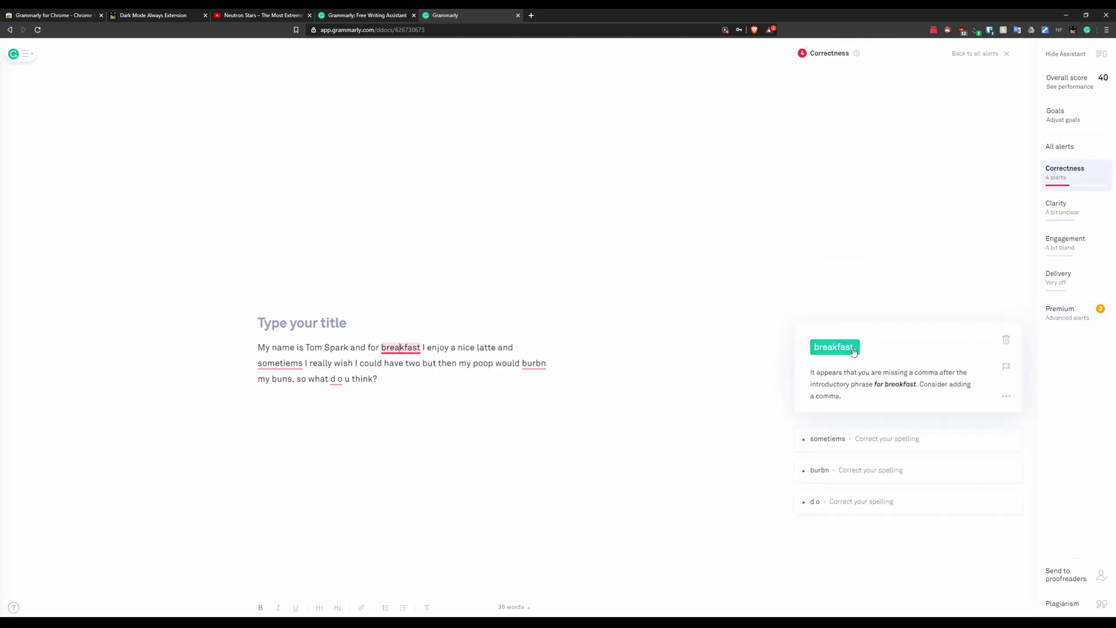
left_click(852, 349)
left_click(539, 363)
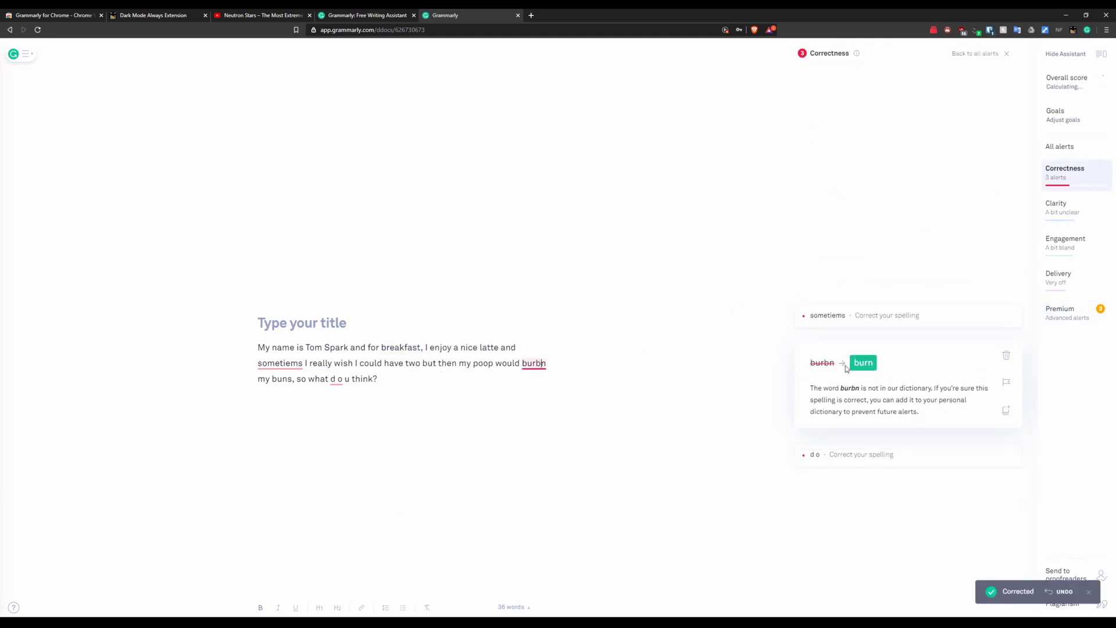
left_click(867, 363)
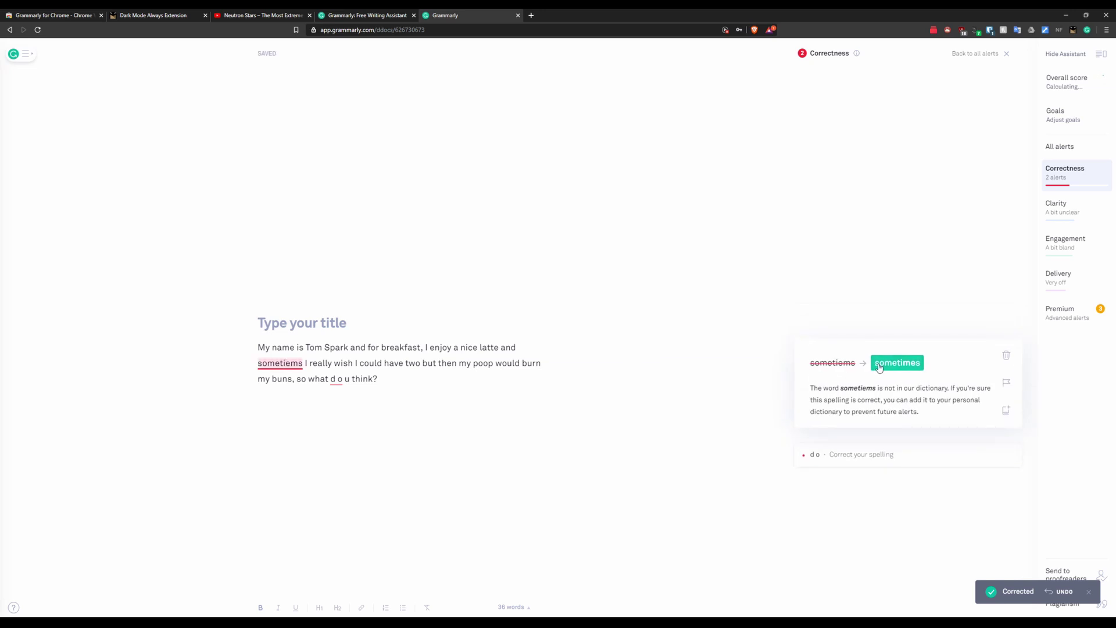
left_click(879, 364)
left_click(843, 347)
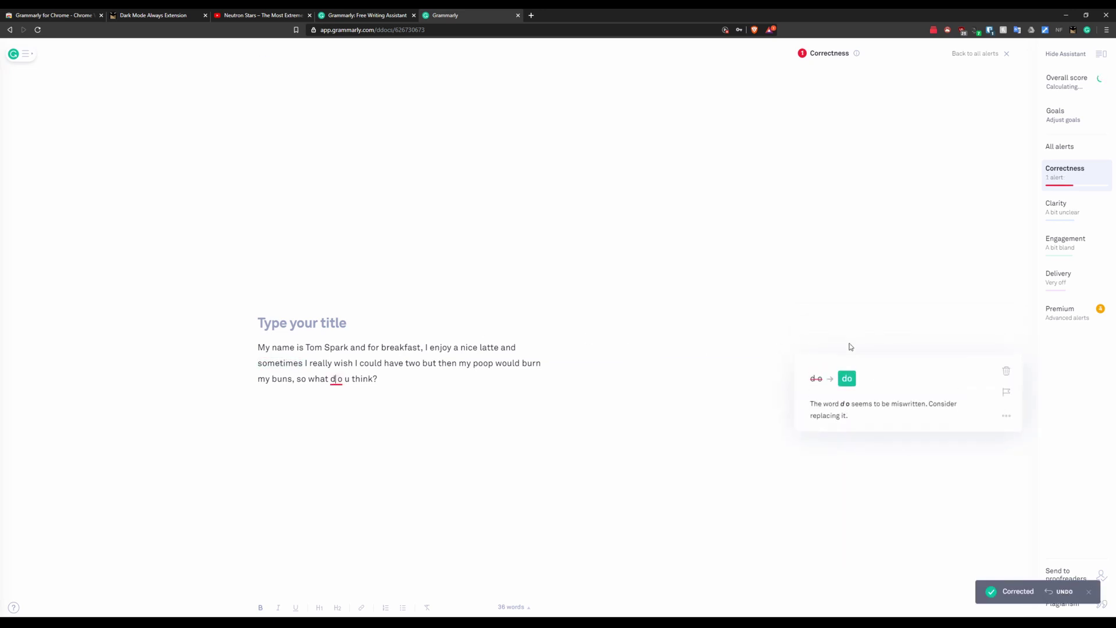
left_click(847, 376)
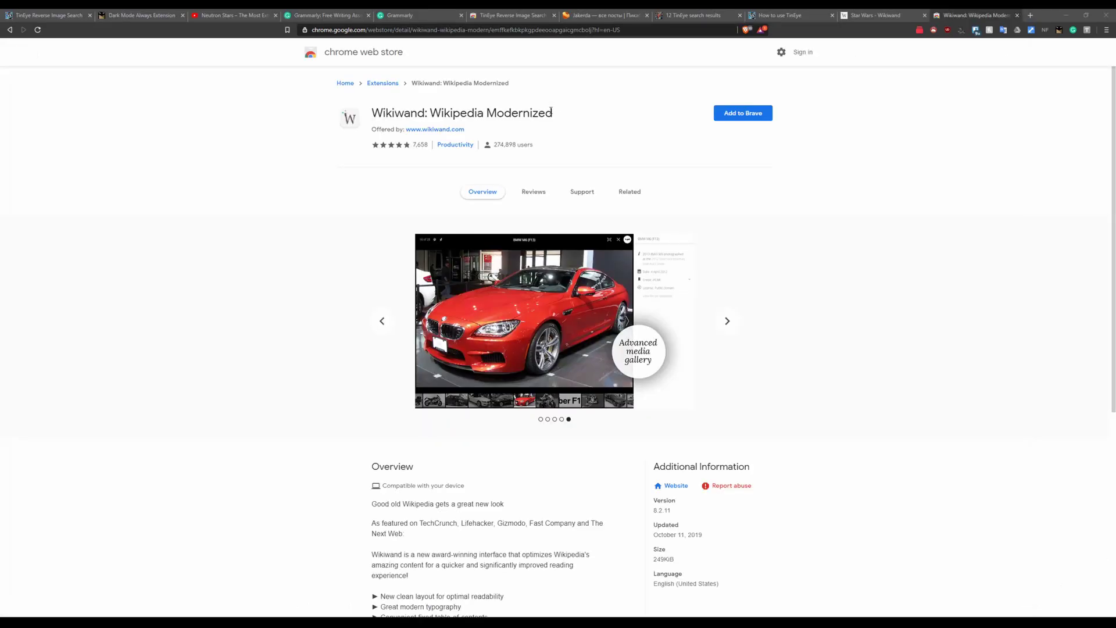
Skim the Wikiwand listing, expand its full Overview, and start adding it to Brave.
left_click_drag(564, 118, 427, 108)
left_click(525, 108)
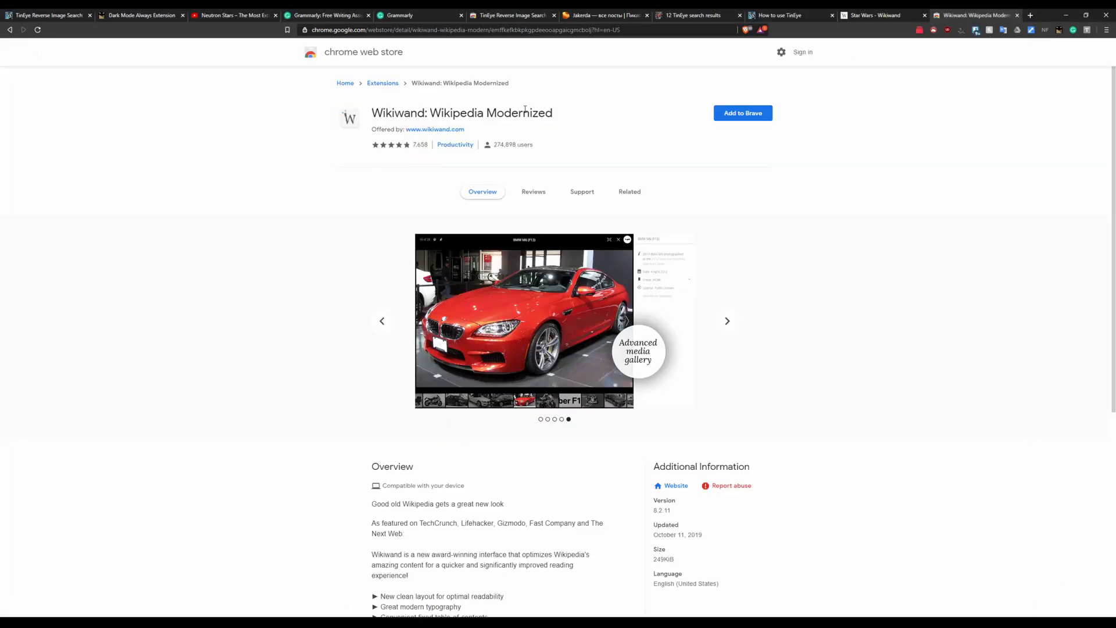
scroll(245, 201, "down", 3)
scroll(322, 238, "up", 1)
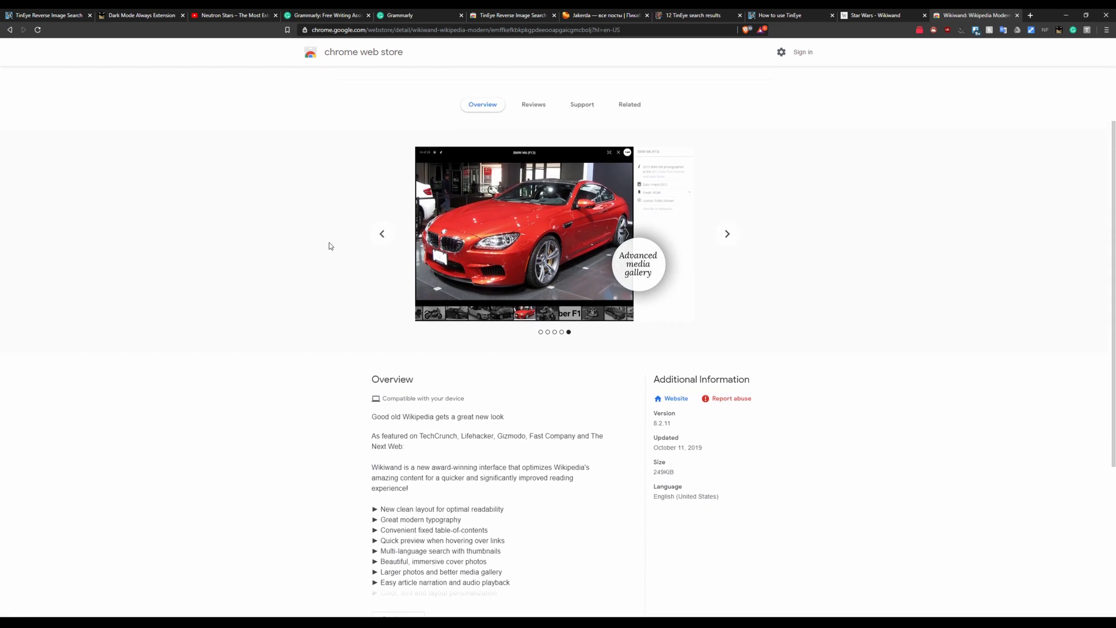
scroll(330, 243, "down", 1)
left_click(398, 575)
scroll(473, 392, "up", 3)
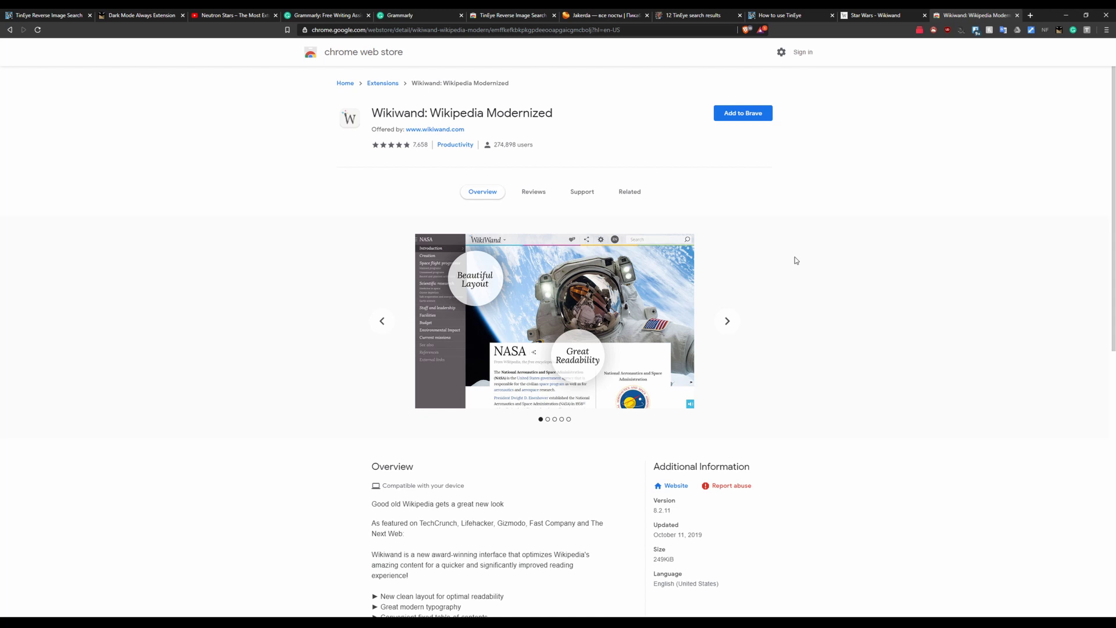
scroll(860, 282, "down", 2)
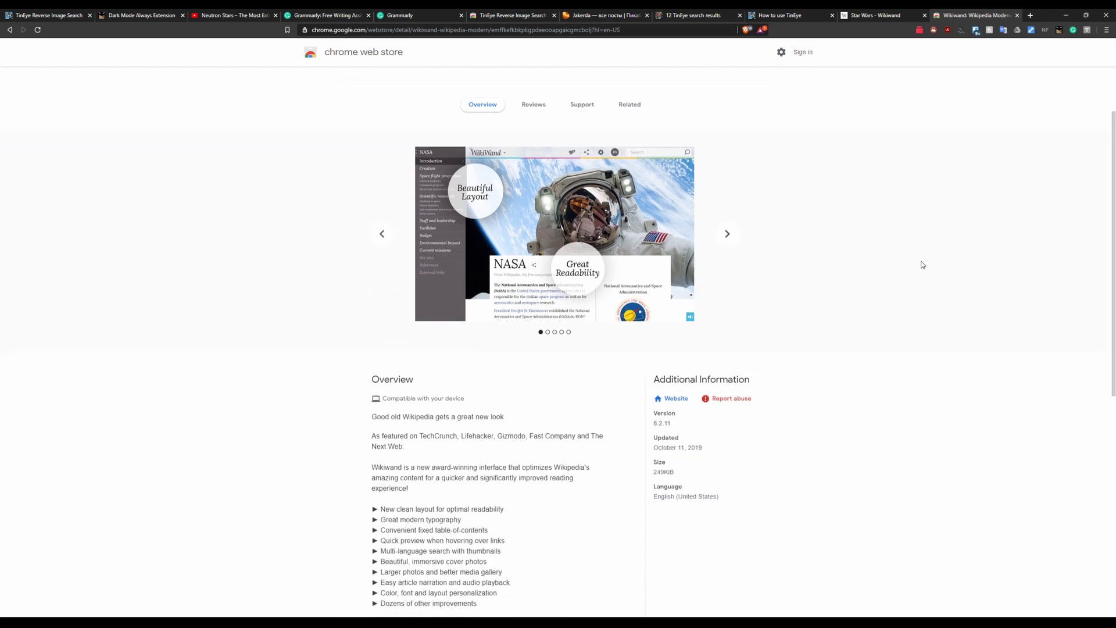
scroll(918, 275, "up", 2)
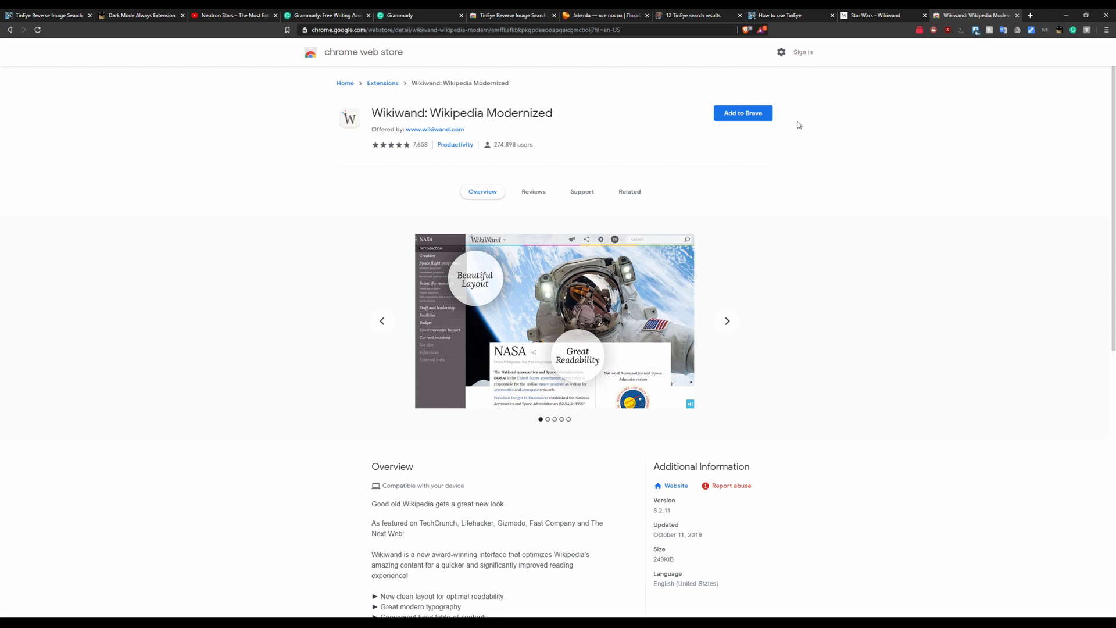
left_click(745, 115)
Add the Wikiwand extension and load wikiwand.com/en/Star_Wars.
left_click(563, 117)
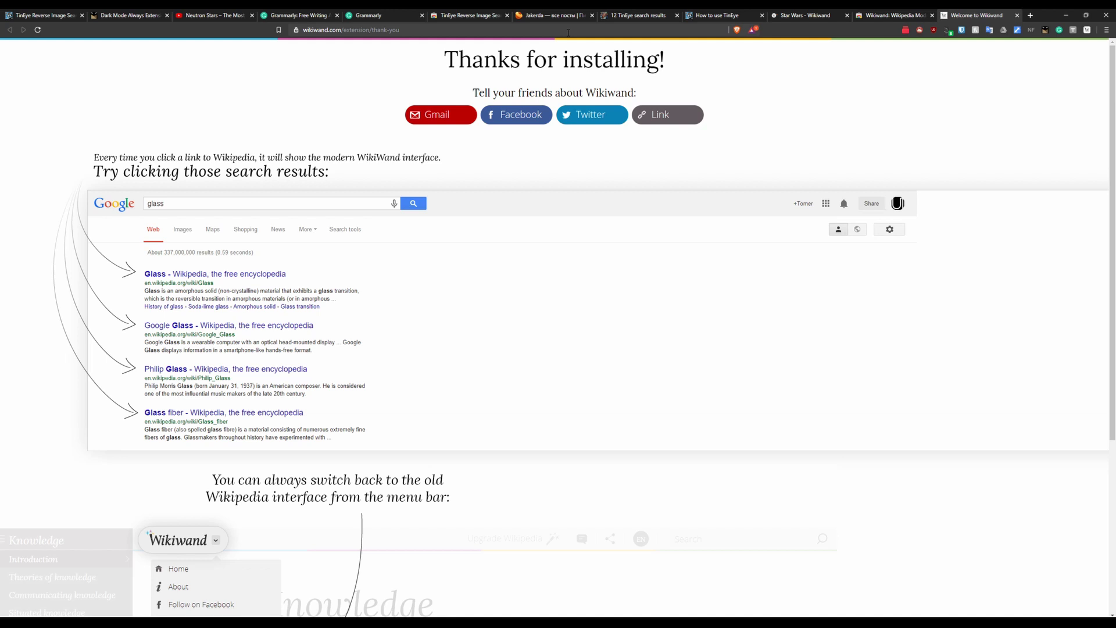
left_click(568, 33)
type("https://www.wikiwand.com/en/Star_Wars")
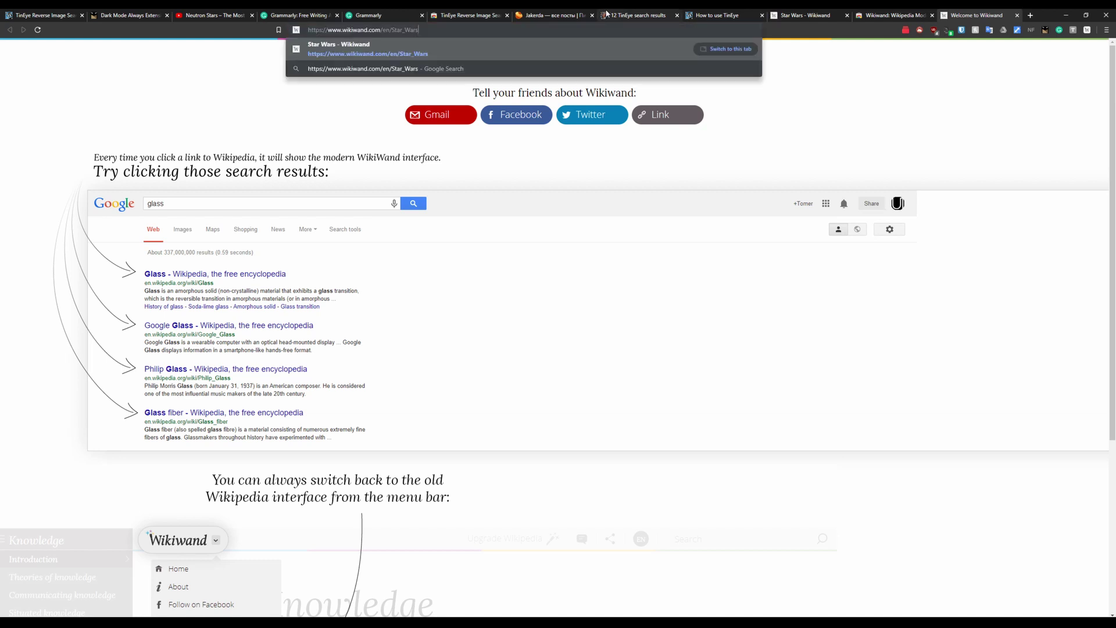
key("Return")
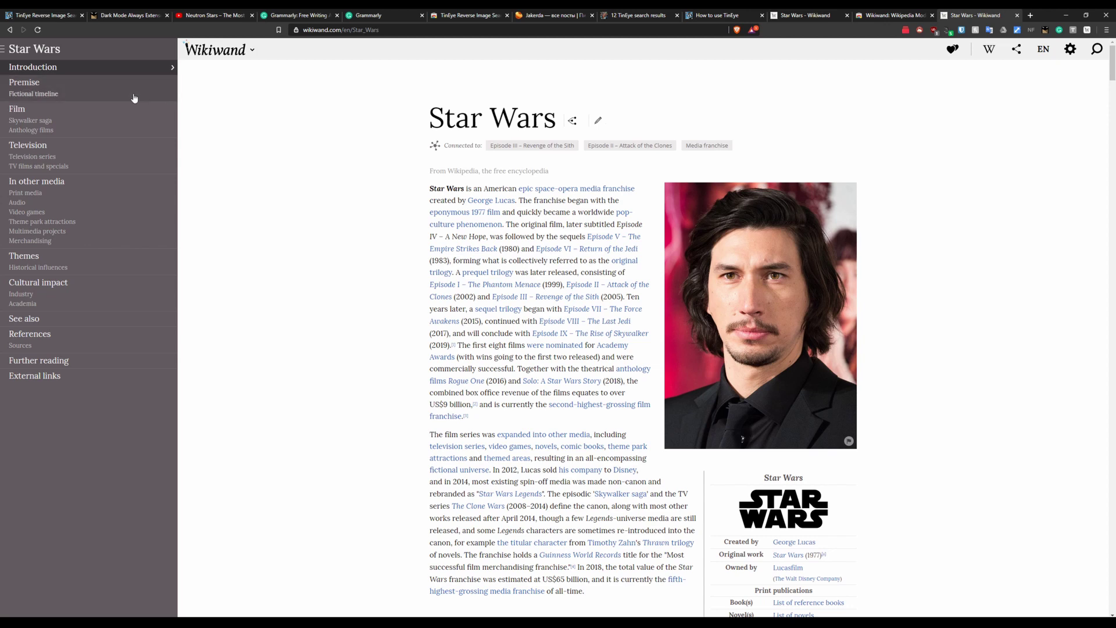
Browse the Star Wars article and jump to its Skywalker saga section.
scroll(298, 173, "down", 4)
scroll(298, 168, "up", 4)
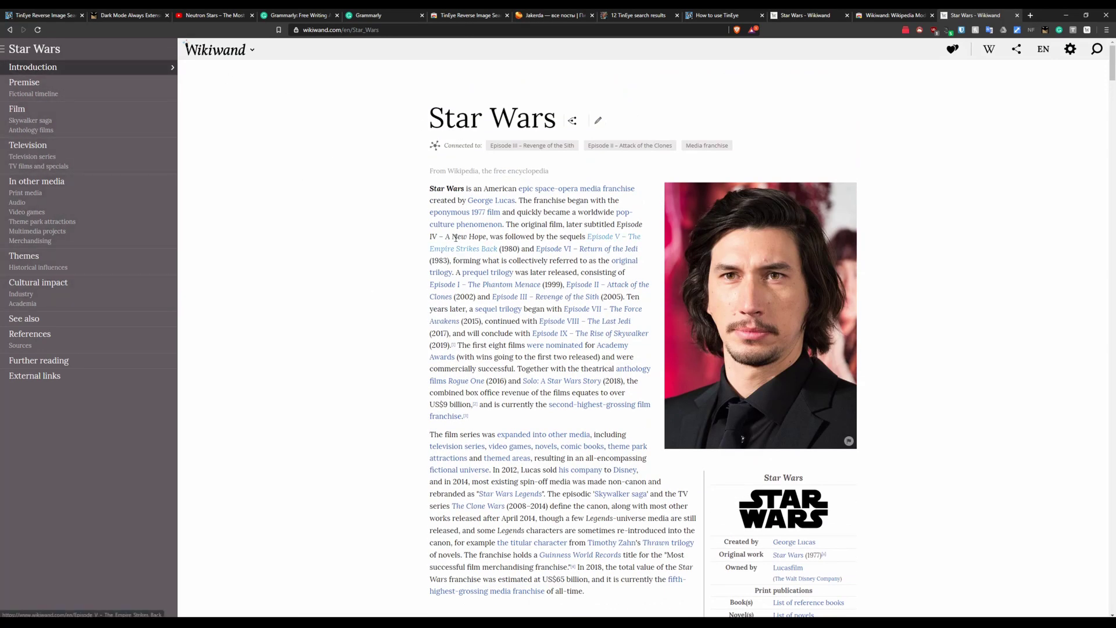
scroll(365, 180, "down", 1)
scroll(365, 179, "down", 15)
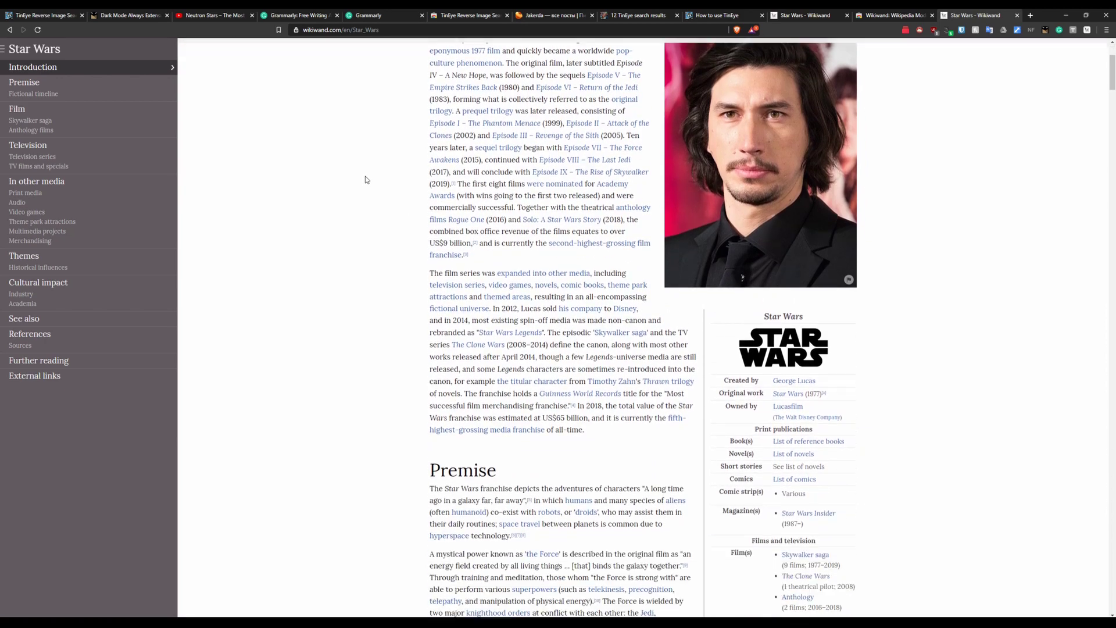
scroll(577, 153, "down", 20)
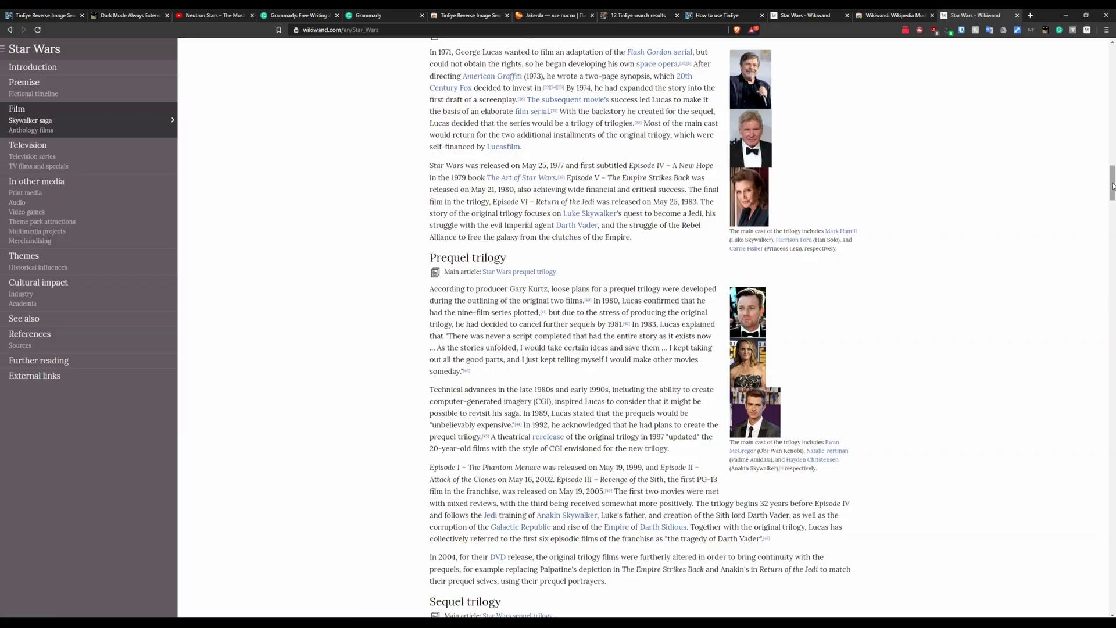
scroll(1101, 320, "down", 20)
left_click_drag(1102, 320, 1104, 560)
scroll(1104, 560, "up", 15)
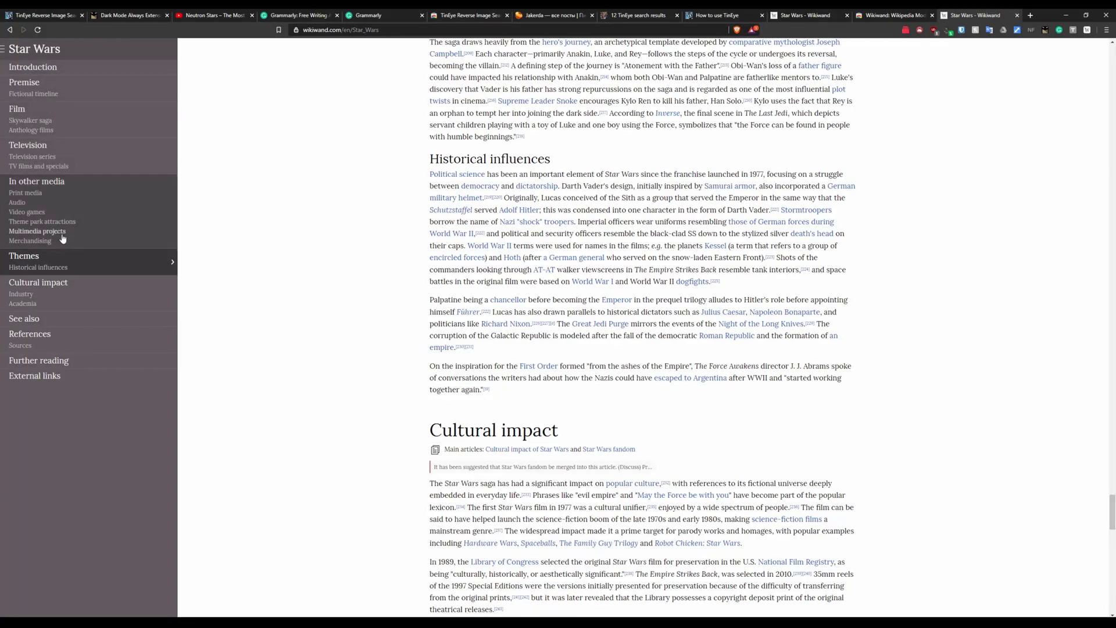
left_click(154, 121)
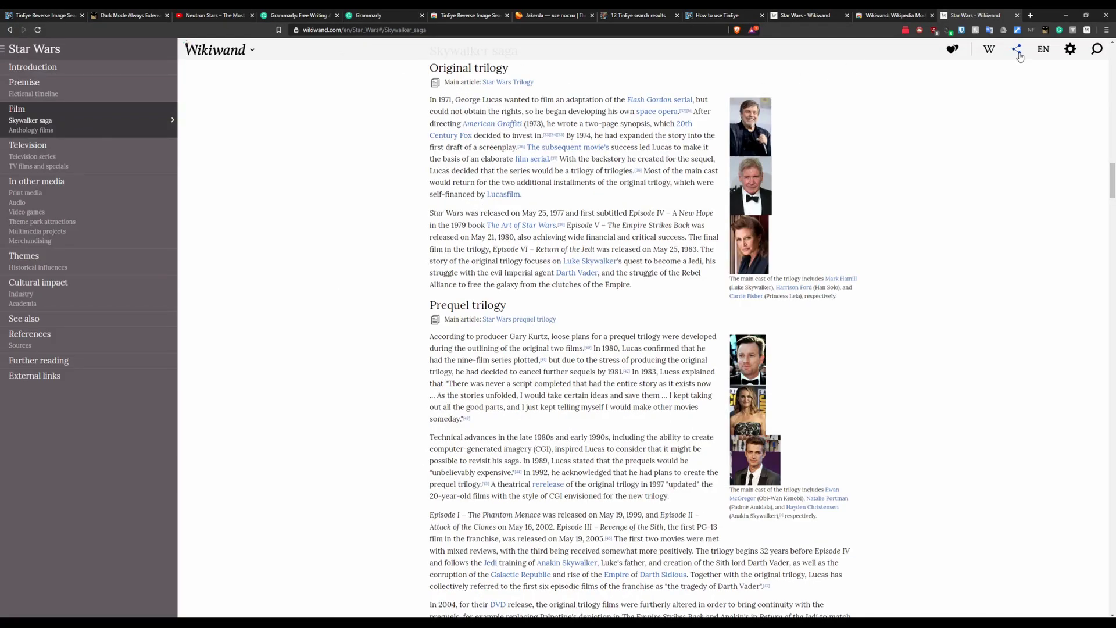
Bring up Wikiwand's Wikipedia search box and dismiss it again.
left_click(1097, 49)
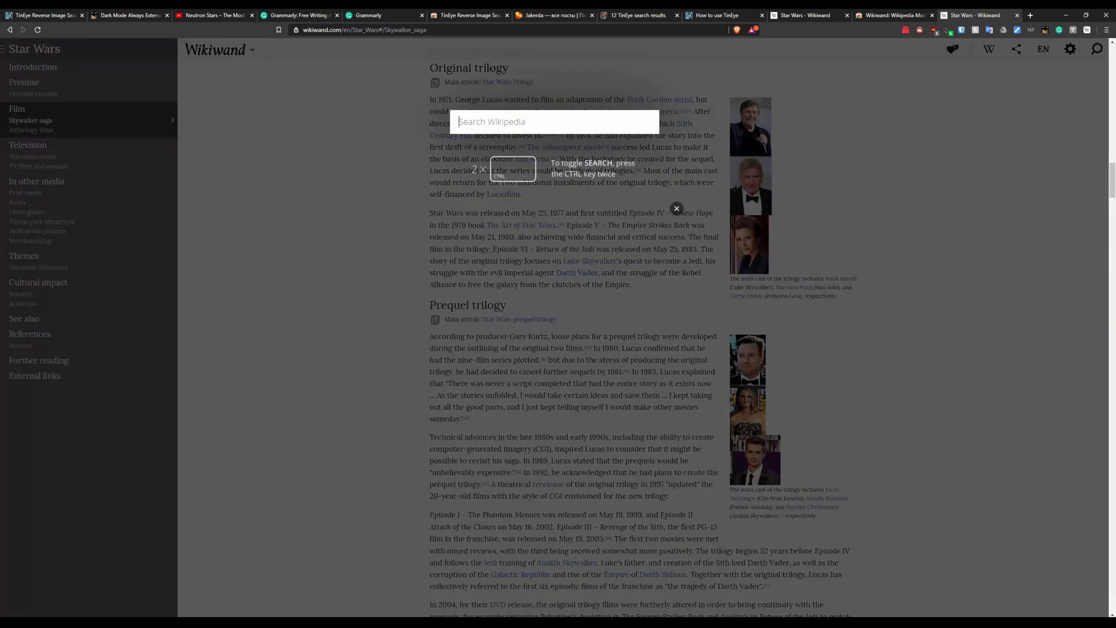
key("ctrl")
key("ctrl")
key("ctrl")
key("ctrl")
left_click(931, 231)
scroll(740, 228, "down", 2)
scroll(740, 228, "up", 2)
scroll(740, 228, "up", 3)
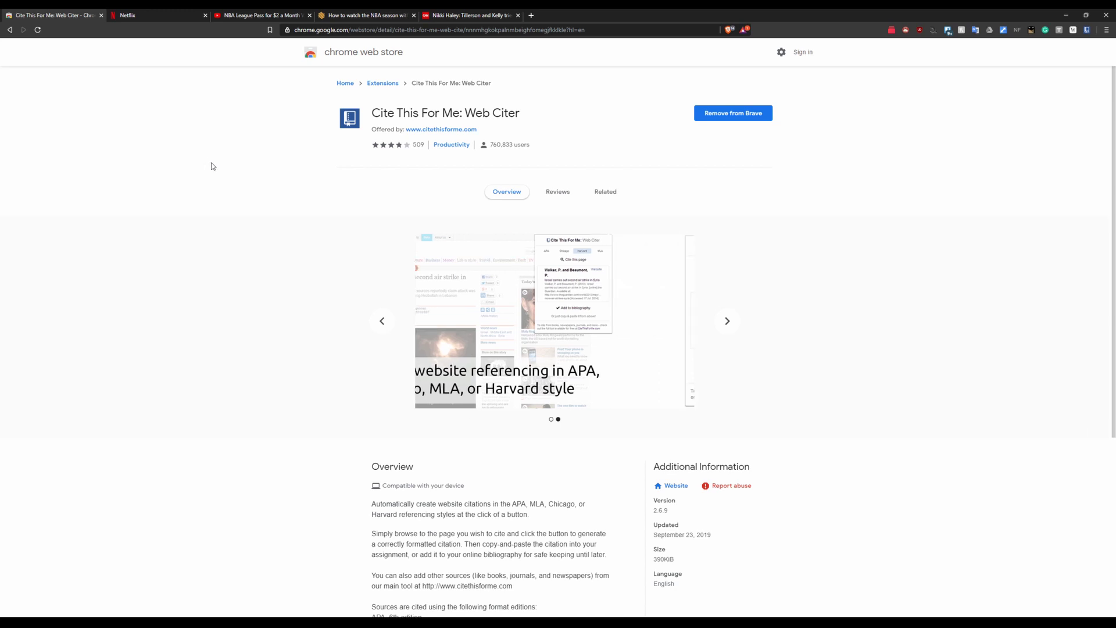
Look over the Cite This For Me store page, briefly highlighting its title.
scroll(319, 145, "down", 2)
scroll(335, 155, "up", 1)
scroll(358, 165, "up", 2)
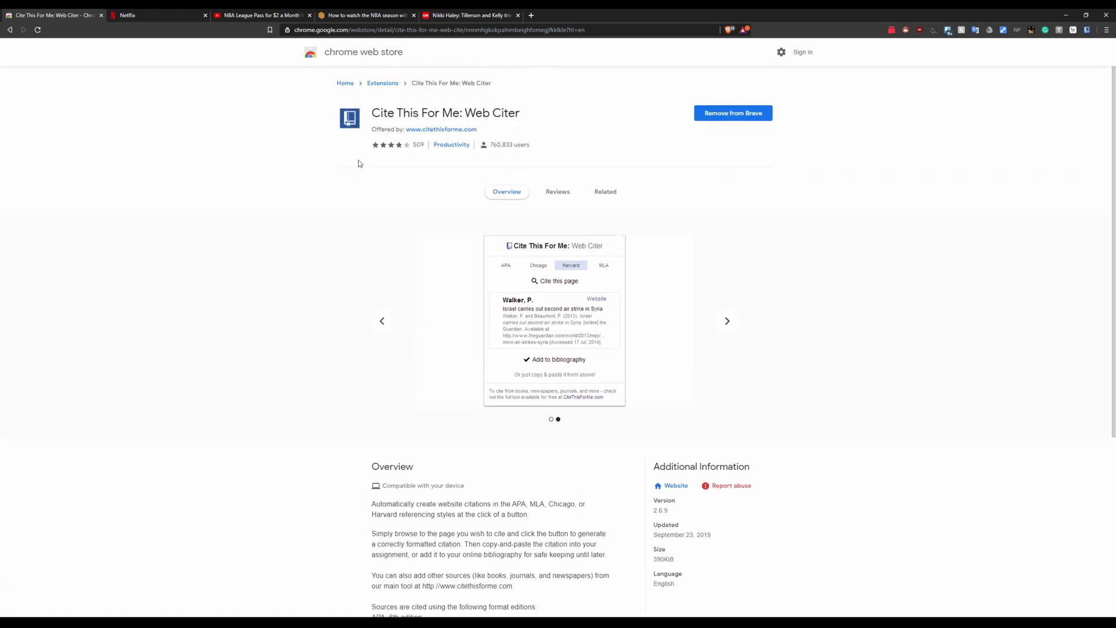
scroll(344, 159, "down", 2)
scroll(357, 164, "up", 2)
left_click_drag(538, 114, 372, 111)
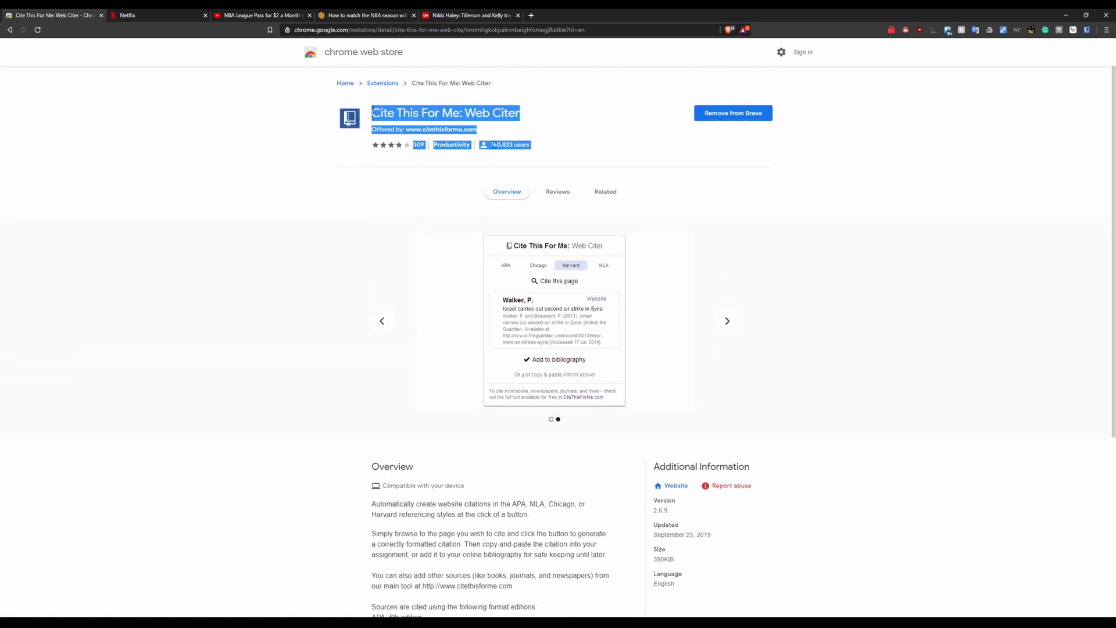
left_click(373, 110)
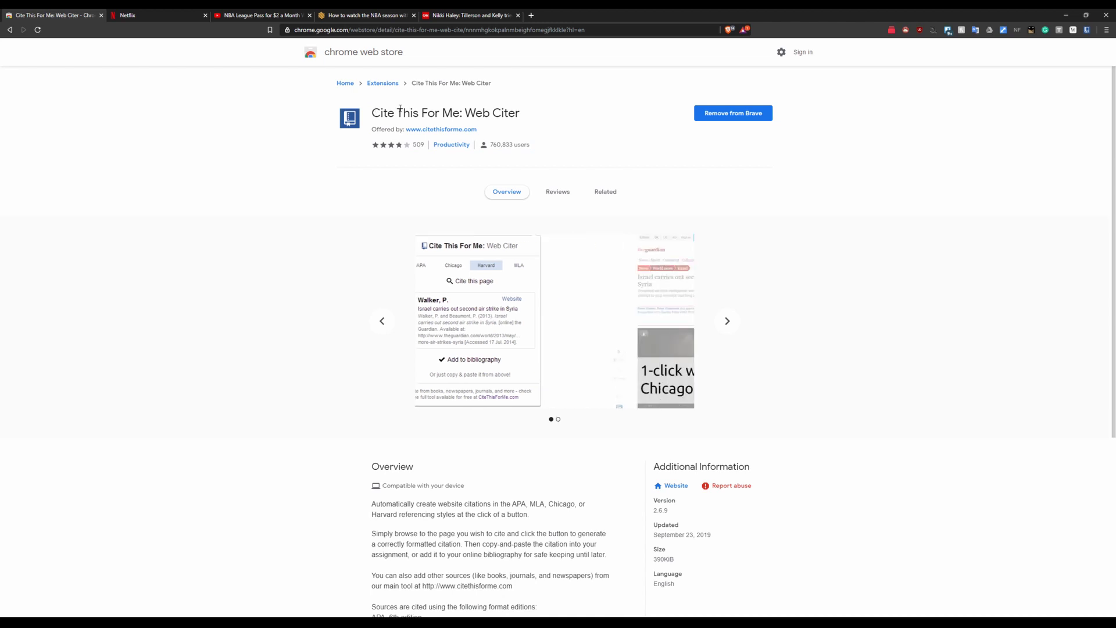
Cite the CNN article in Chicago and Harvard styles, then return to APA.
left_click(442, 13)
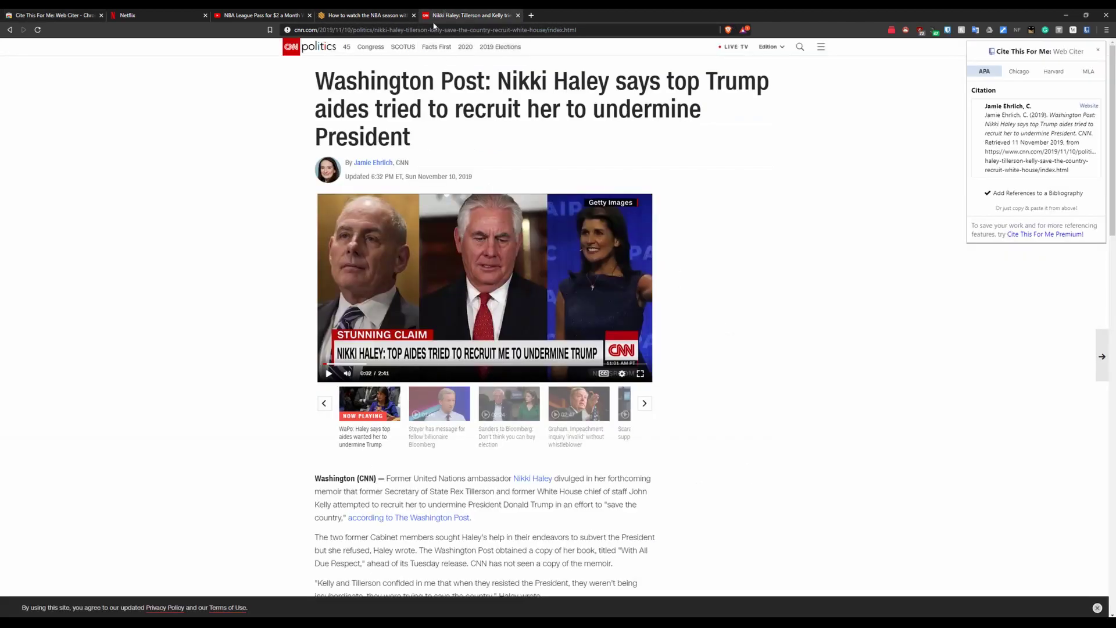
scroll(412, 156, "down", 3)
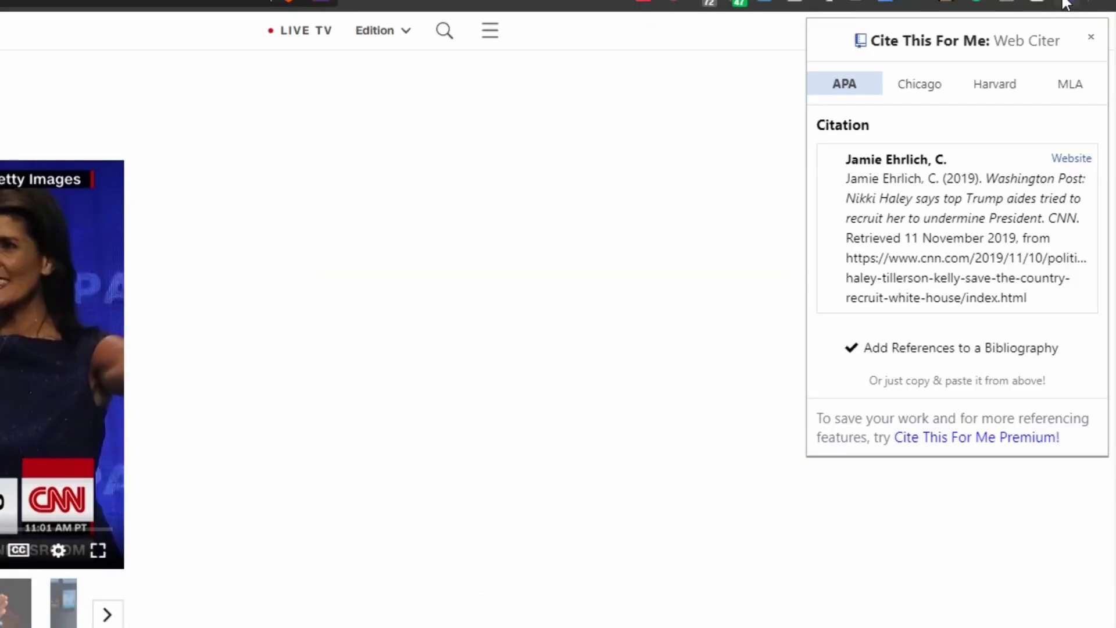
left_click(1087, 31)
left_click(1063, 3)
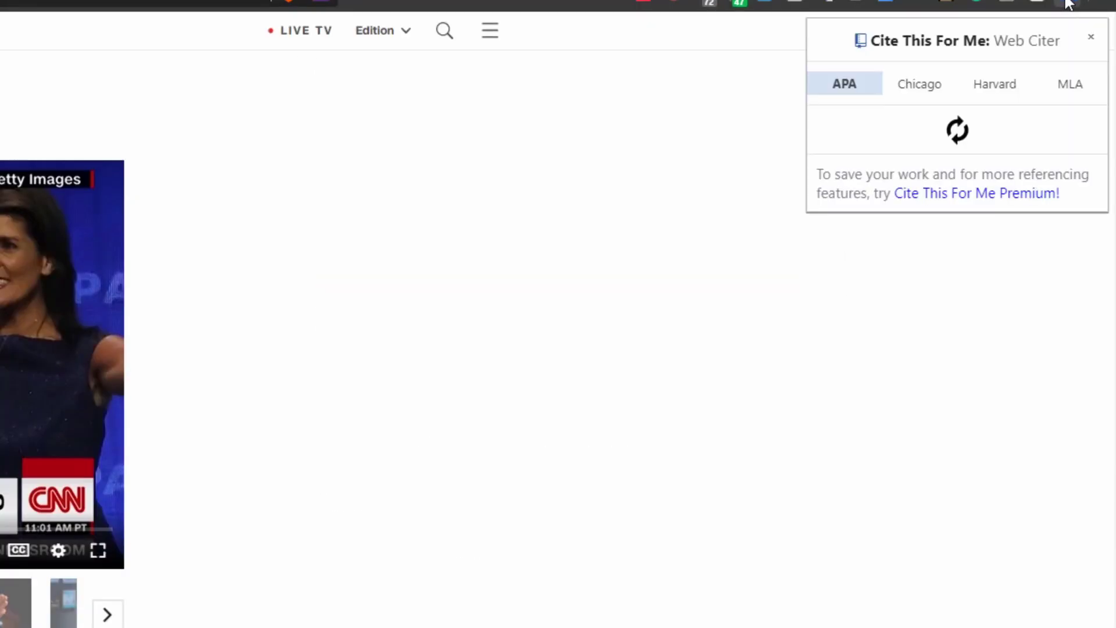
left_click(934, 90)
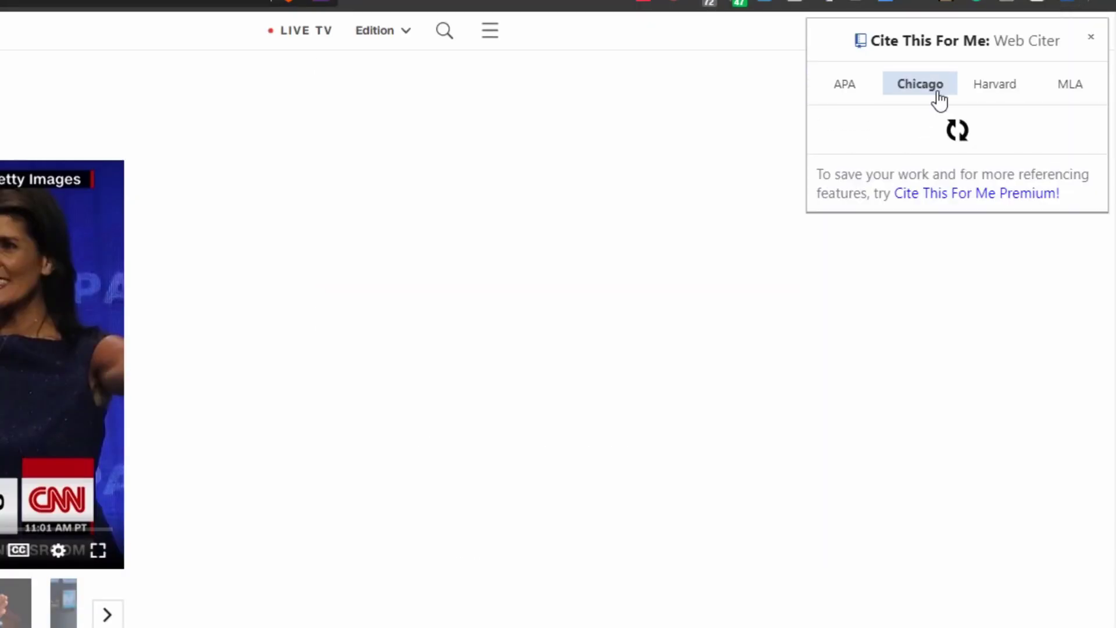
left_click(991, 90)
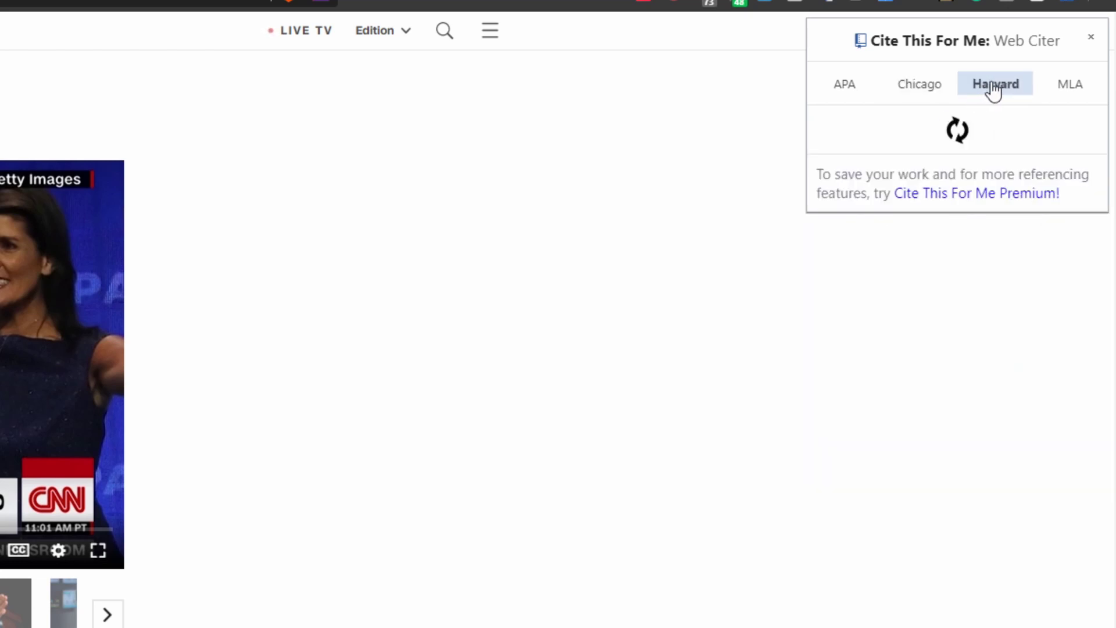
left_click(850, 93)
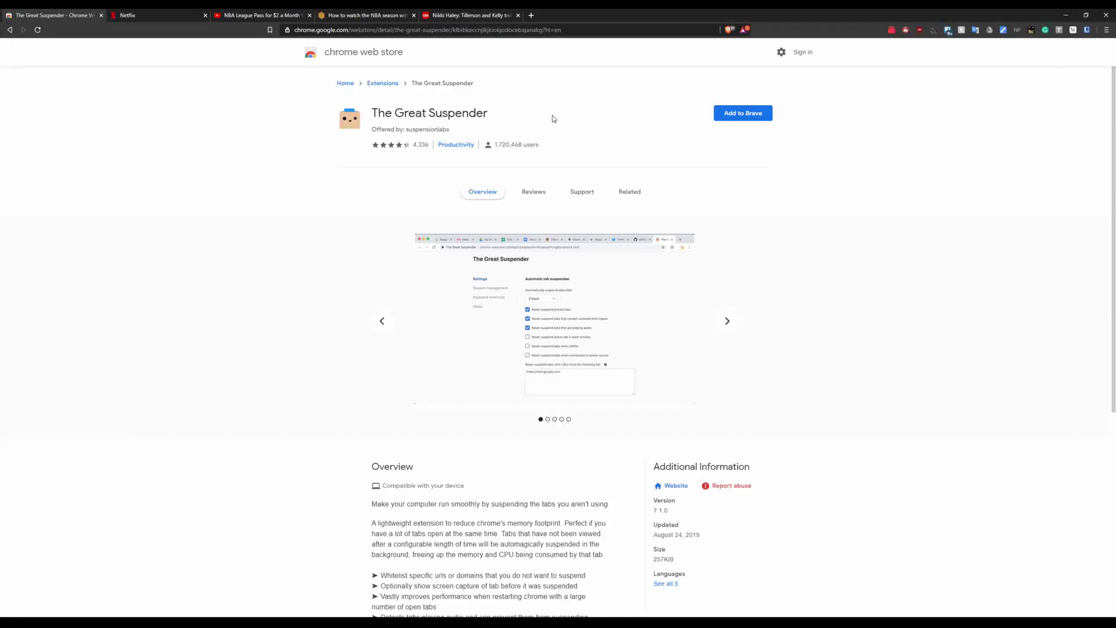
Add The Great Suspender extension to Brave.
scroll(536, 163, "down", 1)
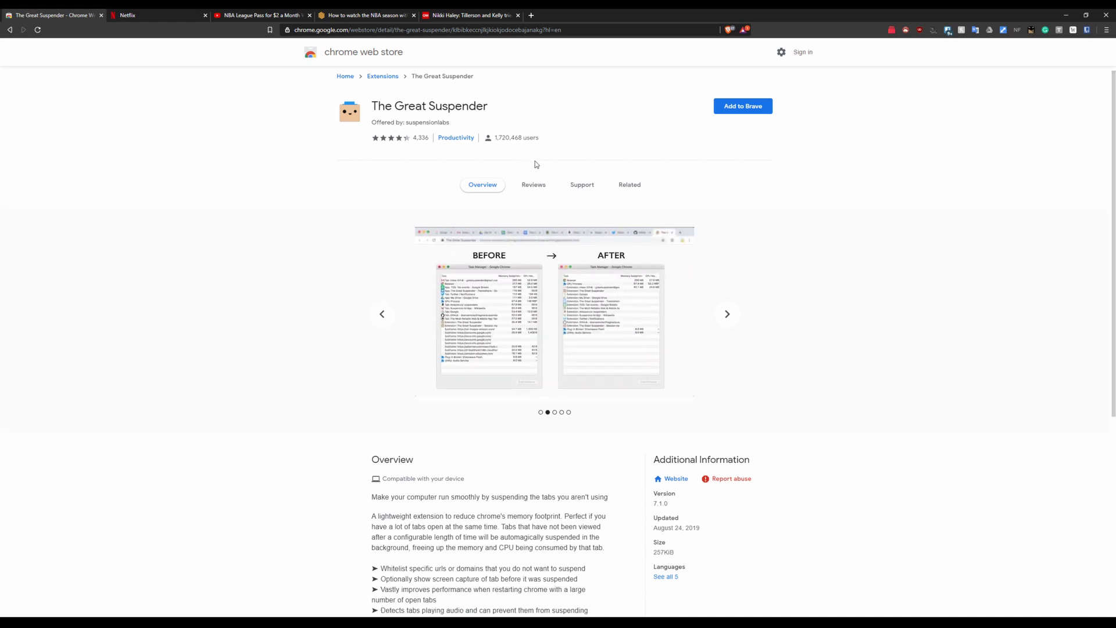
scroll(598, 167, "up", 1)
scroll(598, 167, "down", 2)
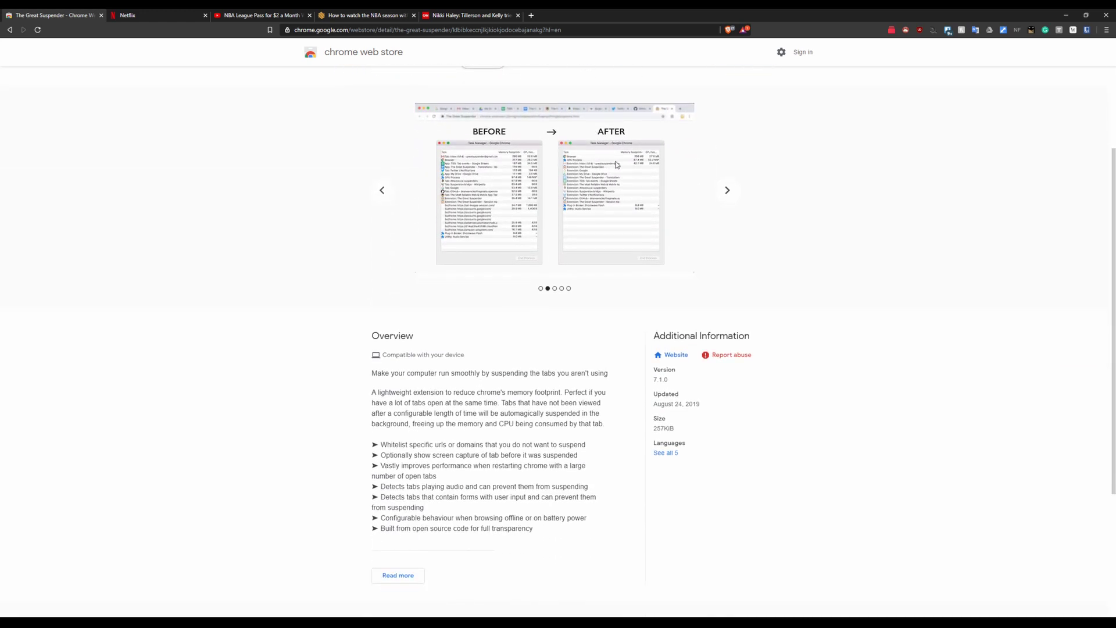
scroll(615, 170, "up", 1)
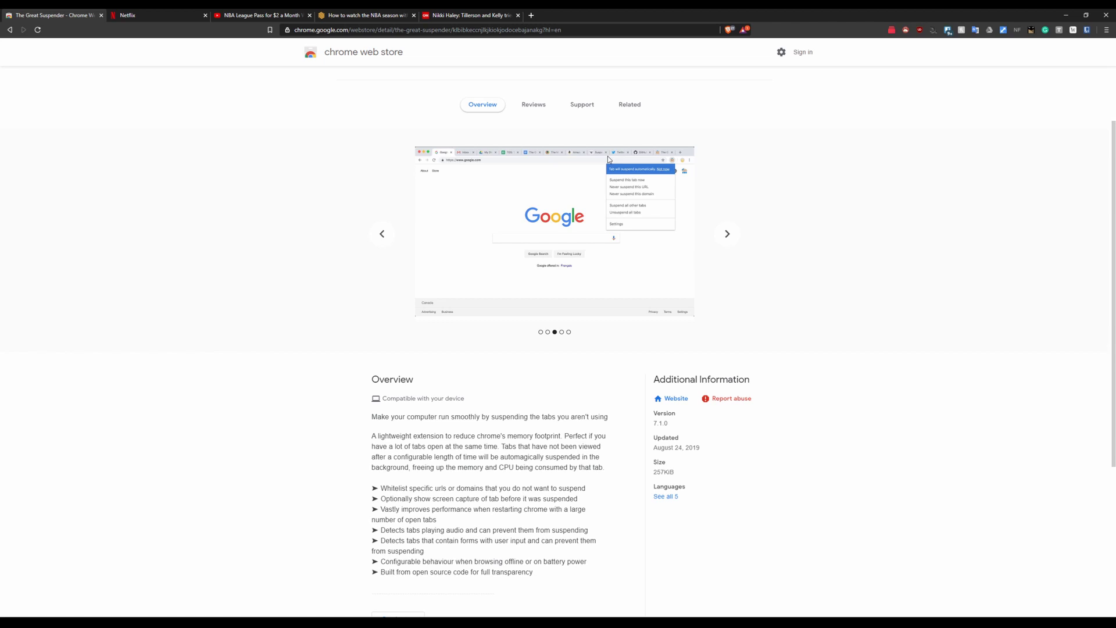
scroll(608, 159, "up", 2)
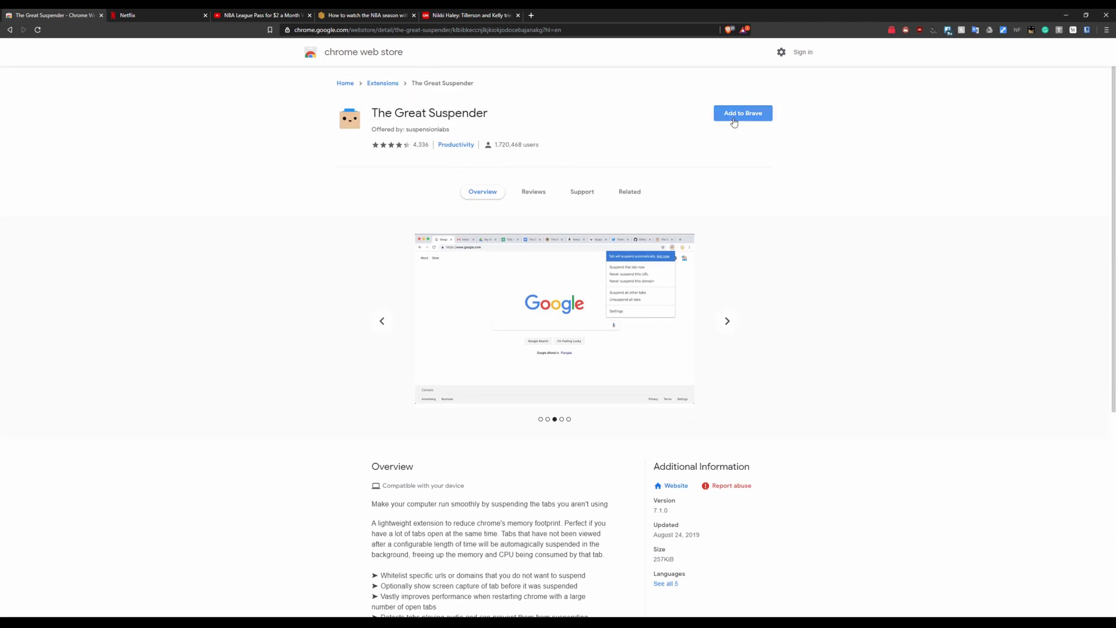
left_click(735, 122)
left_click(572, 129)
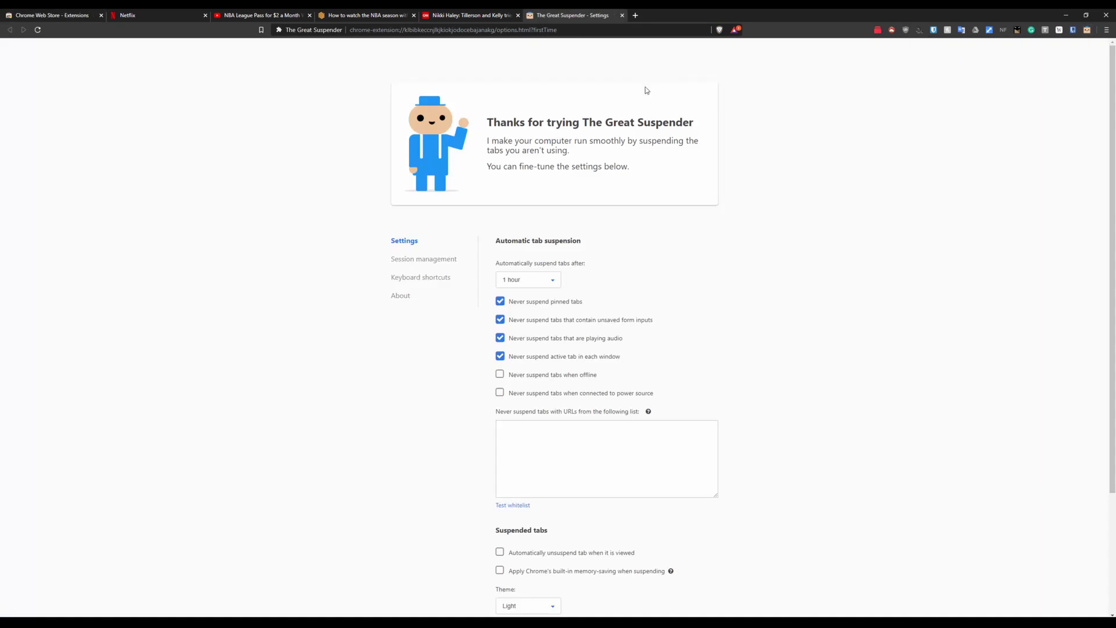
Set tabs to automatically suspend after 10 mins.
scroll(682, 178, "down", 1)
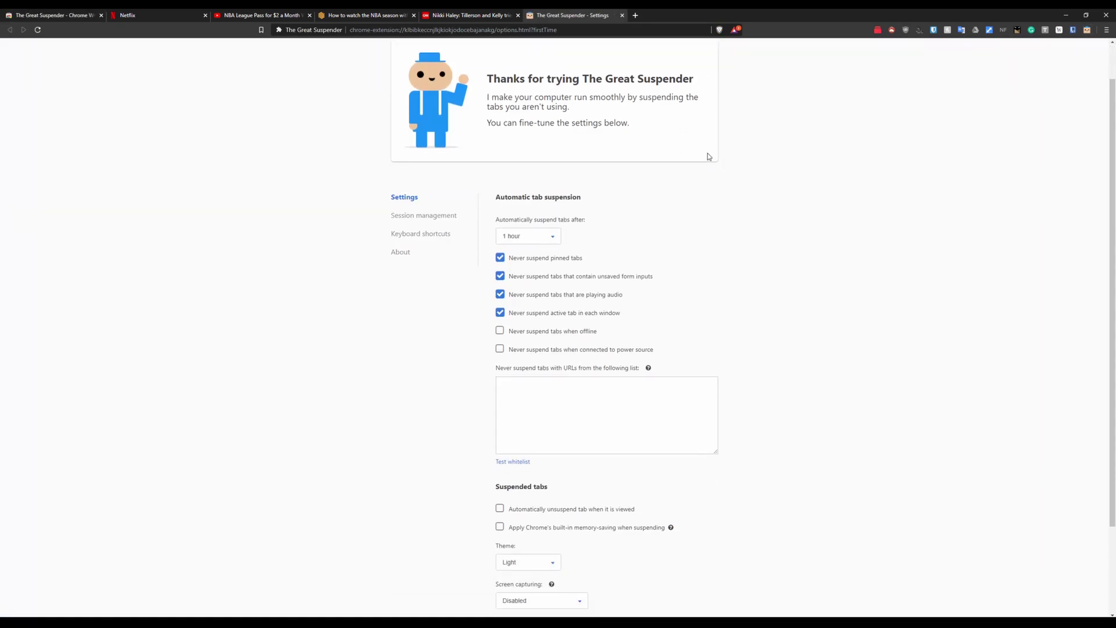
scroll(694, 224, "down", 1)
scroll(640, 227, "up", 2)
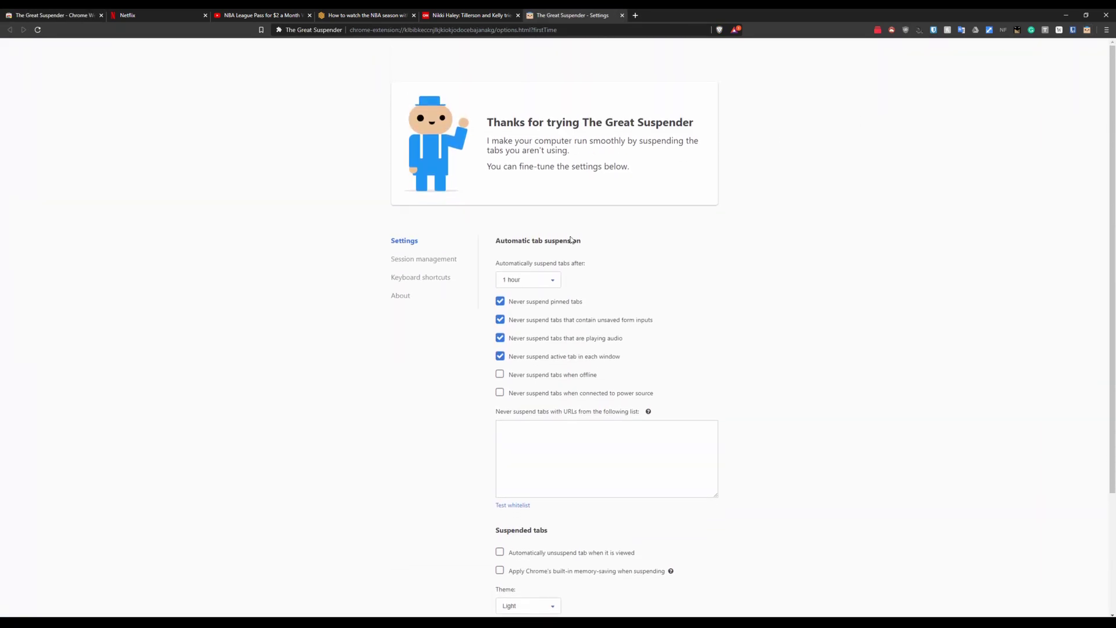
scroll(656, 170, "down", 3)
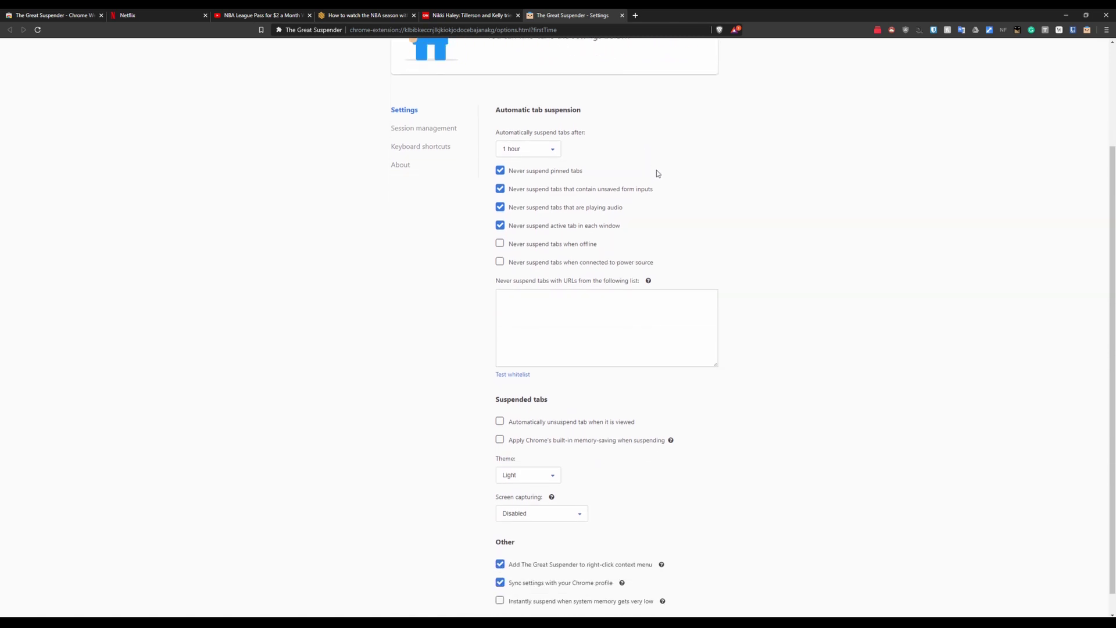
left_click(532, 152)
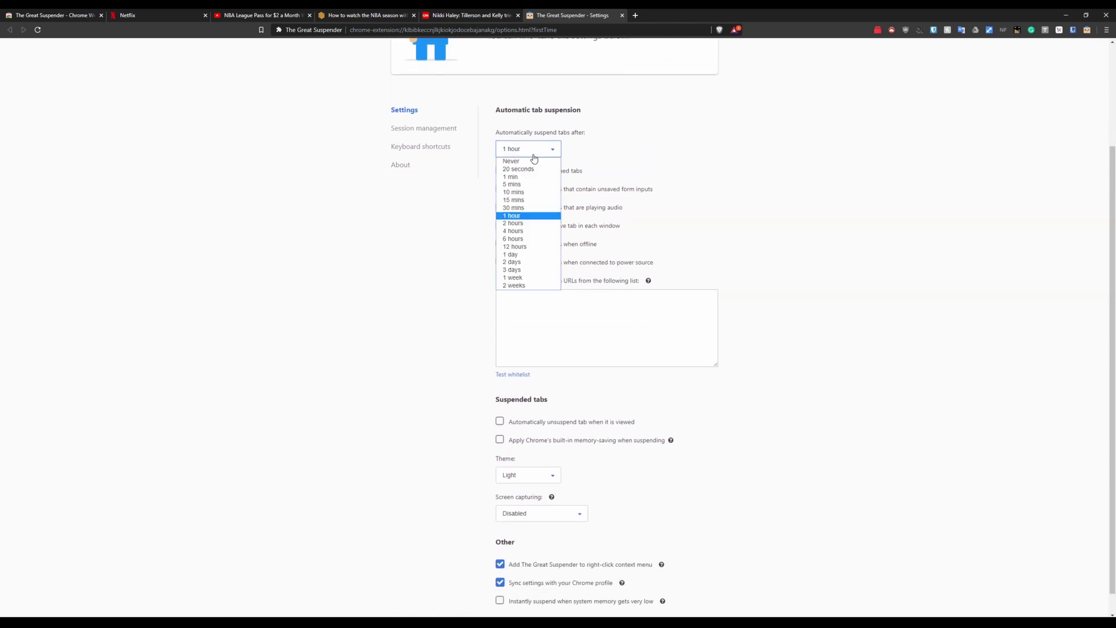
left_click(543, 192)
scroll(628, 163, "up", 3)
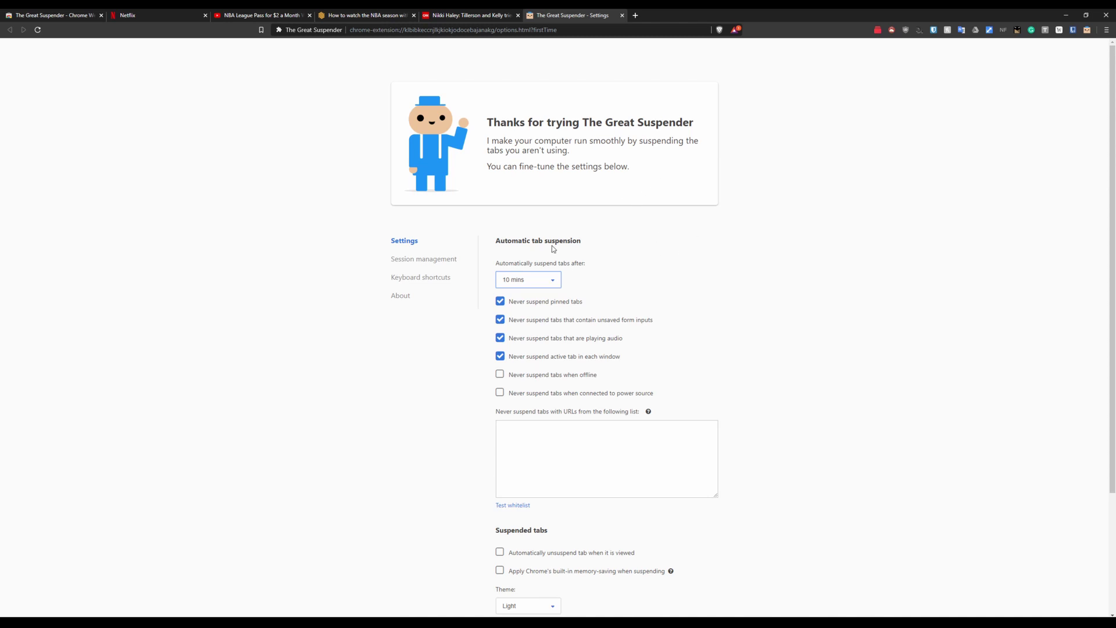
left_click(642, 263)
Review the other auto-suspend durations, keeping 10 mins selected.
scroll(756, 221, "down", 3)
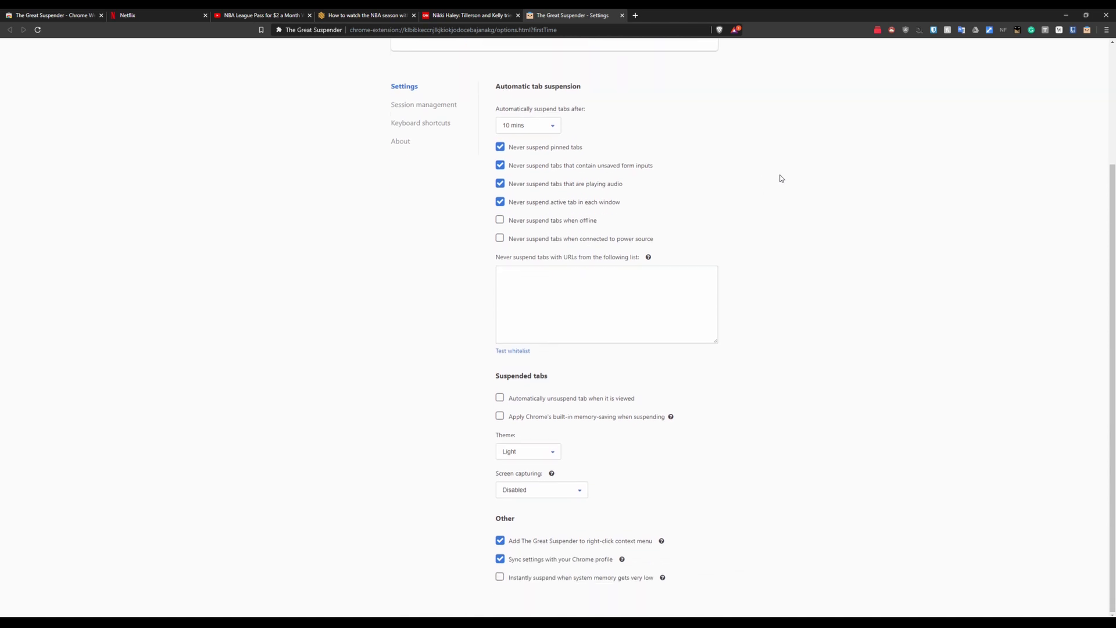
left_click(546, 128)
left_click(550, 129)
left_click(534, 128)
left_click(535, 128)
left_click(532, 129)
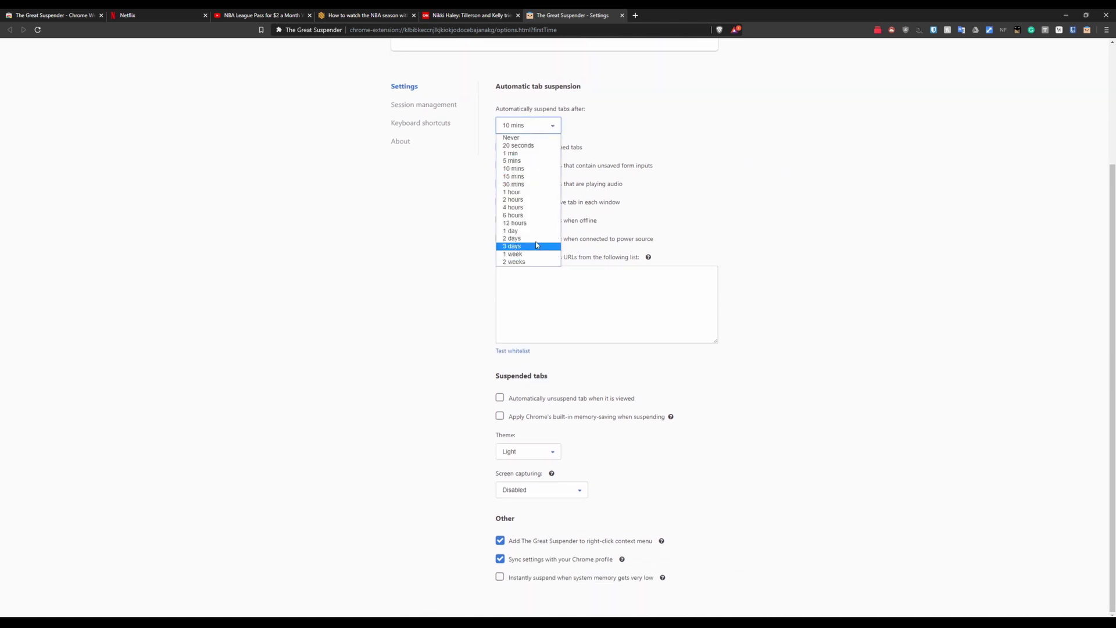
left_click(617, 156)
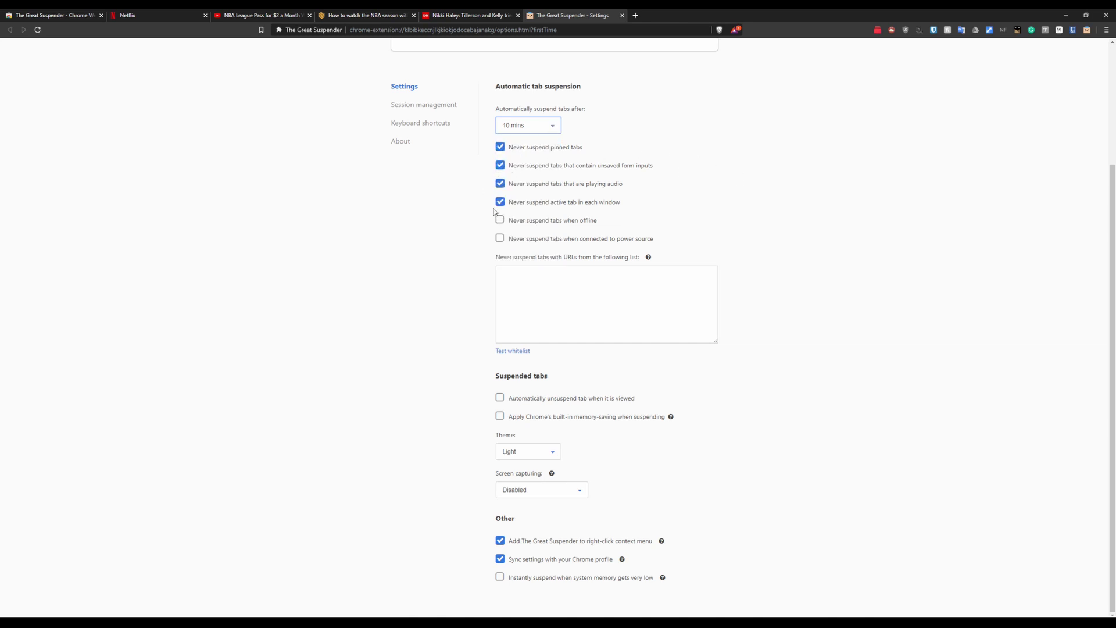
Try the power-source suspension exception and leave it turned off.
left_click(499, 239)
left_click(503, 242)
left_click_drag(661, 244, 564, 242)
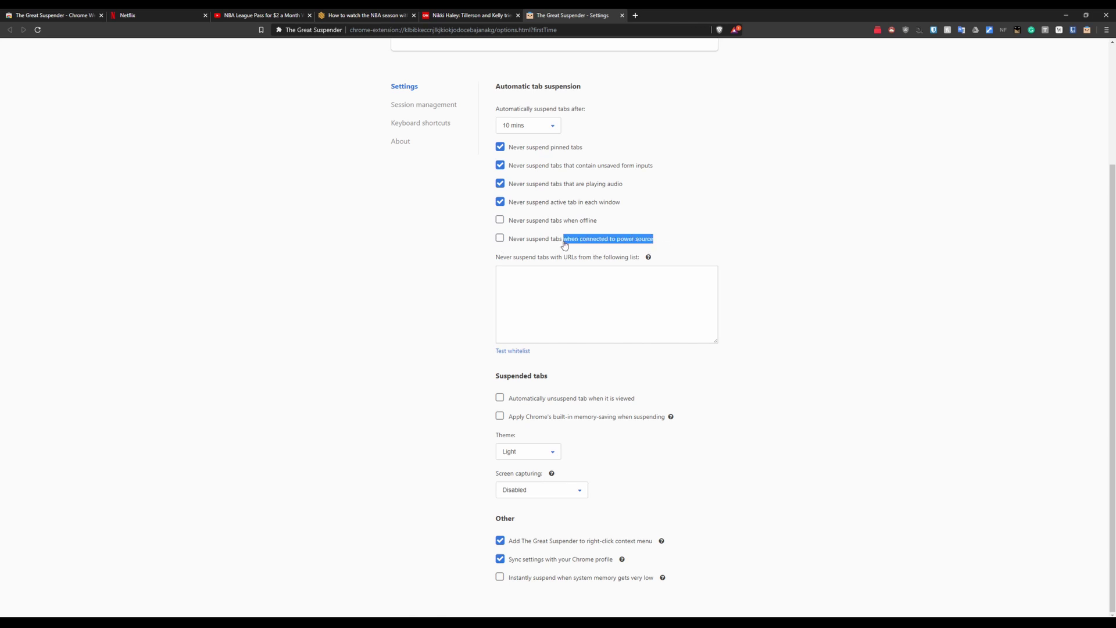
left_click(620, 240)
left_click(503, 242)
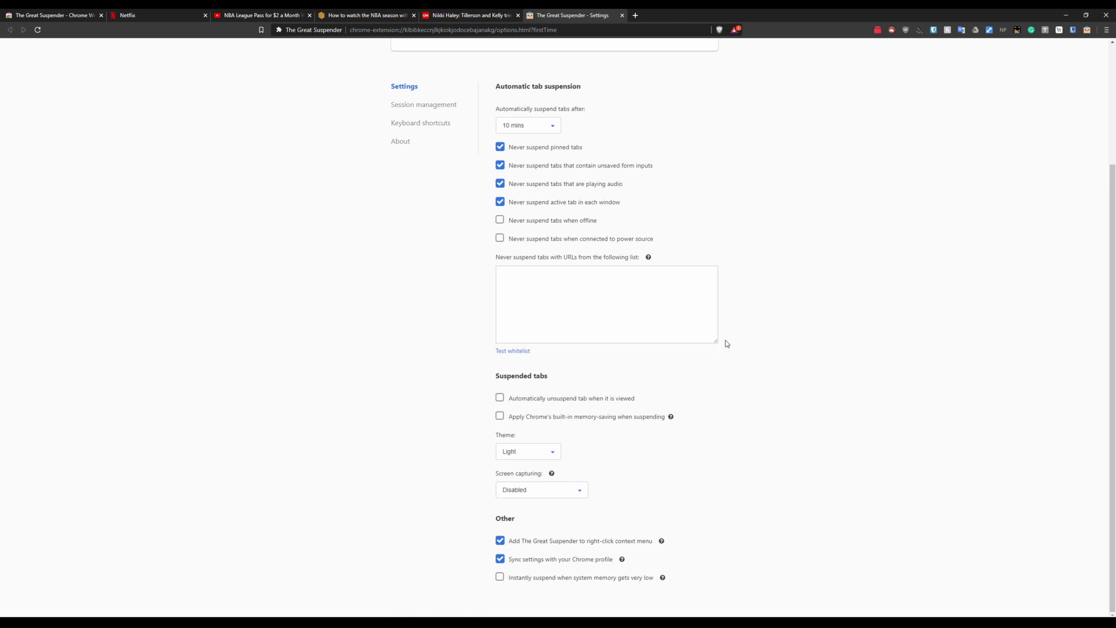
Enable unsuspend-on-view and memory-saving, and set the suspended-tab theme to Dark.
left_click(500, 402)
left_click(500, 416)
left_click(528, 451)
left_click(514, 470)
left_click(536, 451)
left_click(519, 463)
left_click(539, 452)
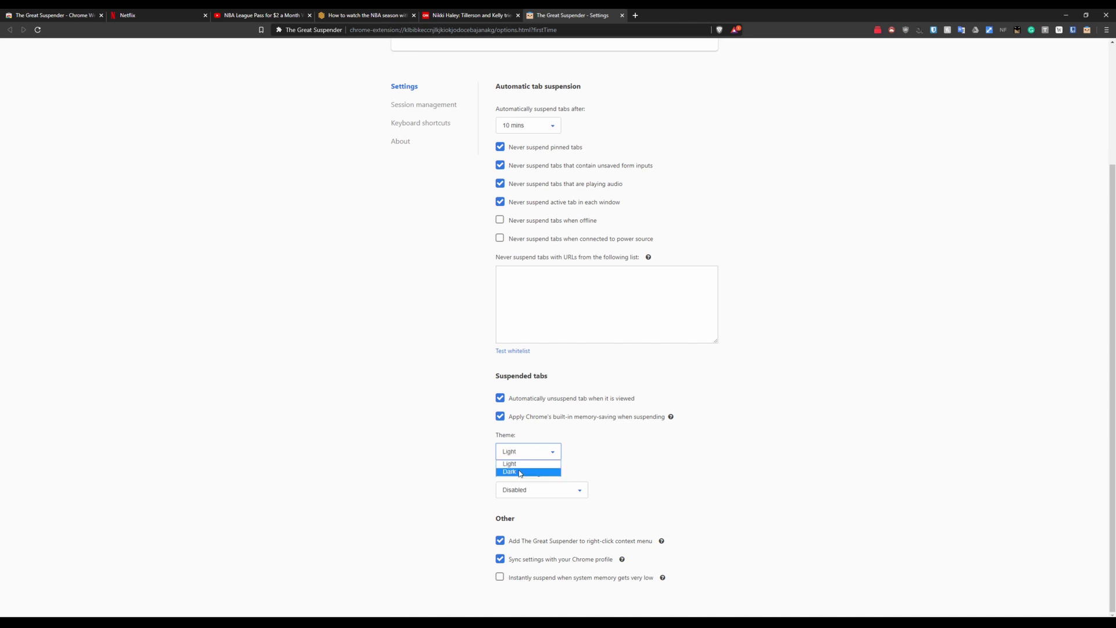
left_click(520, 472)
Glance at Session management and Keyboard shortcuts, then return to the store tab.
scroll(449, 172, "up", 3)
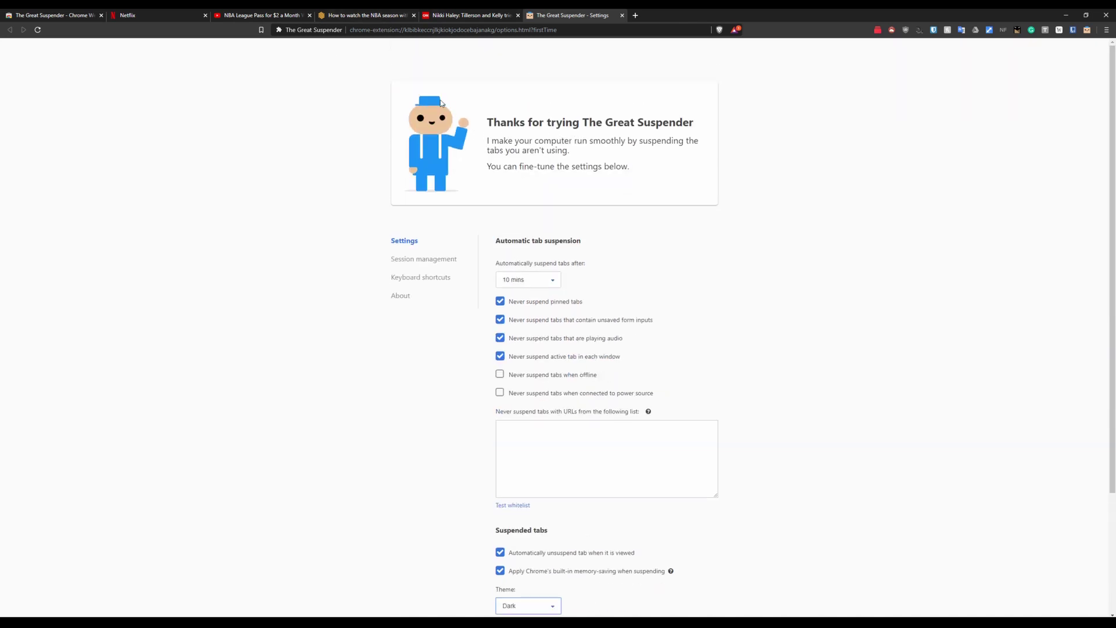
left_click(431, 259)
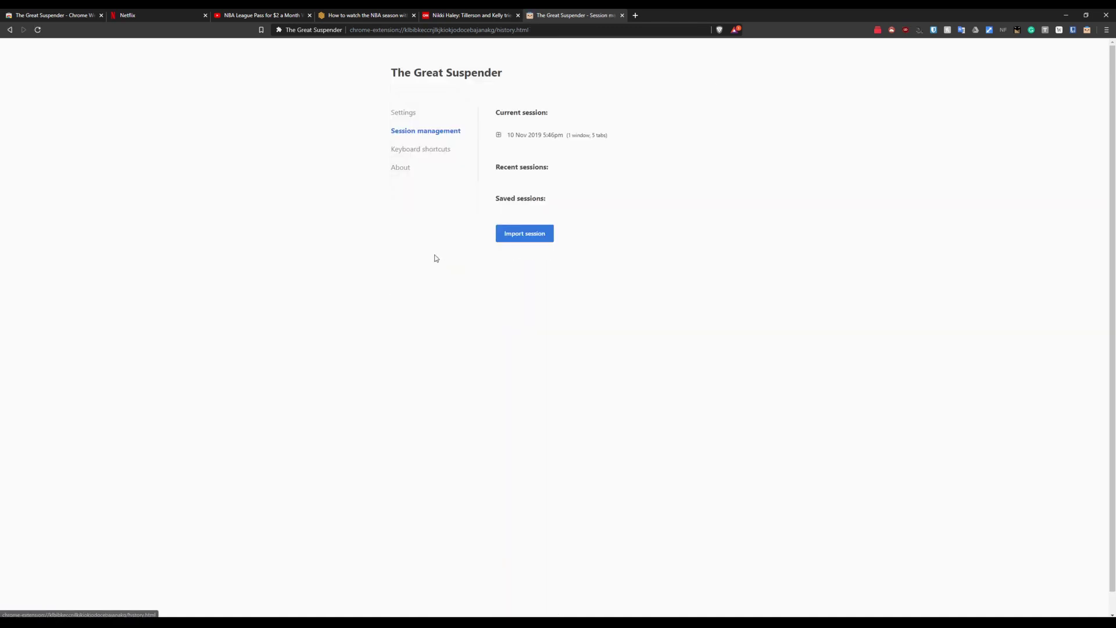
left_click(405, 151)
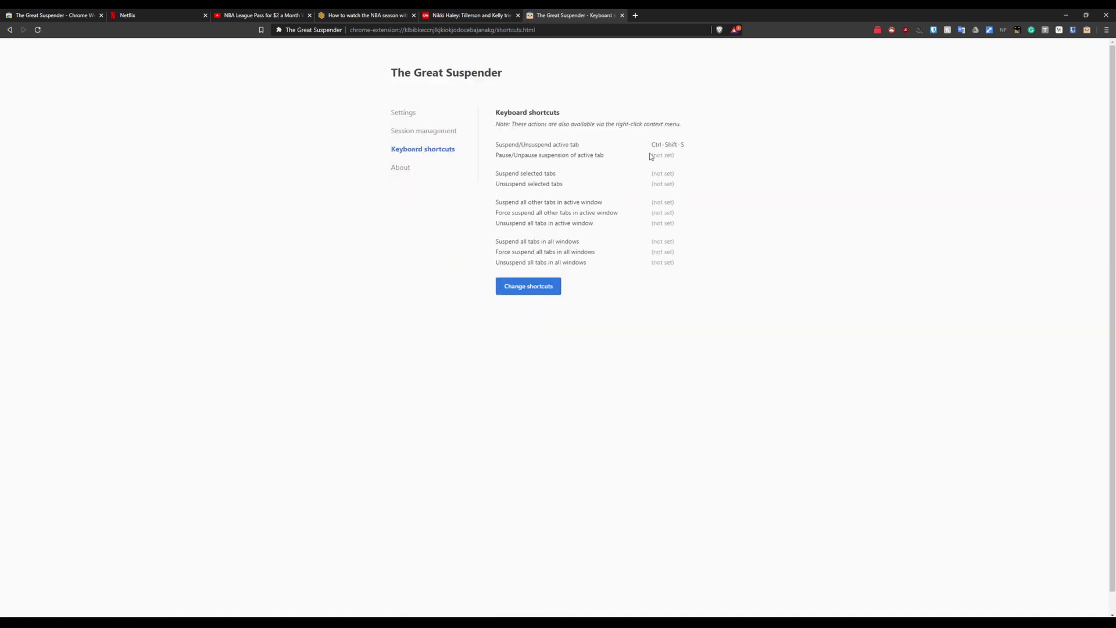
left_click(400, 115)
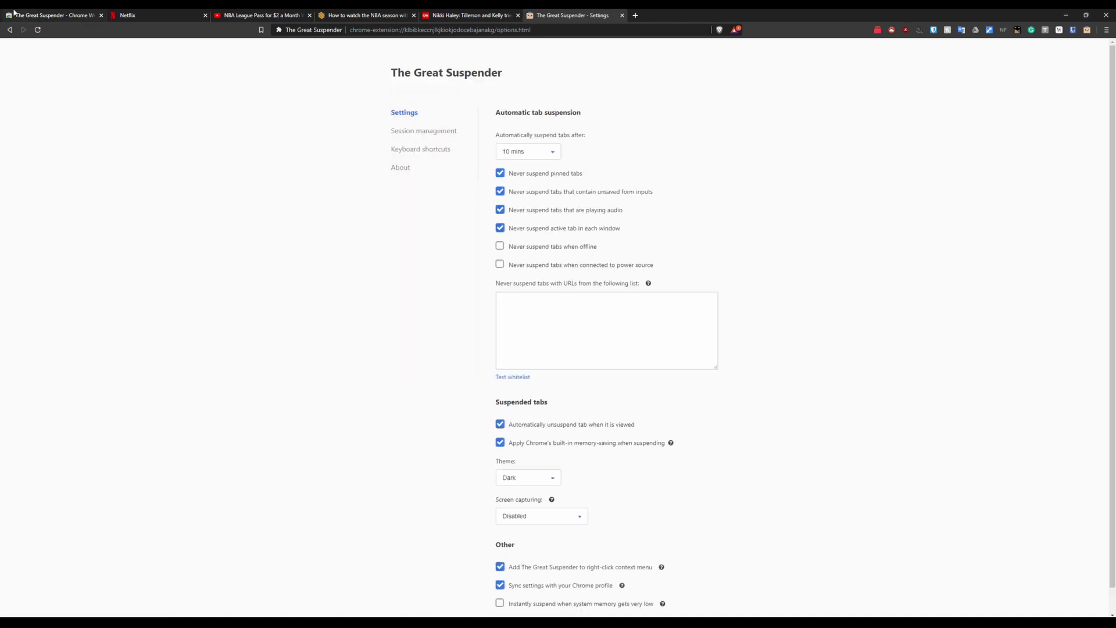
left_click(35, 15)
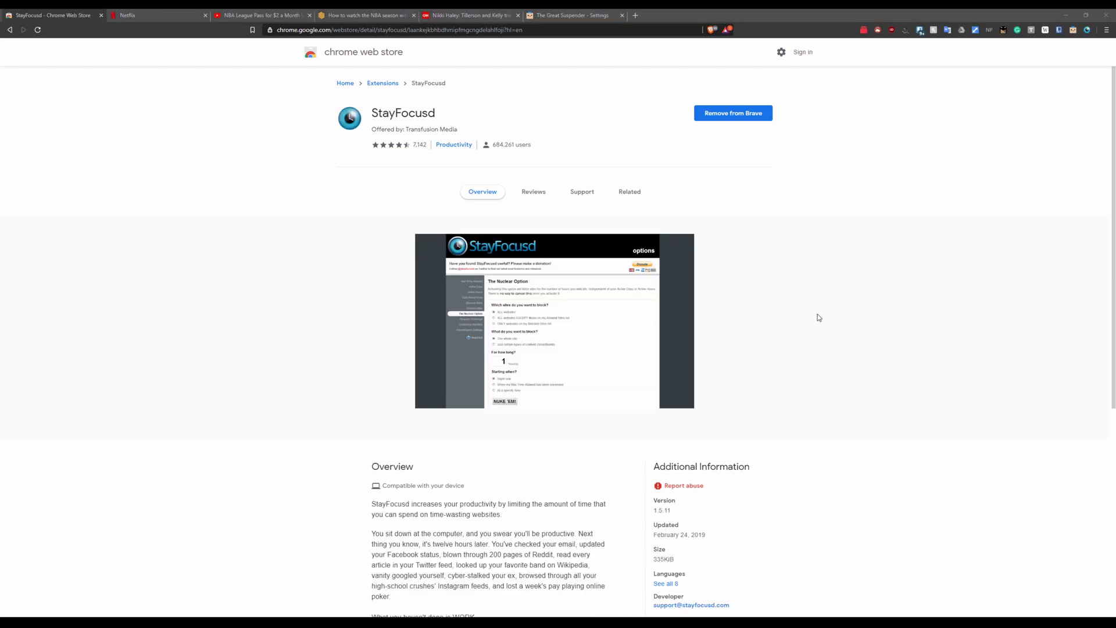
Expand StayFocusd's description, then reach its Nuclear Option settings from the toolbar popup.
left_click(897, 272)
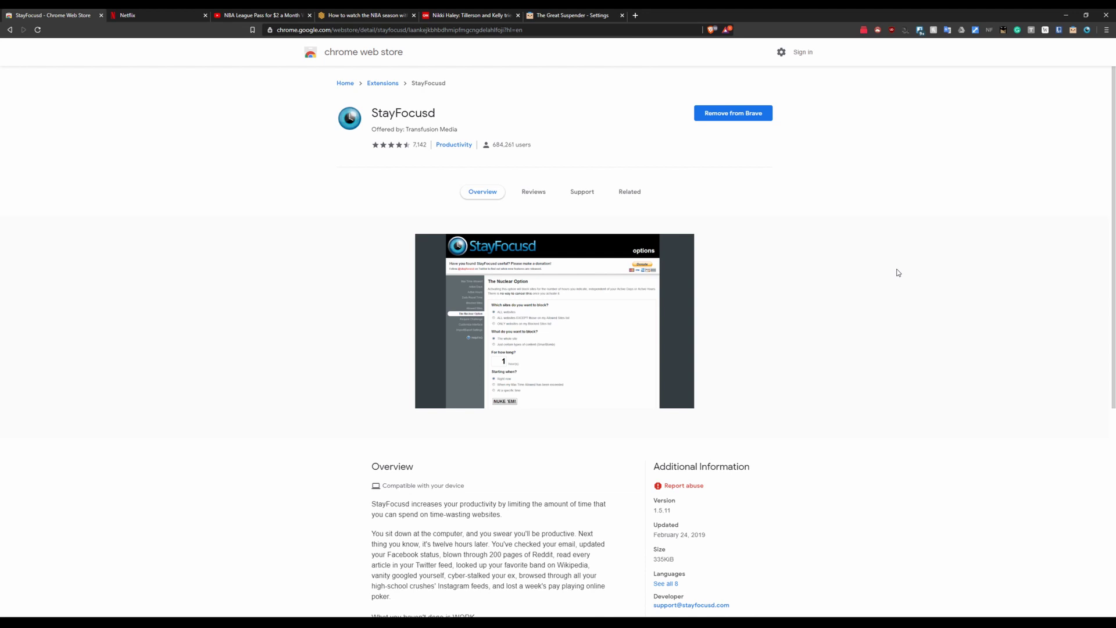
scroll(559, 224, "down", 3)
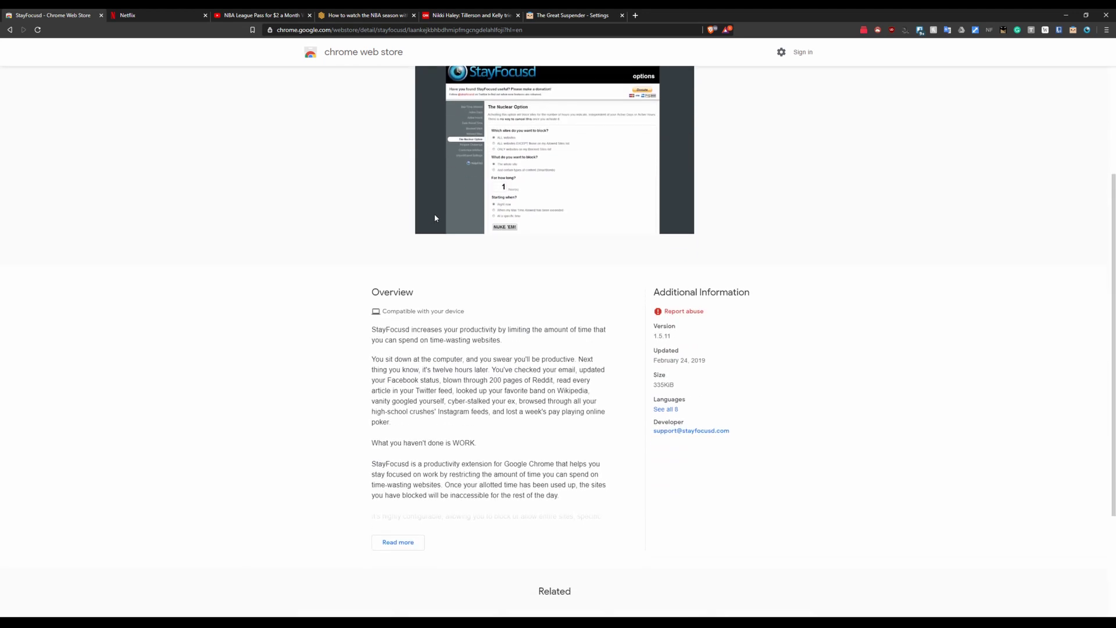
scroll(443, 302, "down", 2)
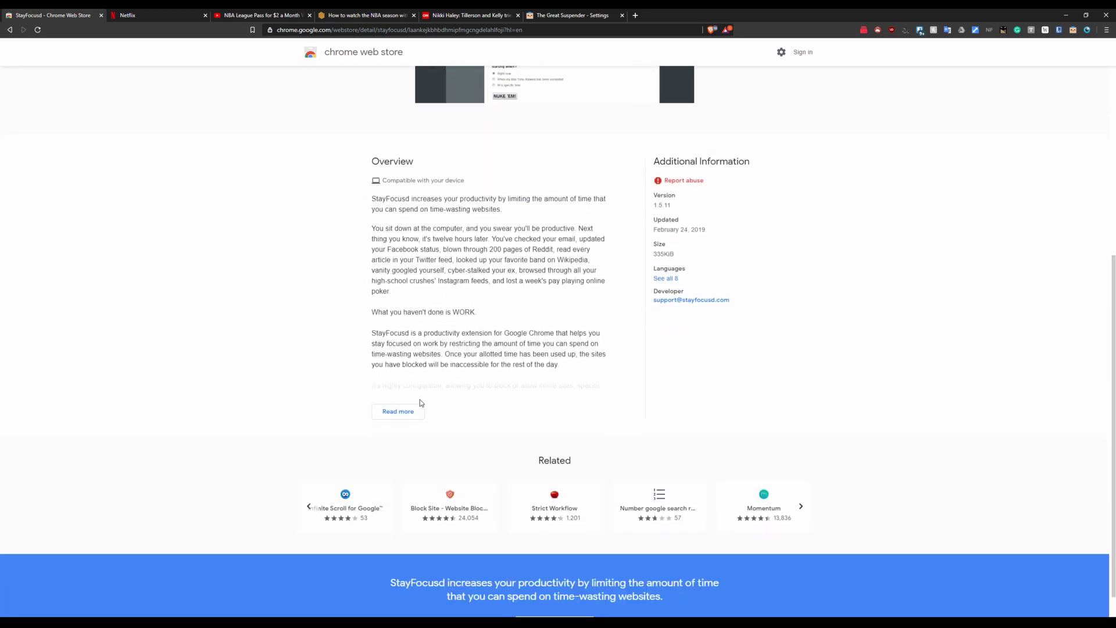
left_click(411, 406)
scroll(410, 406, "down", 1)
scroll(422, 316, "up", 7)
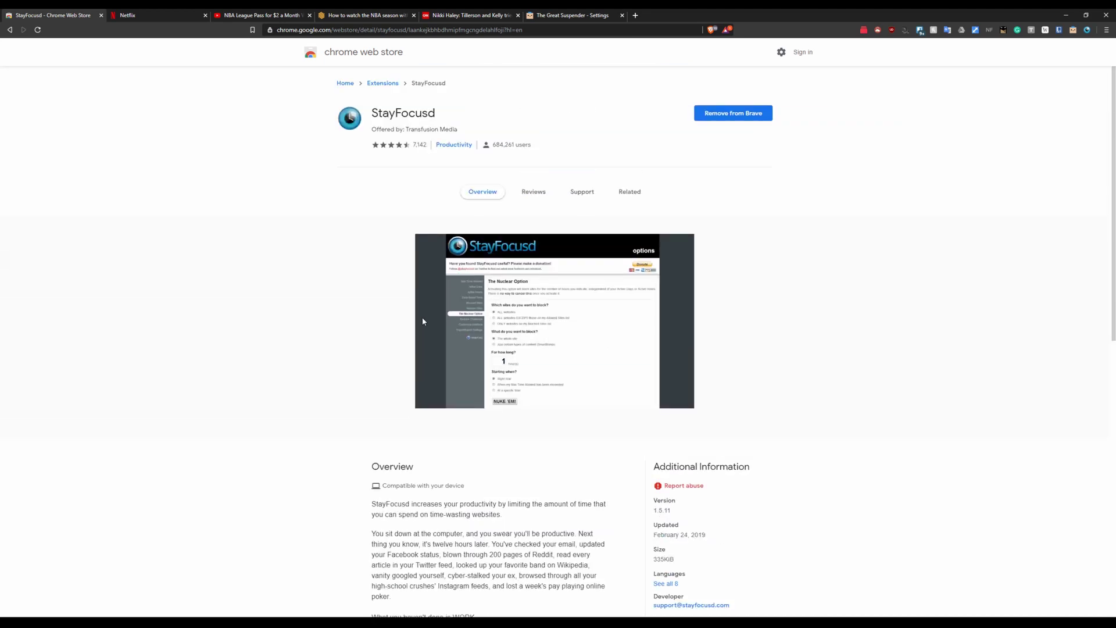
left_click(1087, 30)
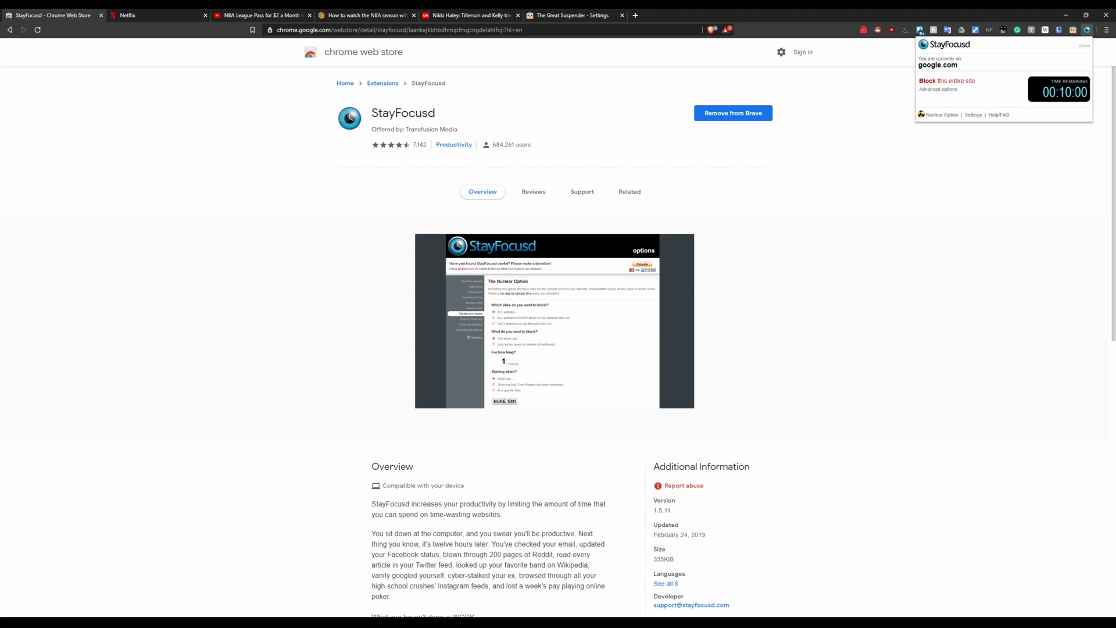
left_click(942, 114)
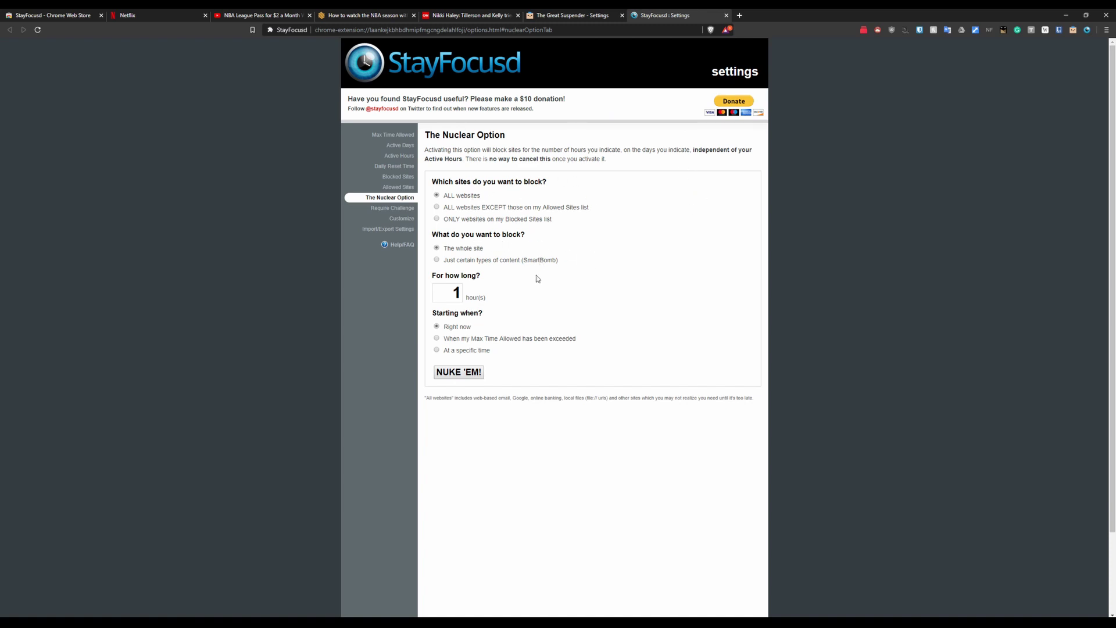
Browse StayFocusd settings from Allowed Sites through Active Hours to Max Time Allowed.
left_click(395, 187)
left_click(398, 177)
left_click(401, 166)
left_click(406, 156)
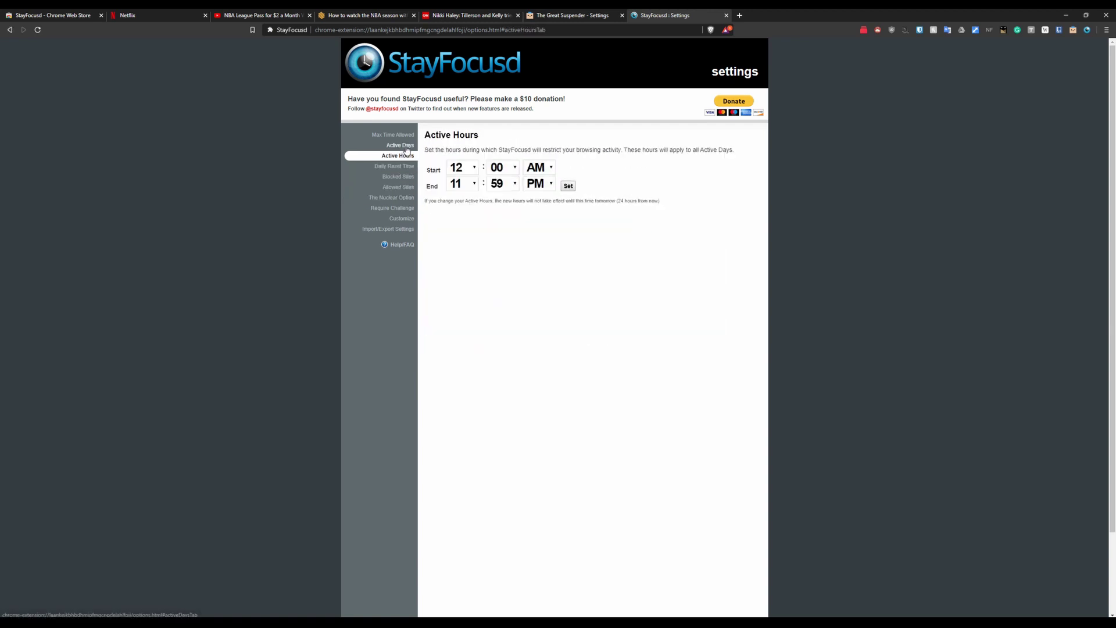
left_click(406, 146)
left_click(401, 135)
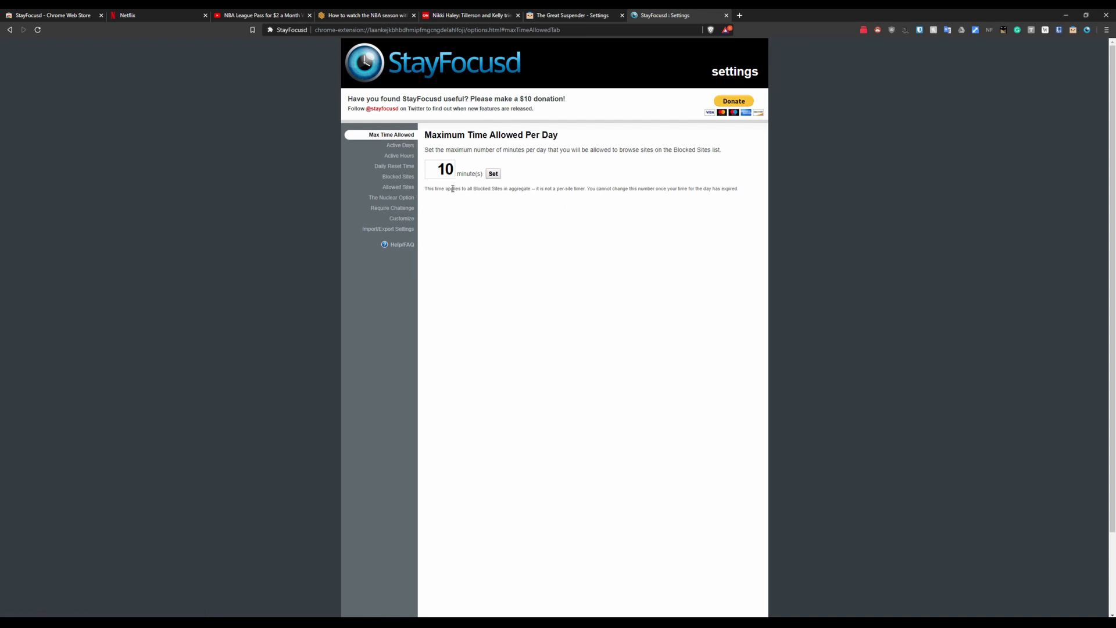
Return to the StayFocusd store tab and scroll its page.
left_click(70, 15)
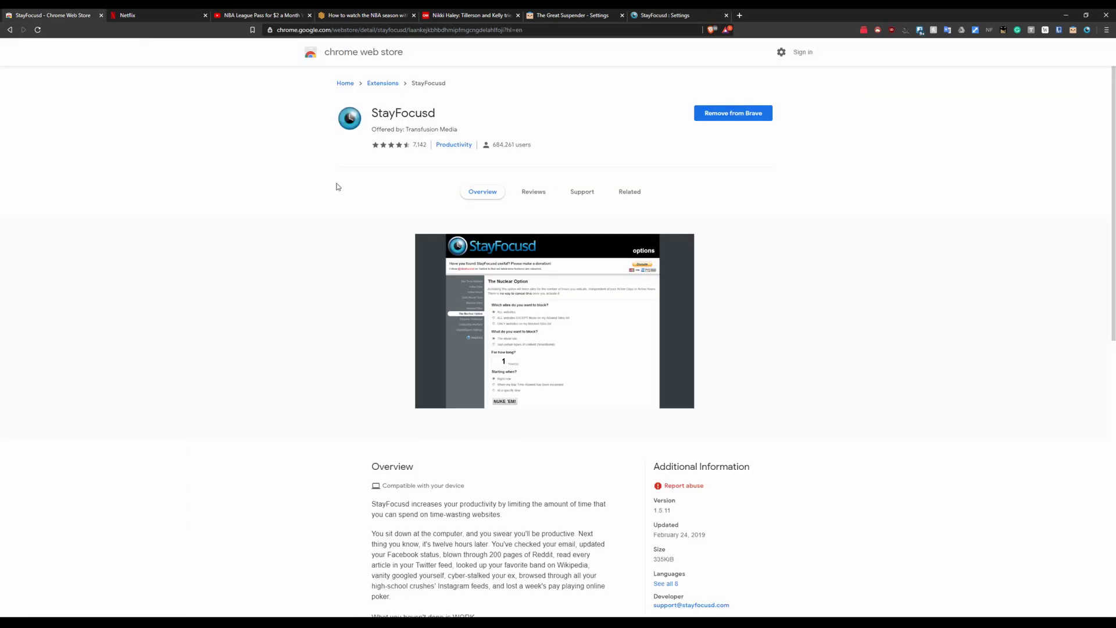
scroll(579, 230, "down", 1)
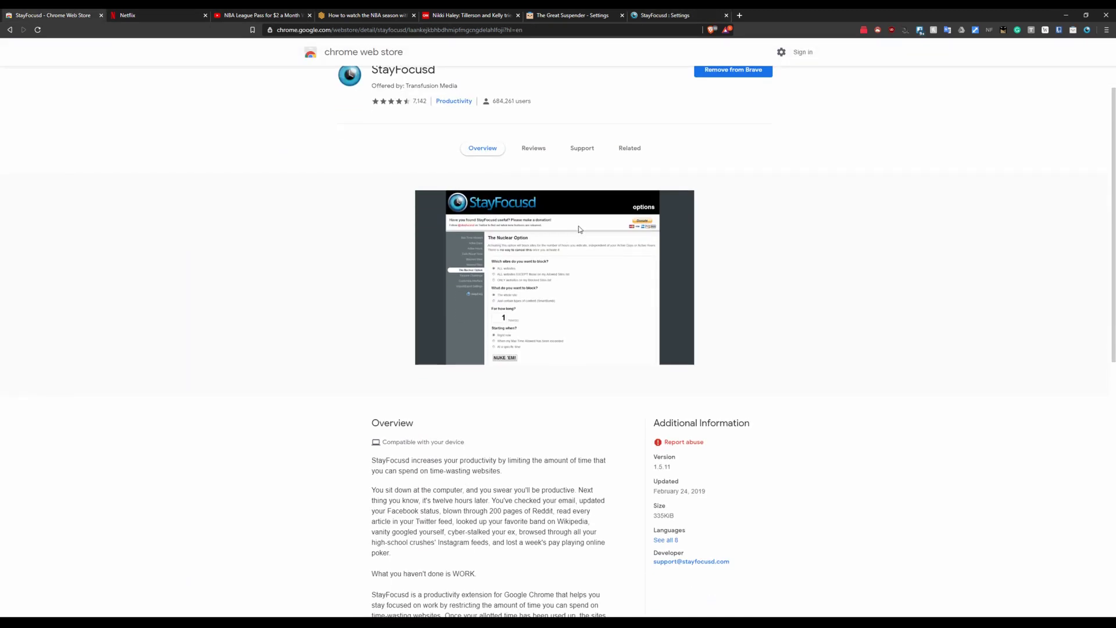
scroll(520, 229, "up", 1)
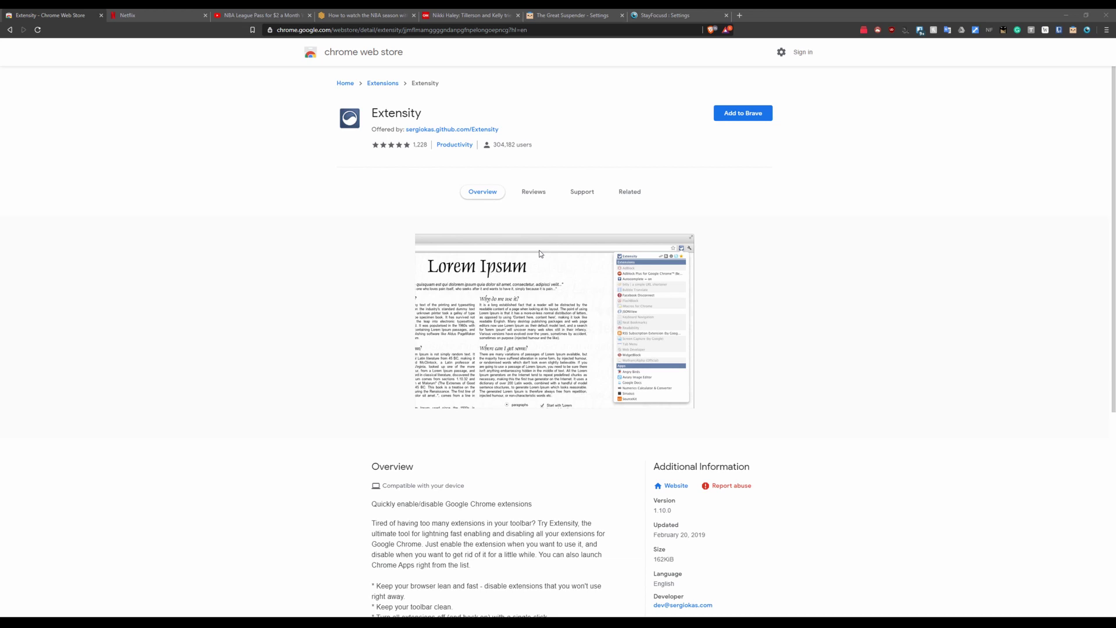
Add Extensity to Brave from its store listing and dismiss the added notice.
left_click(844, 199)
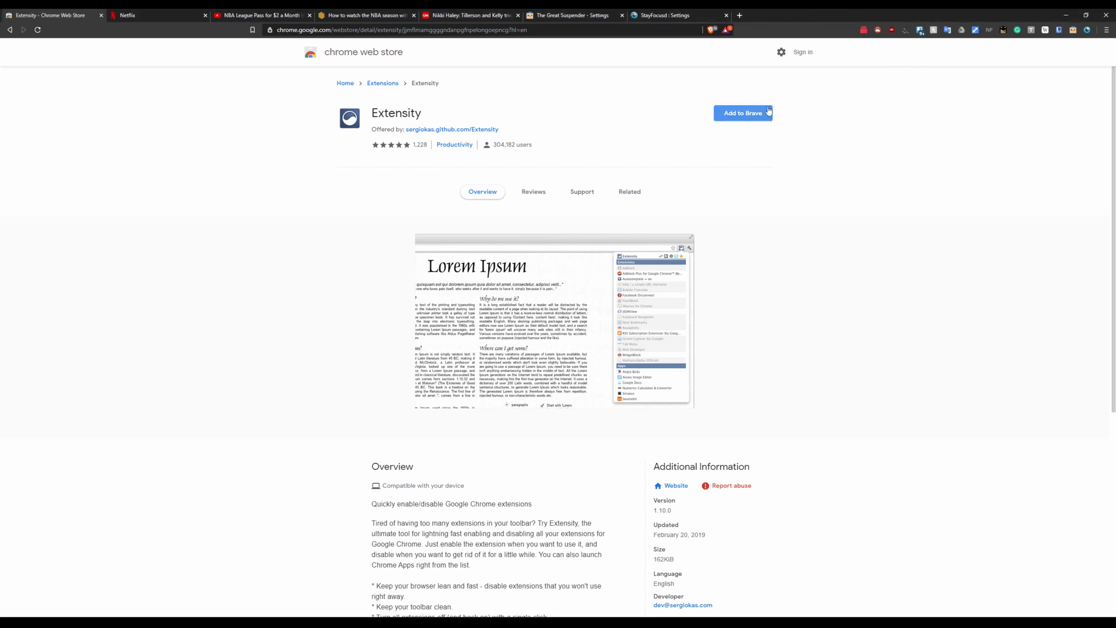
left_click(750, 110)
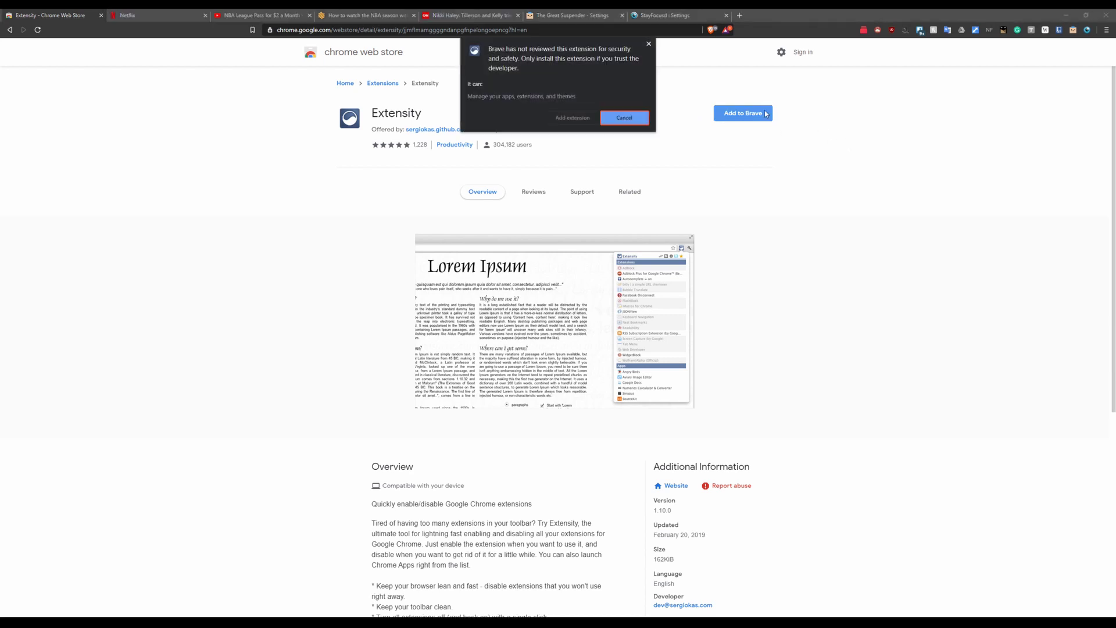
left_click(581, 121)
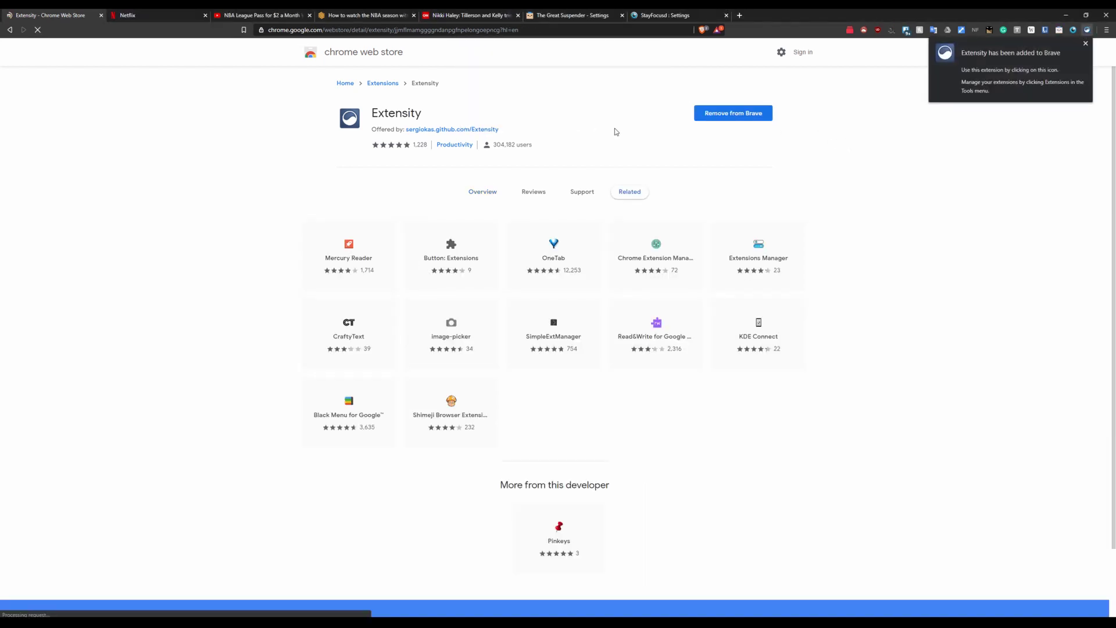
left_click(951, 144)
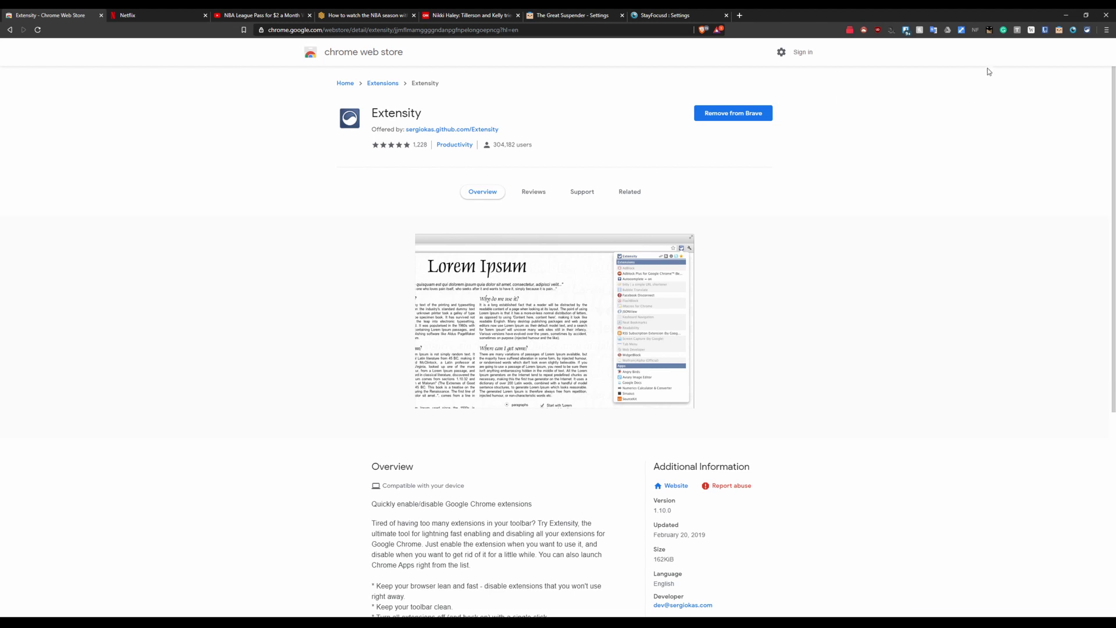
In Extensity, toggle Cite This For Me, Bitwarden, Application Launcher and Dark Night Mode, leaving them enabled.
left_click(1088, 33)
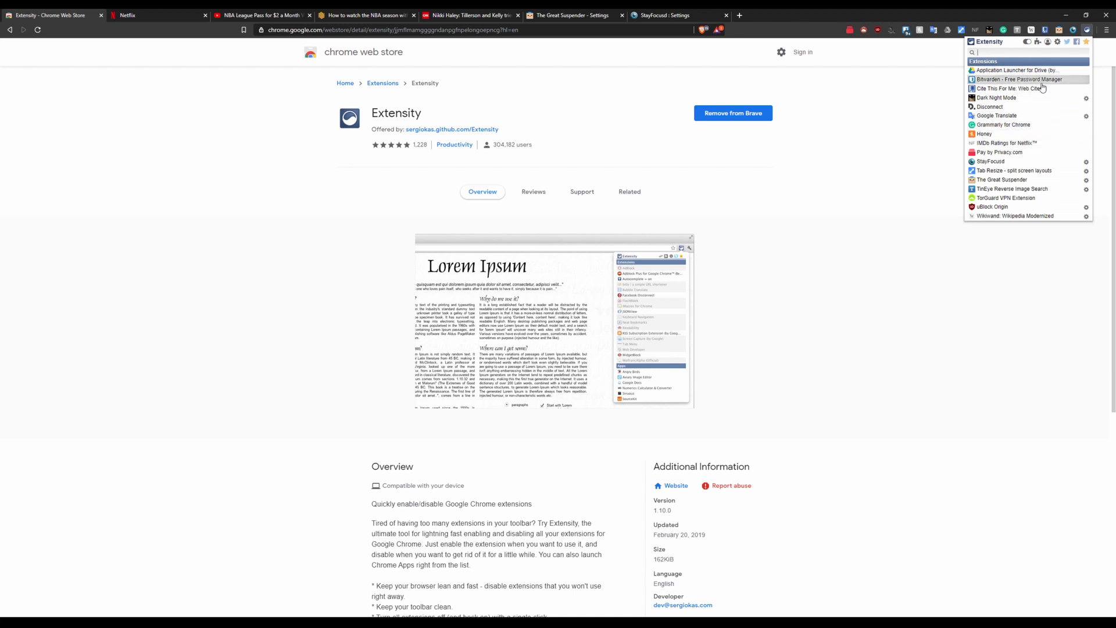
left_click(1067, 91)
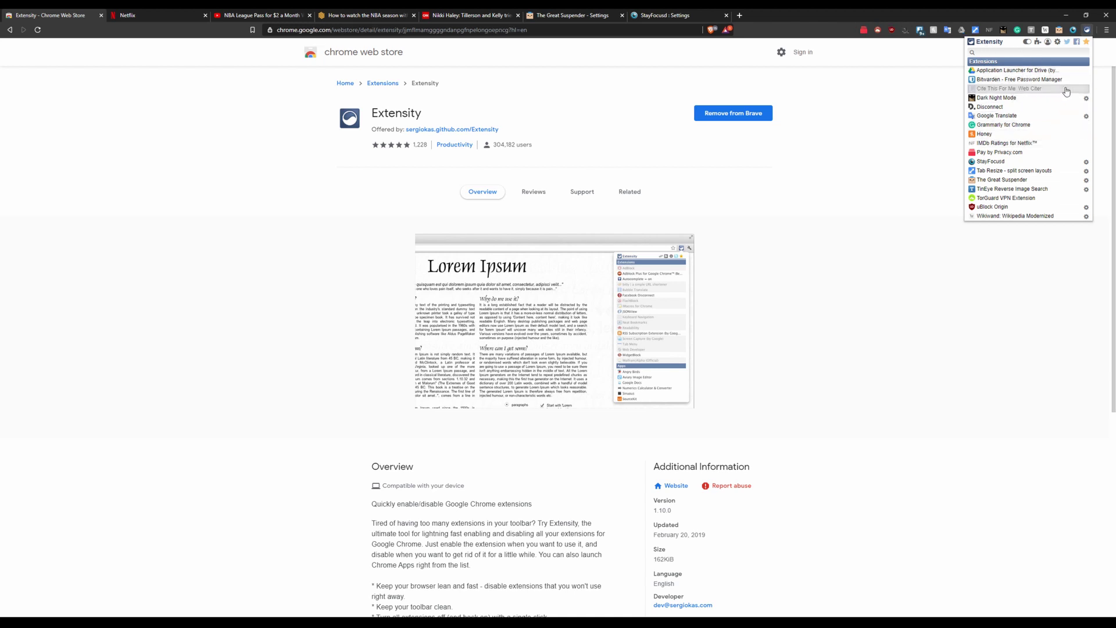
left_click(1077, 84)
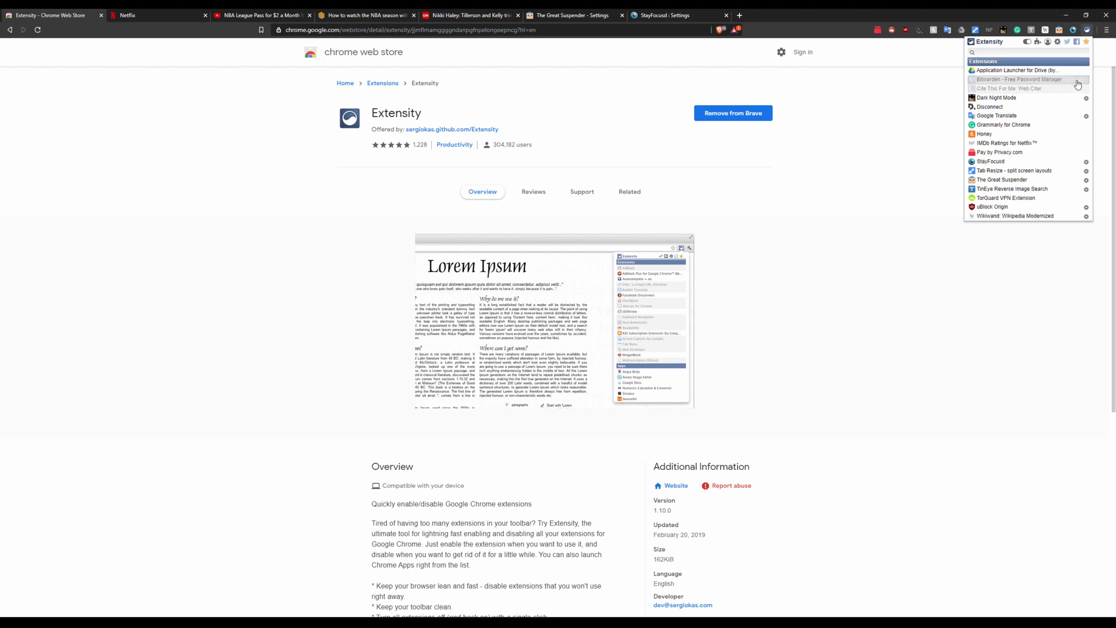
left_click(1077, 81)
left_click(1070, 89)
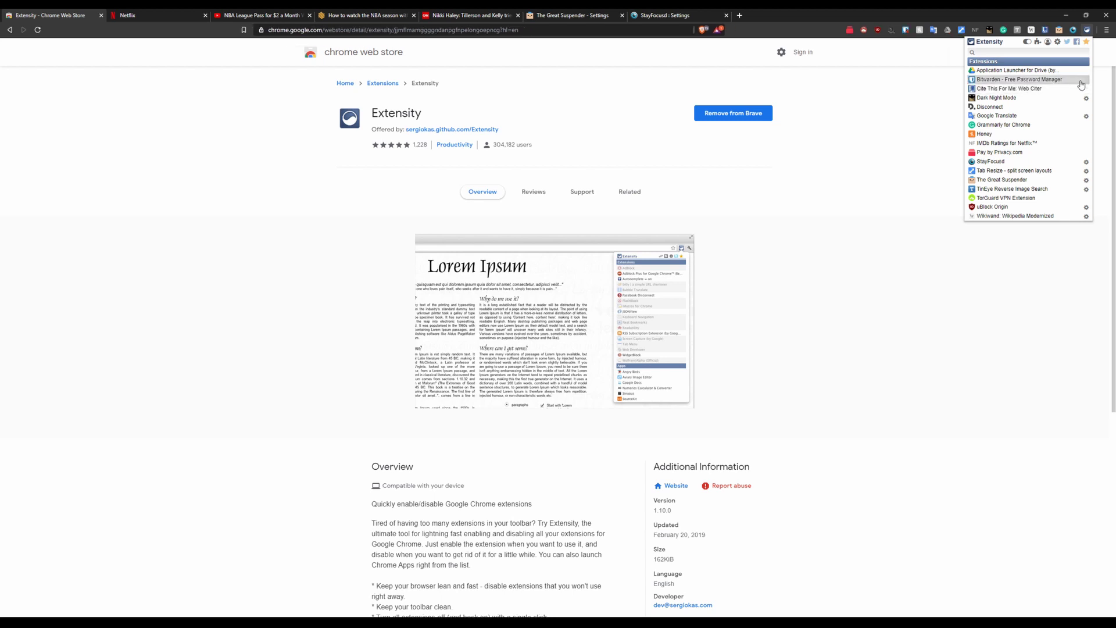
left_click(1080, 81)
left_click(1080, 71)
left_click(1072, 89)
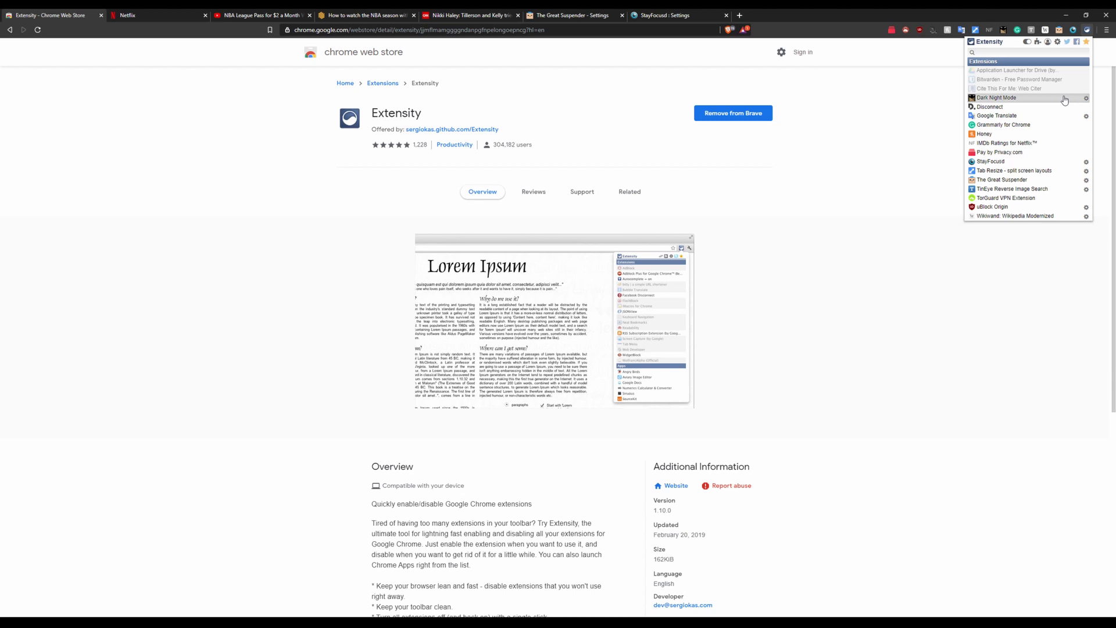
left_click(1068, 98)
left_click(1068, 98)
left_click(1070, 89)
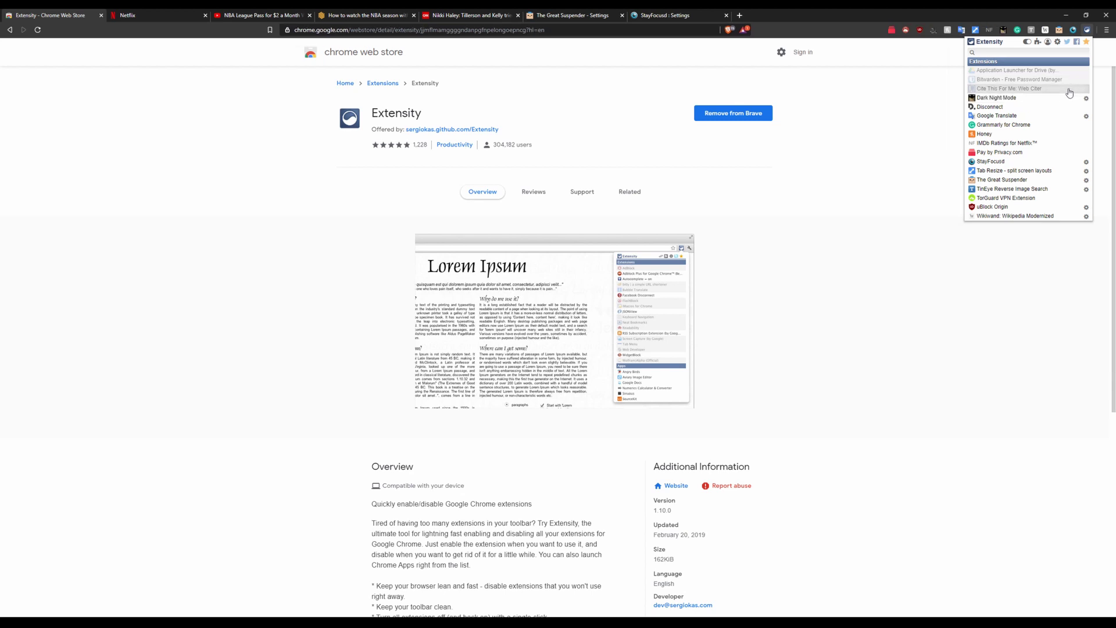
left_click(1073, 81)
left_click(1076, 71)
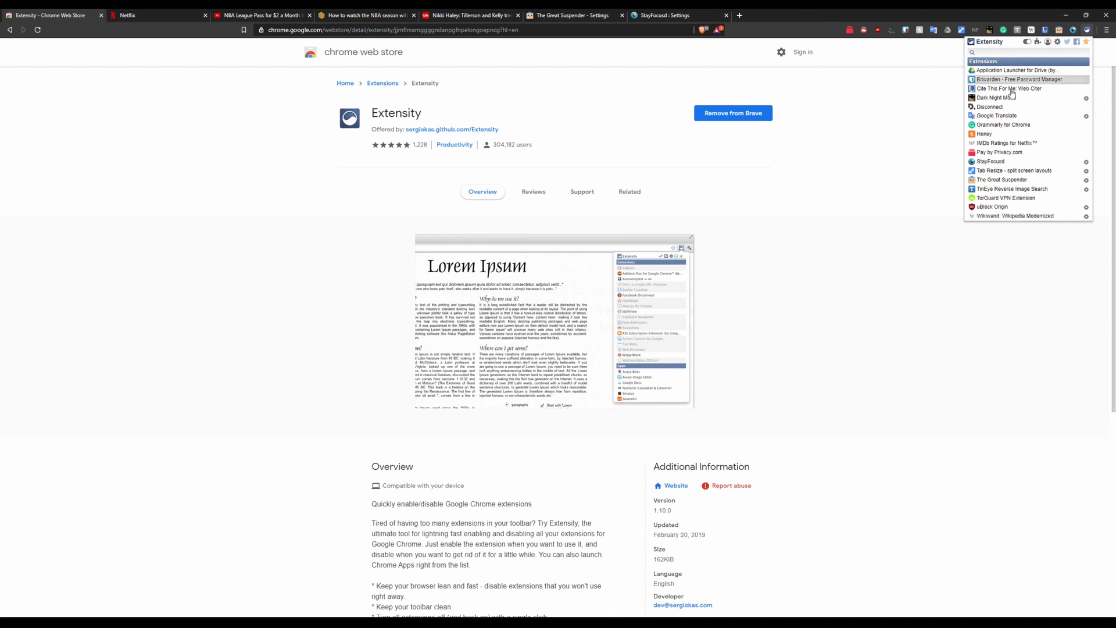
Disable Honey, Grammarly for Chrome and Google Translate, then go back to Bitwarden's store page.
left_click(1028, 135)
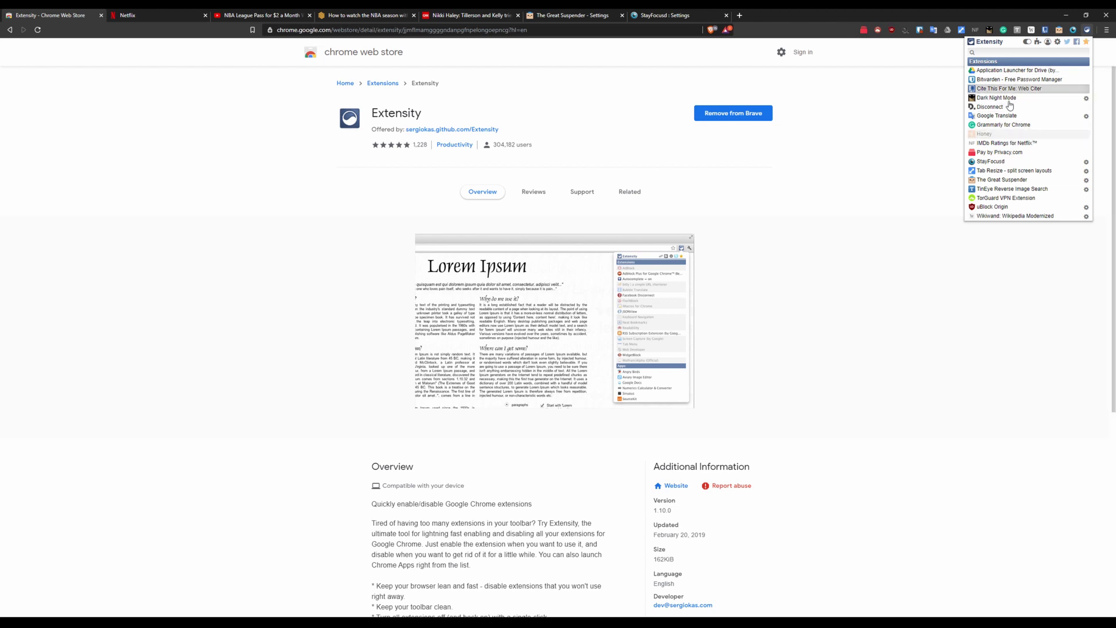
left_click(1057, 125)
left_click(1054, 117)
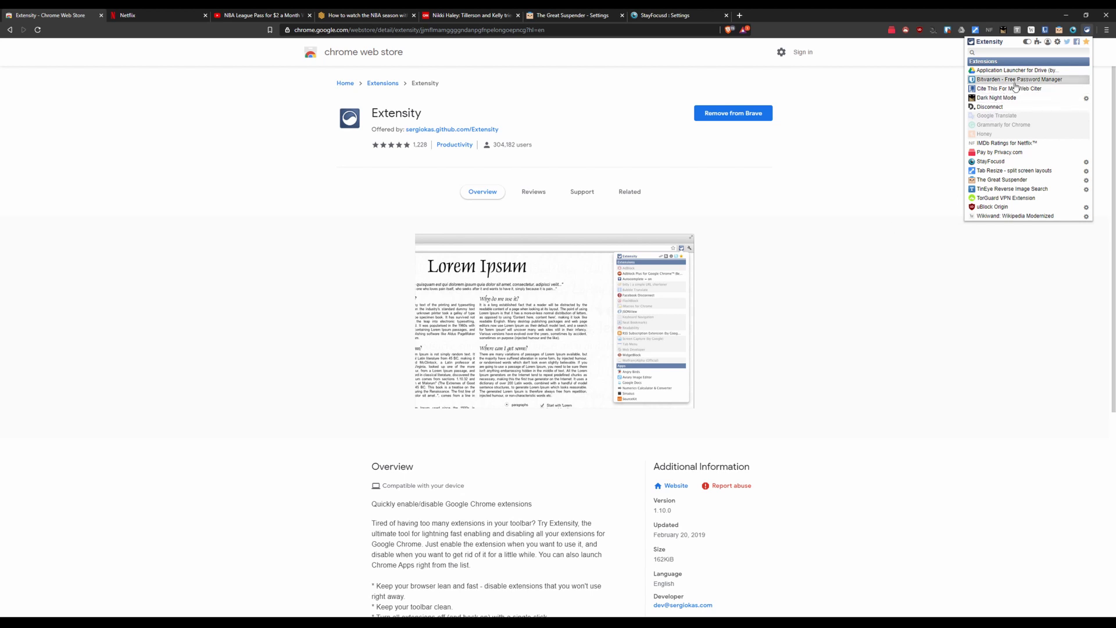
left_click(970, 274)
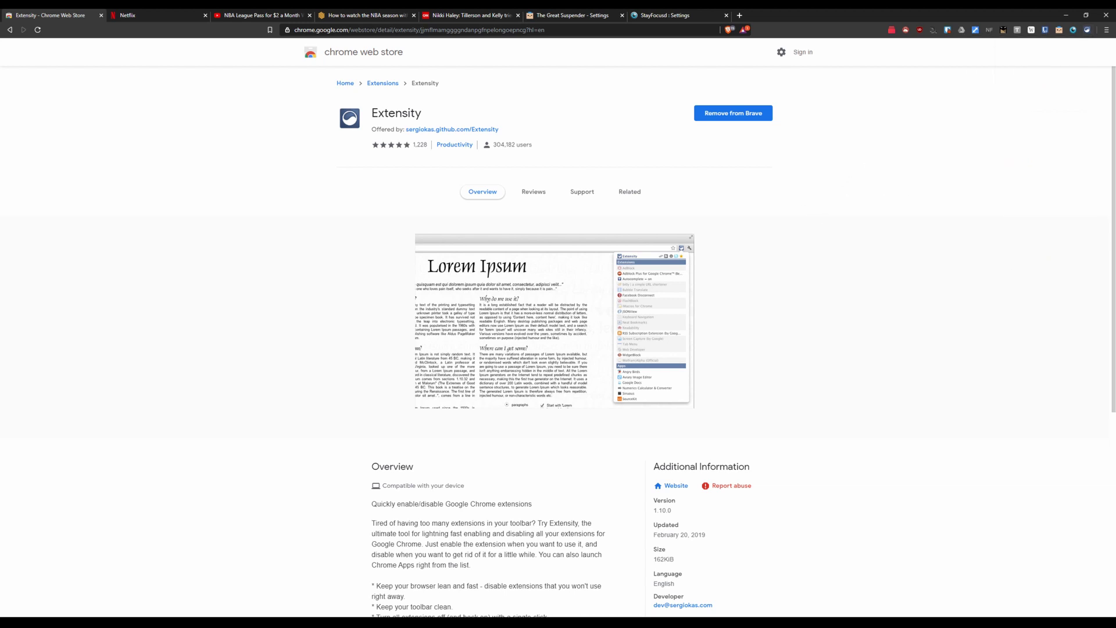
key("alt+Left")
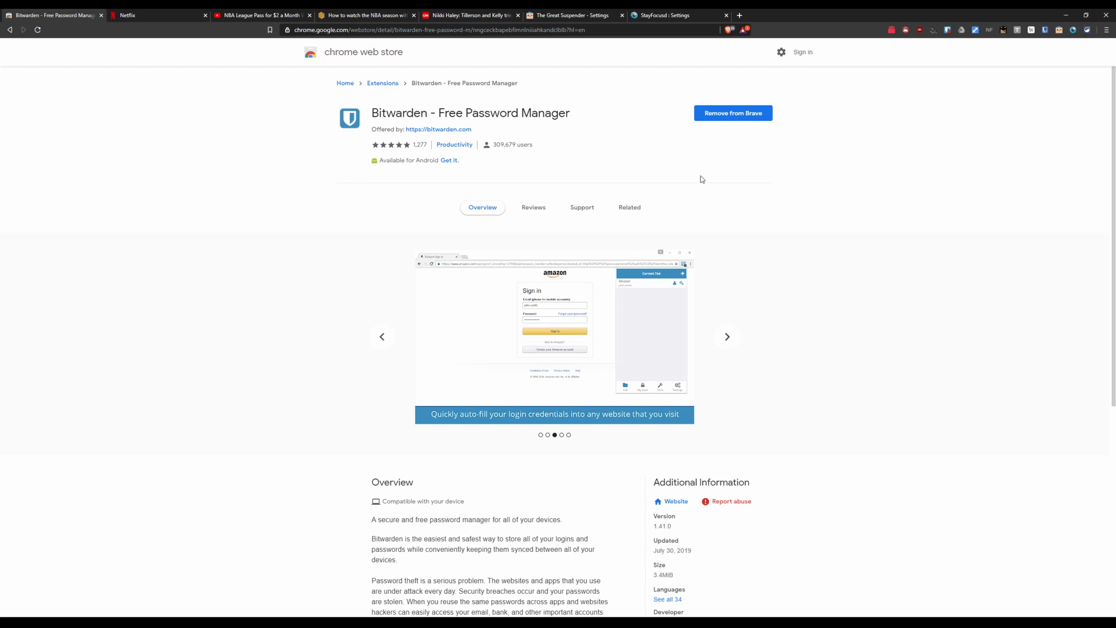
left_click(382, 337)
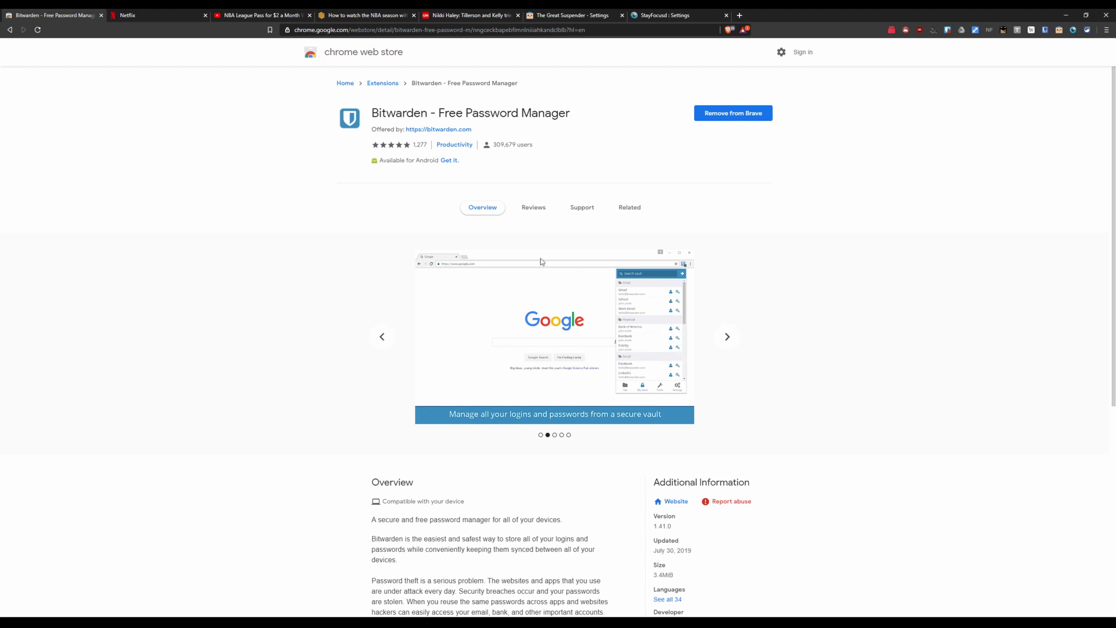
right_click(736, 300)
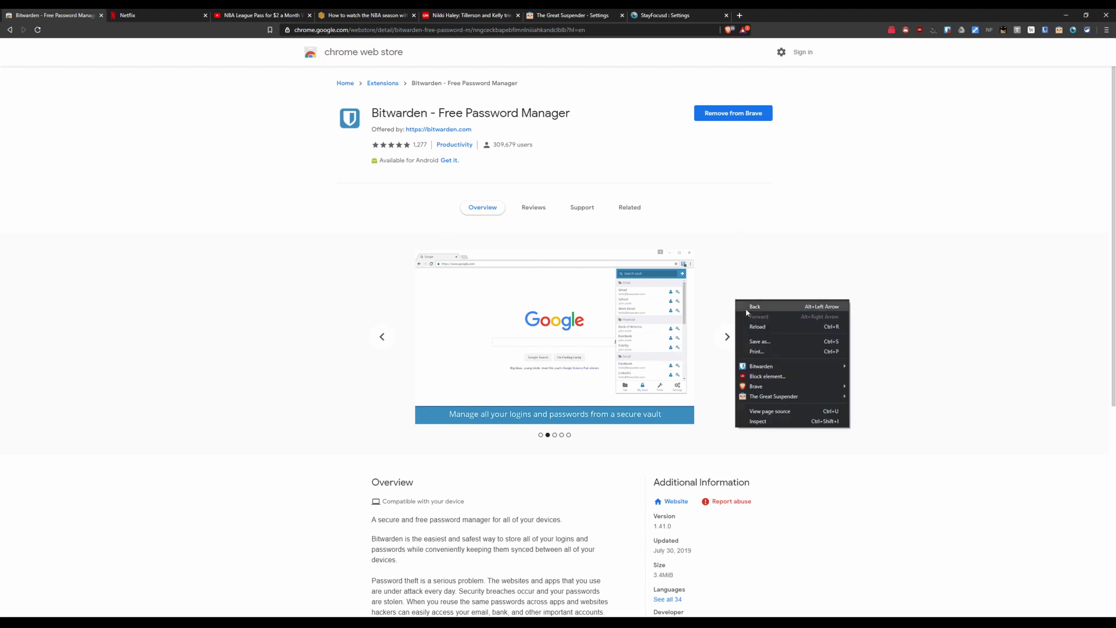
mouse_move(783, 369)
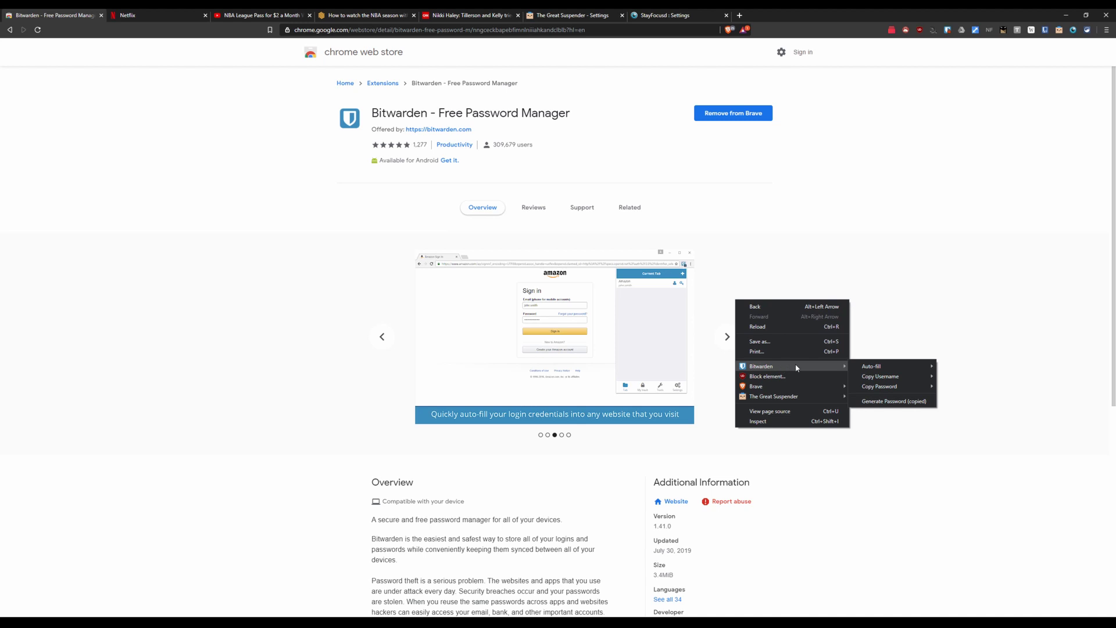
mouse_move(901, 367)
left_click(942, 314)
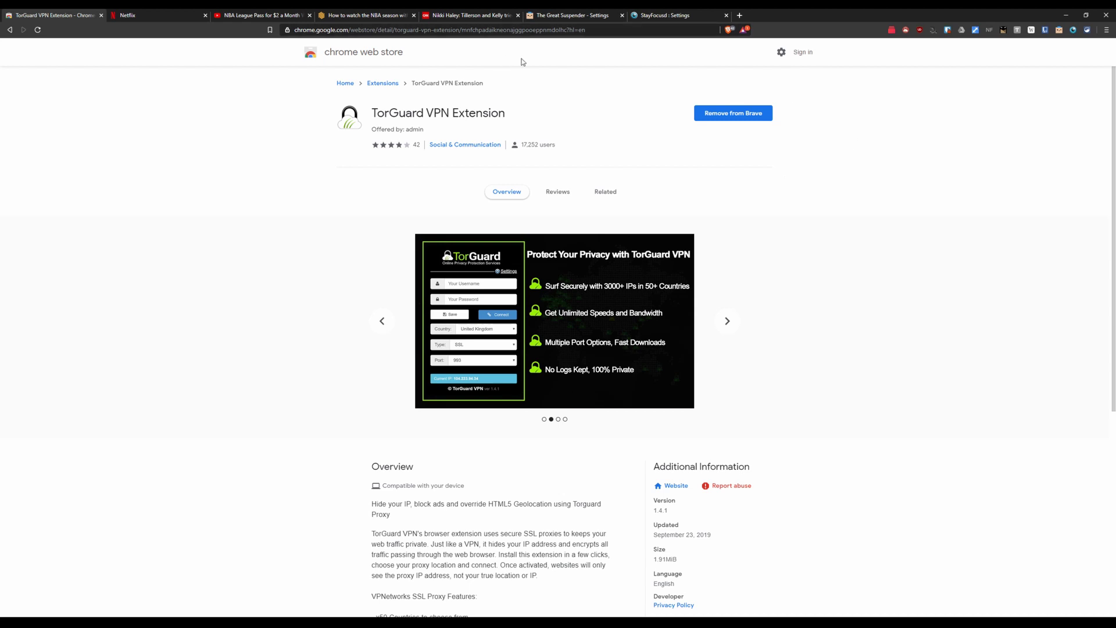
left_click_drag(515, 121, 351, 114)
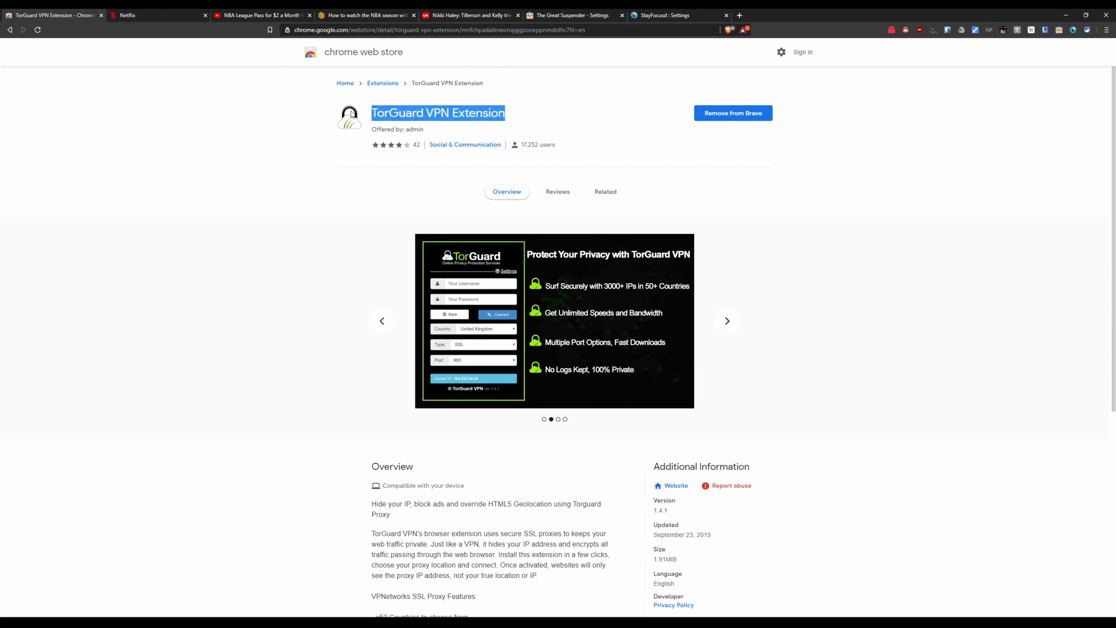
left_click(505, 114)
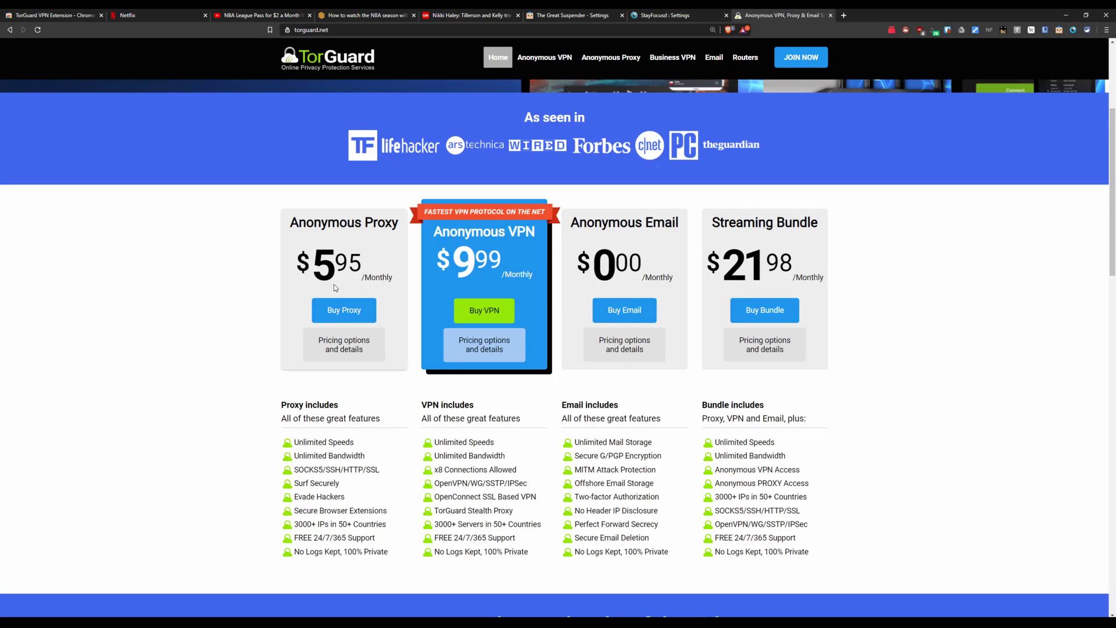
Scroll TorGuard's pricing plans, then return to the TorGuard VPN Extension store tab.
scroll(337, 284, "down", 1)
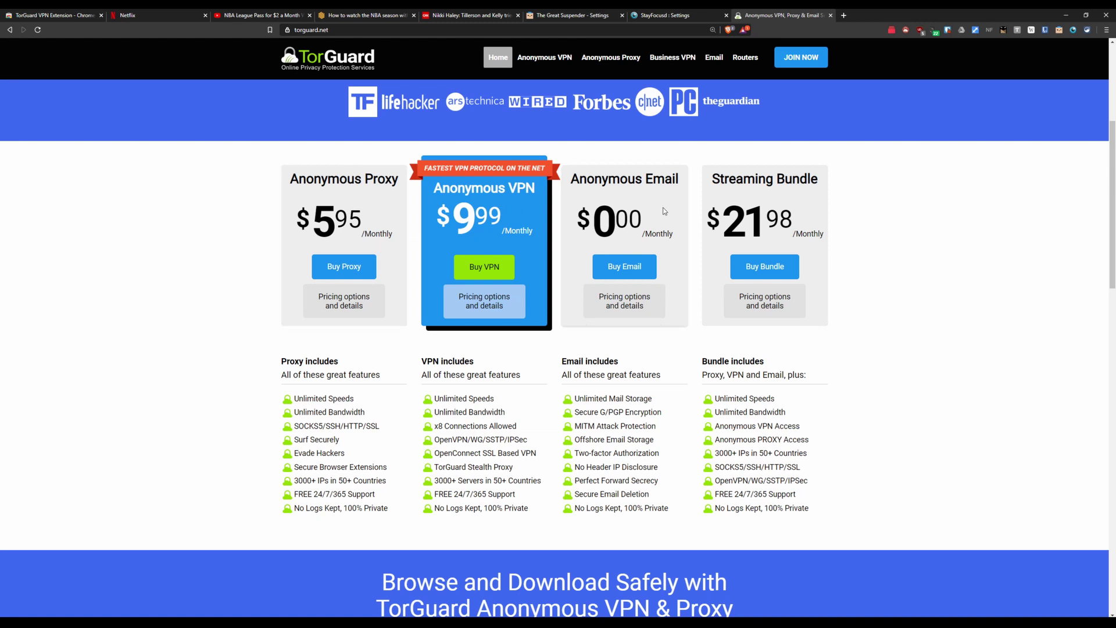
left_click(56, 15)
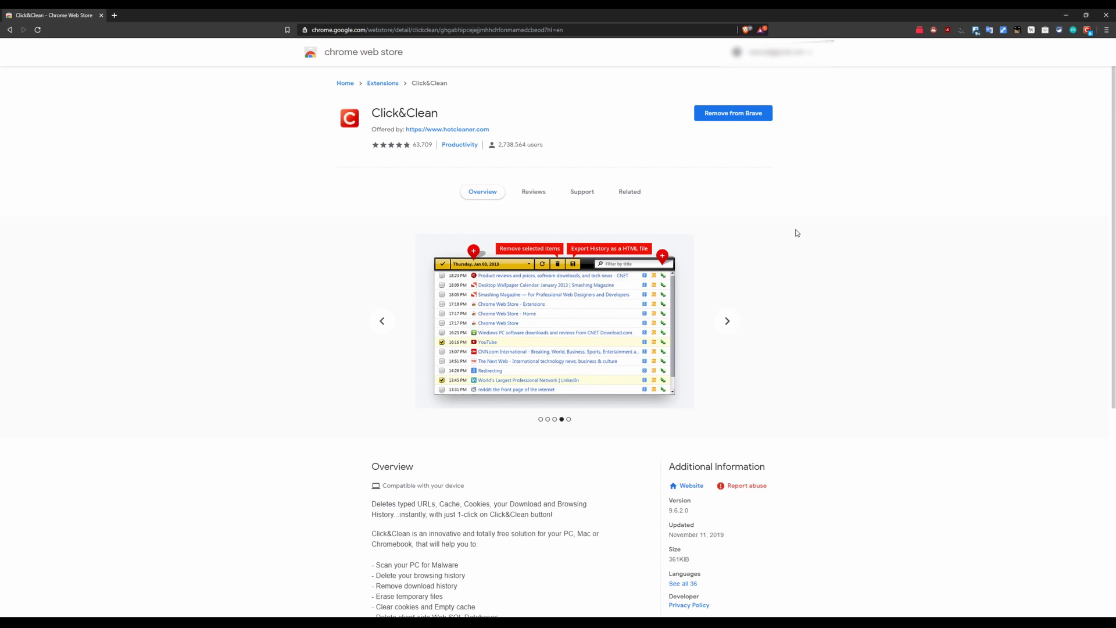
Show the first Click&Clean screenshot, scroll the listing, and open the Click&Clean panel.
left_click(542, 420)
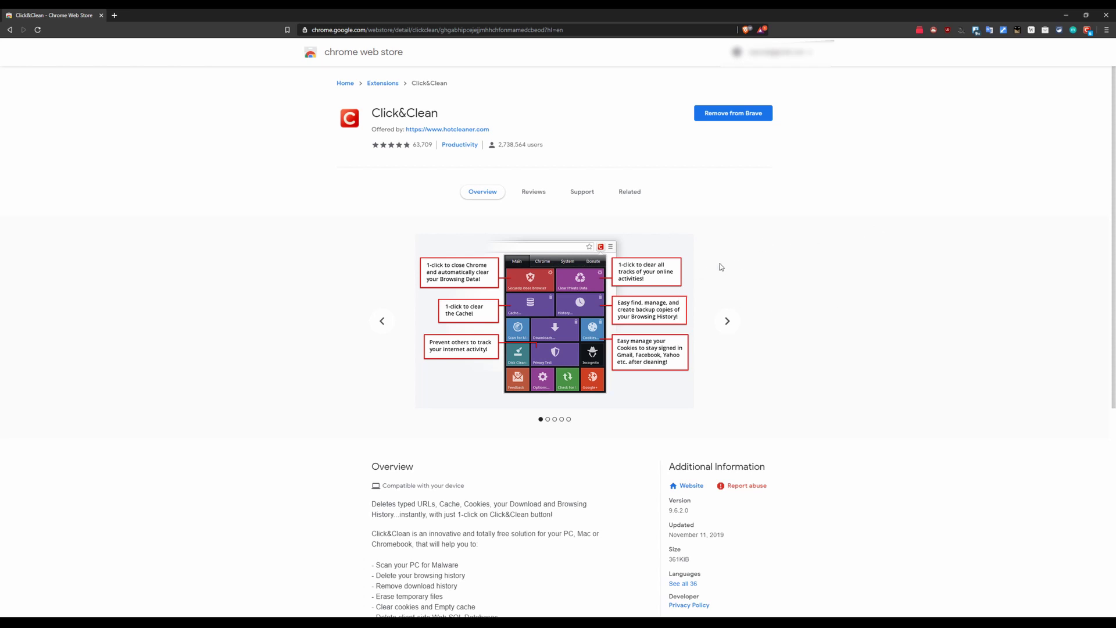
scroll(732, 233, "down", 1)
scroll(491, 154, "up", 1)
scroll(590, 281, "down", 3)
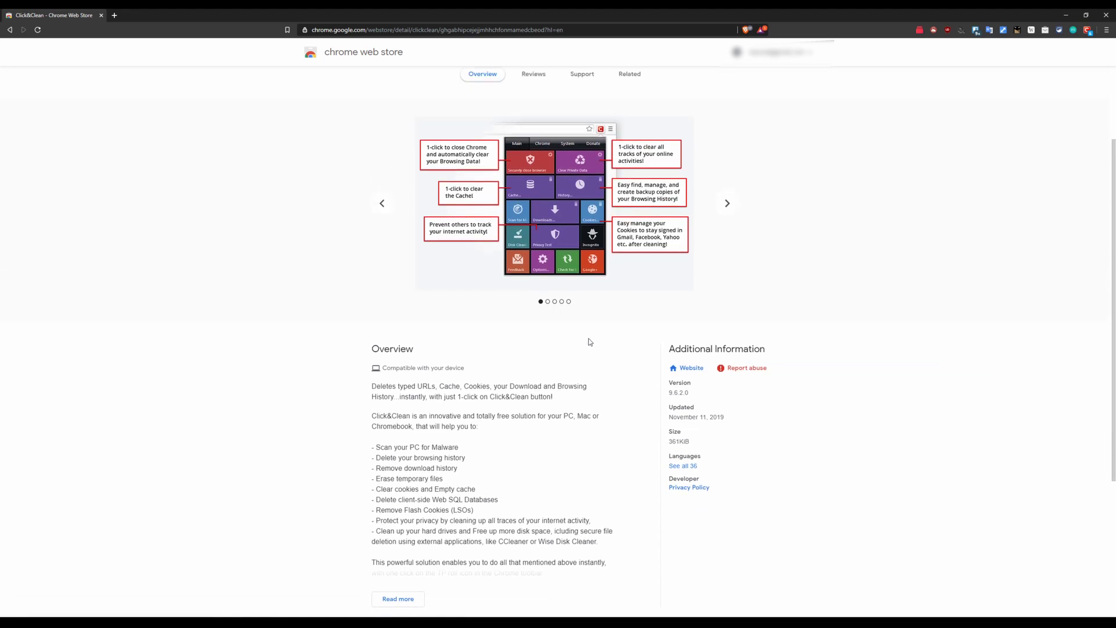
scroll(590, 342, "up", 3)
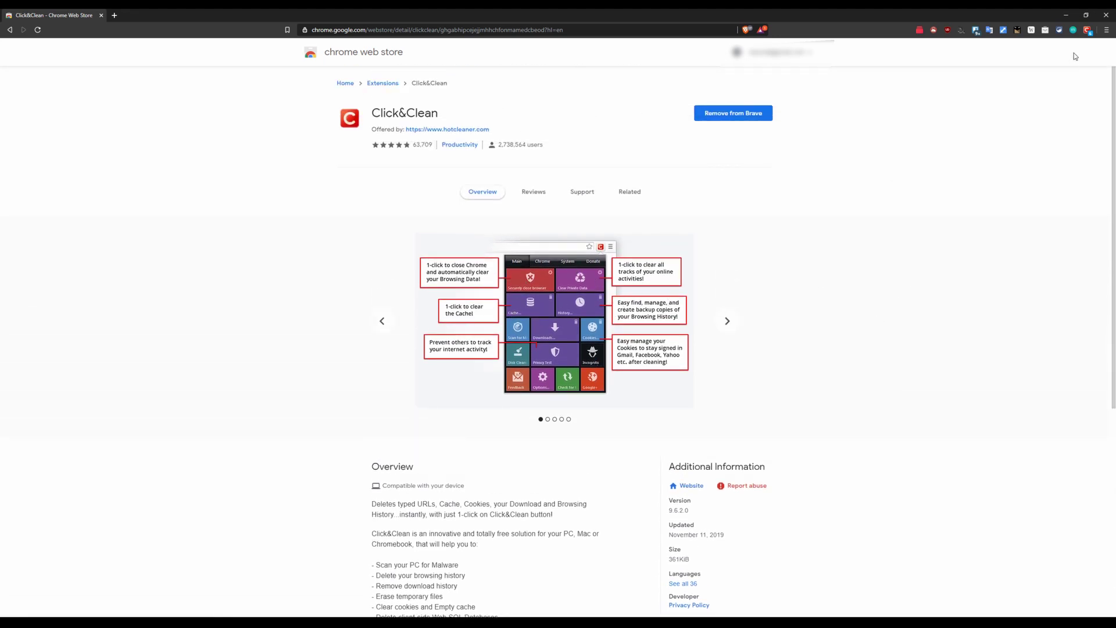
left_click(1087, 29)
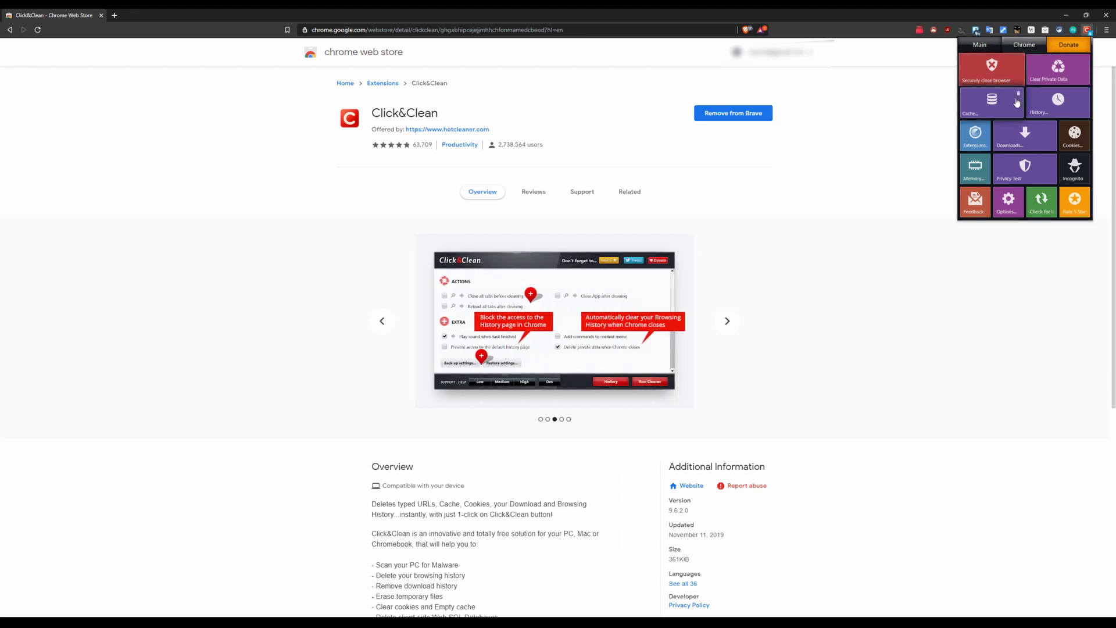
Open Click&Clean's Cache Viewer, then return to the Click&Clean store tab.
left_click(992, 98)
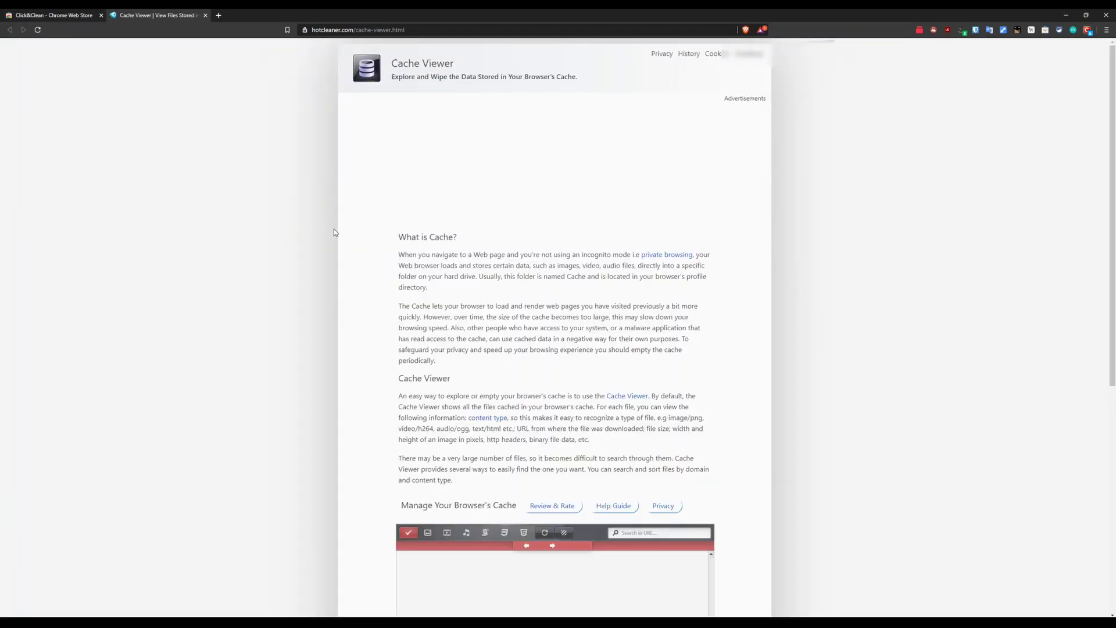
scroll(361, 235, "down", 3)
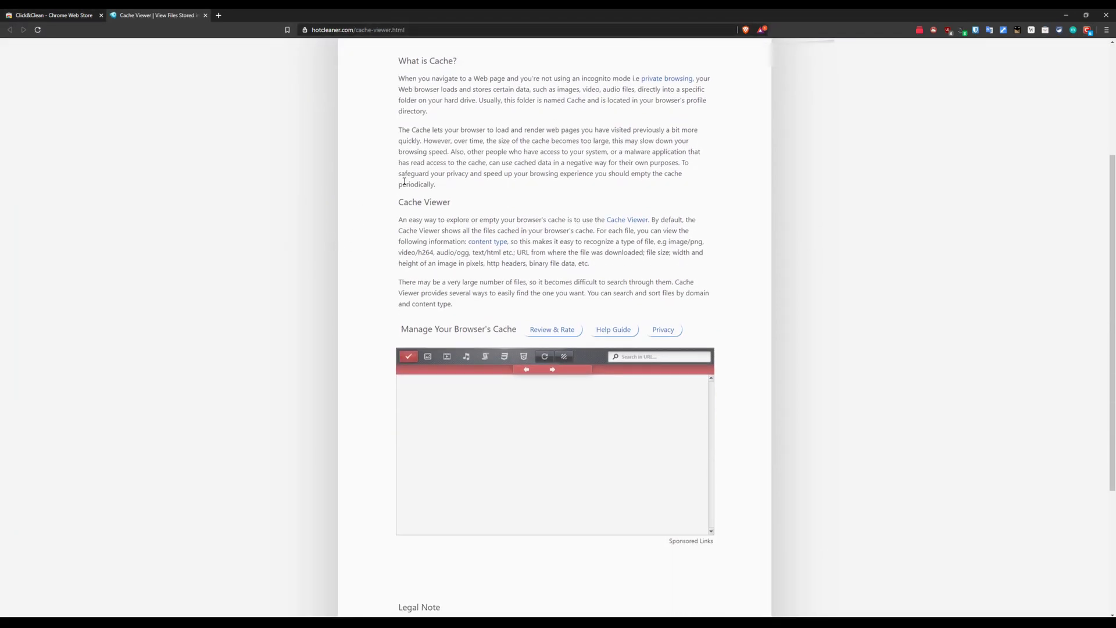
scroll(460, 229, "down", 4)
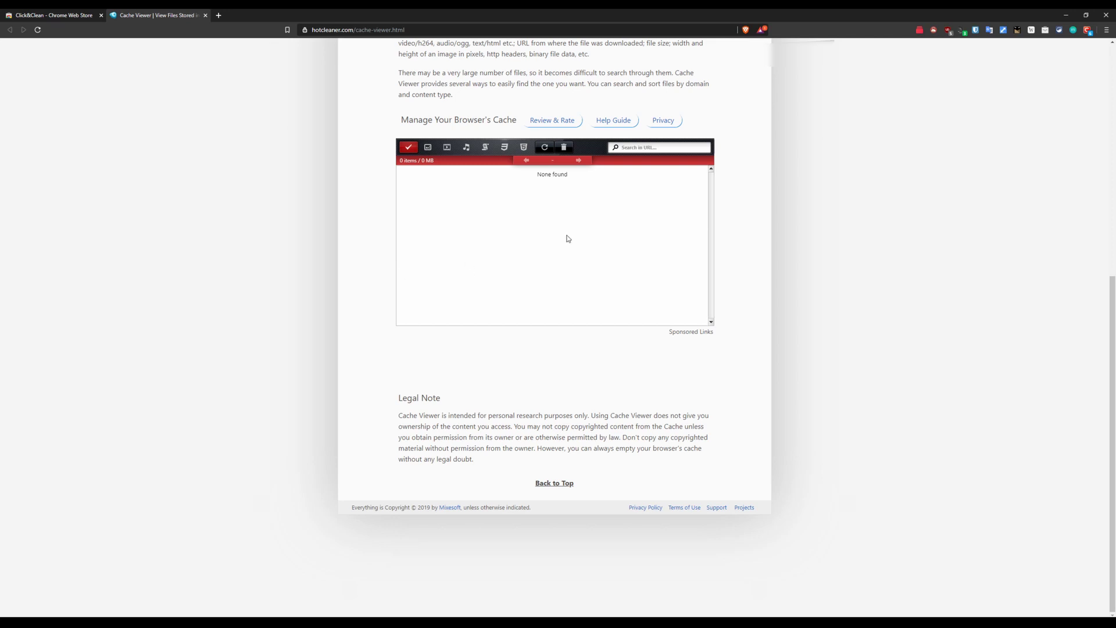
scroll(568, 239, "up", 1)
left_click(85, 19)
Open the Cookie Wiper from the Click&Clean panel, then return to the store tab.
left_click(1088, 30)
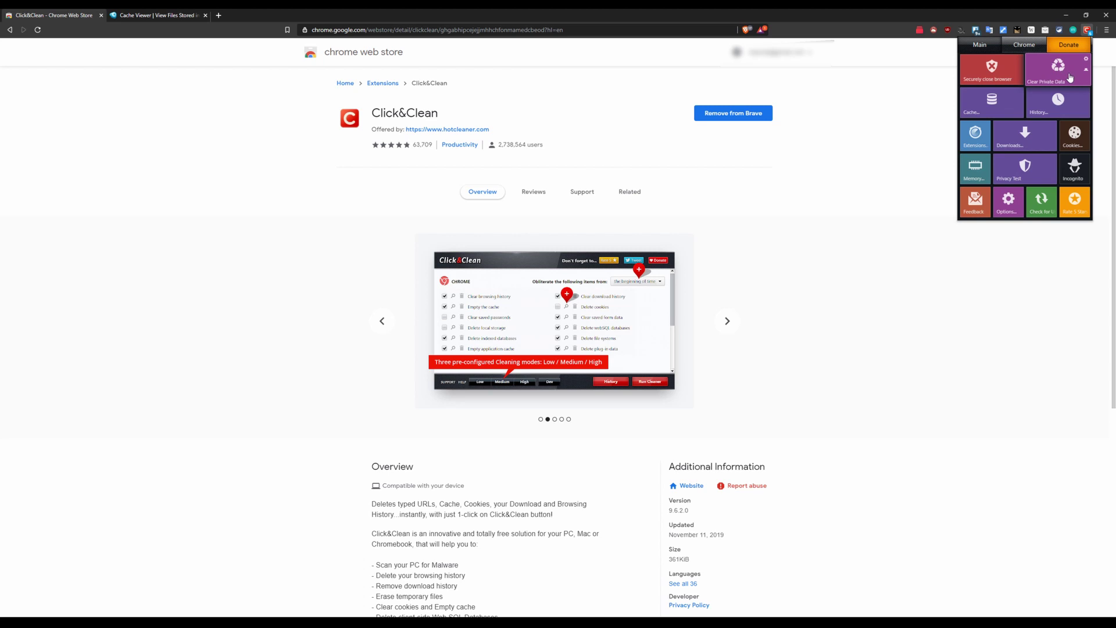
left_click(1075, 137)
scroll(455, 158, "down", 3)
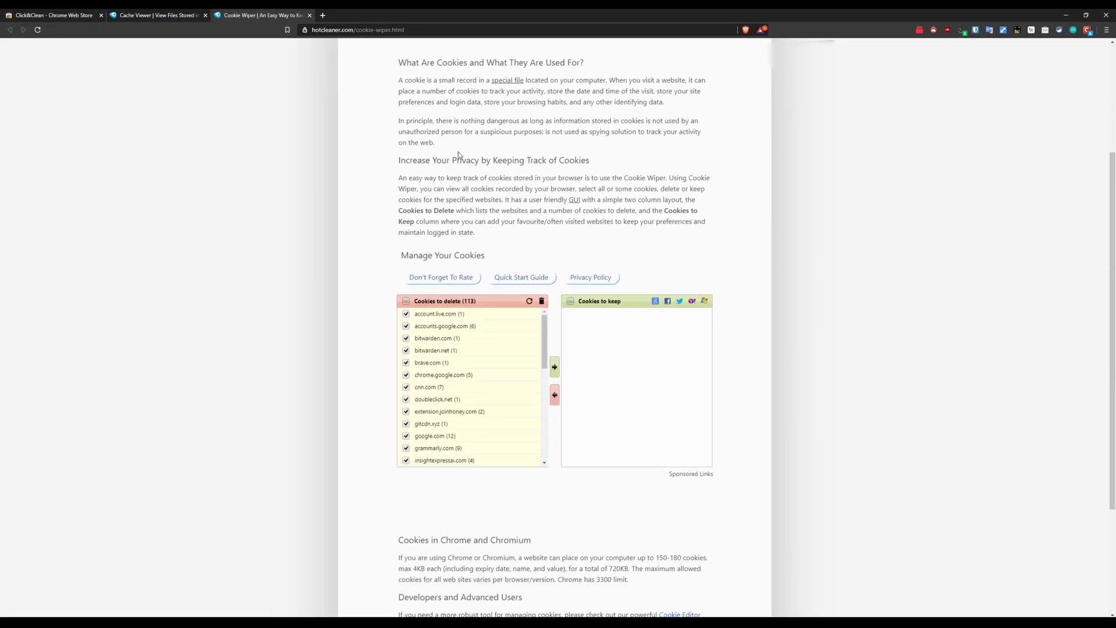
left_click(154, 15)
left_click(52, 15)
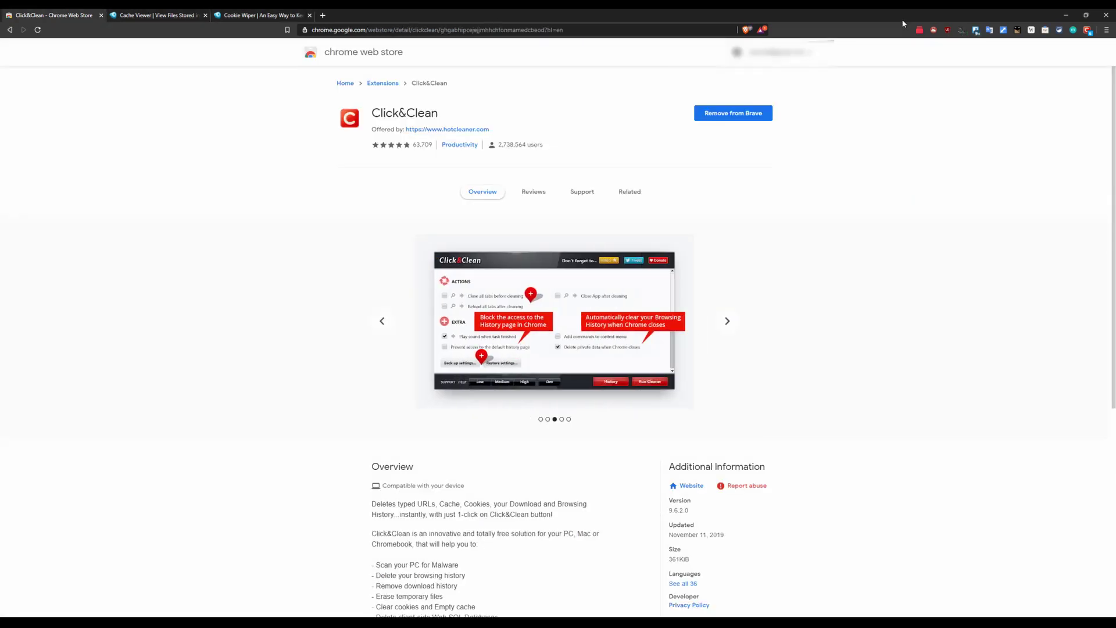
left_click(1086, 31)
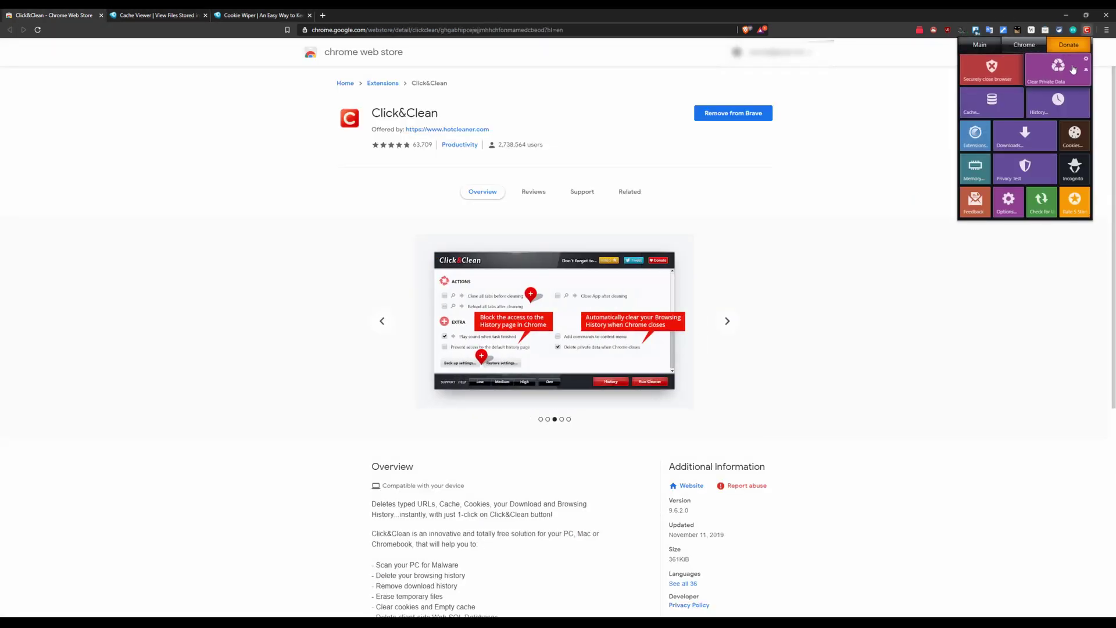
scroll(750, 249, "down", 2)
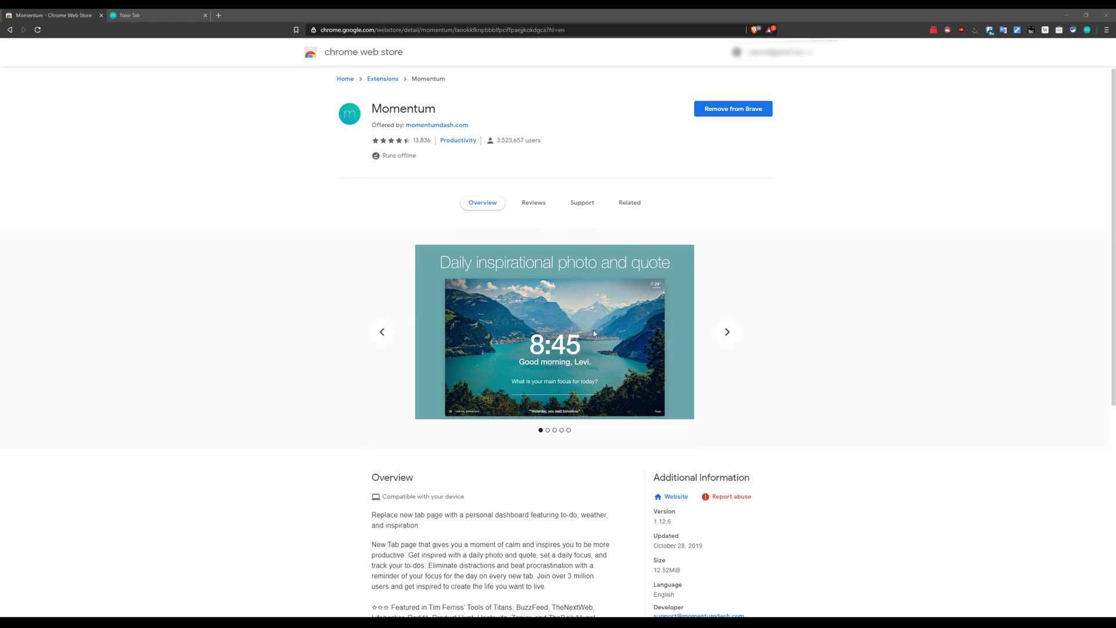
Flip through the Momentum screenshots forward and back to the first one.
scroll(715, 314, "down", 1)
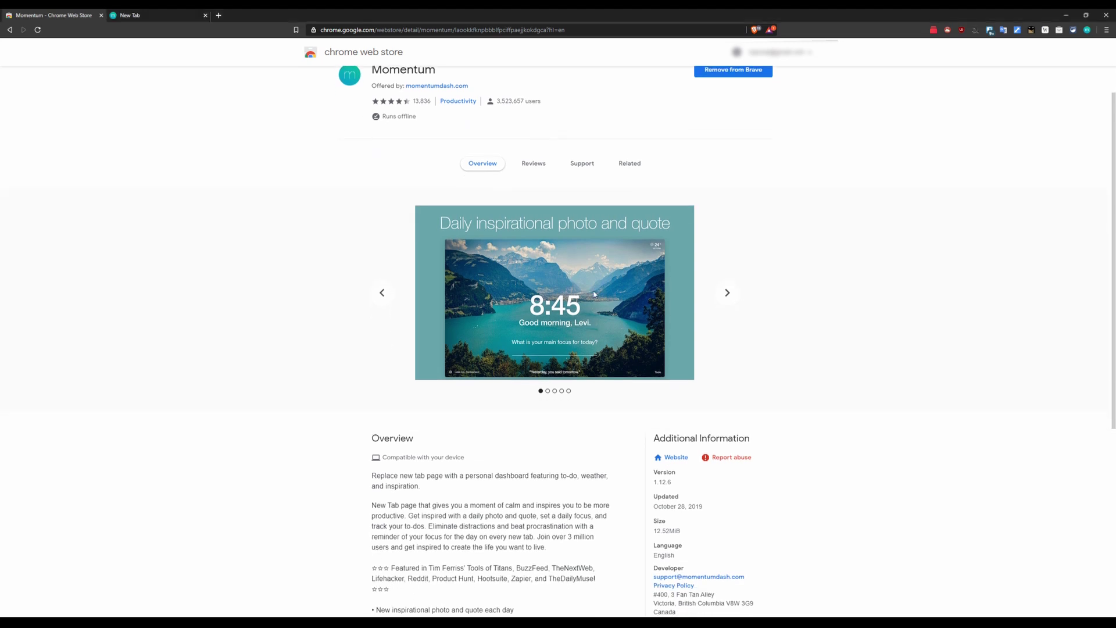
left_click(727, 293)
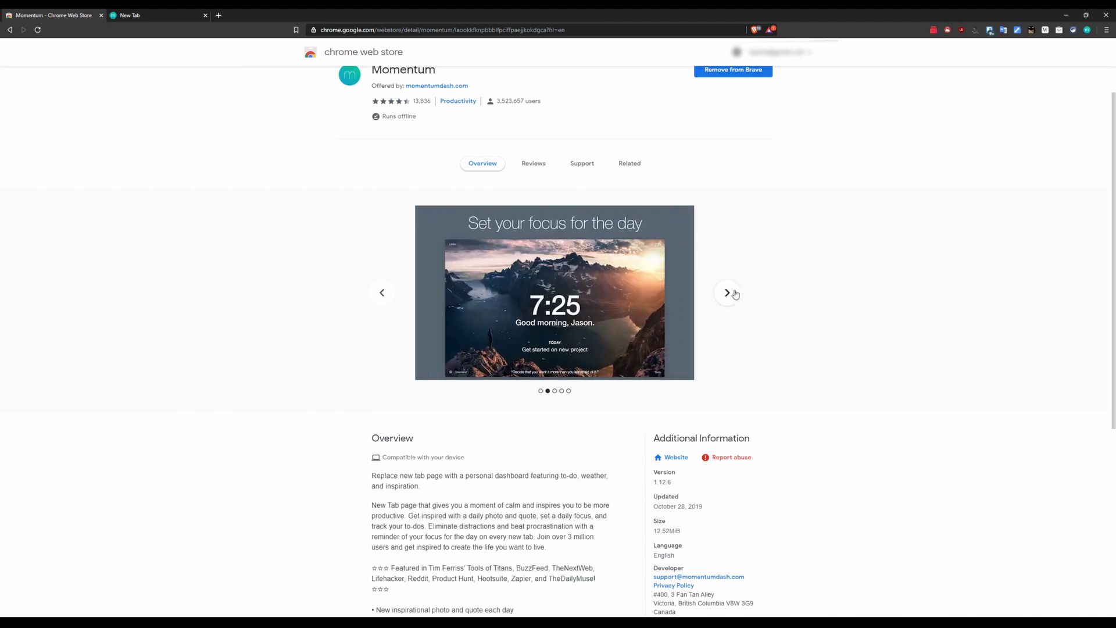
left_click(729, 293)
left_click(382, 293)
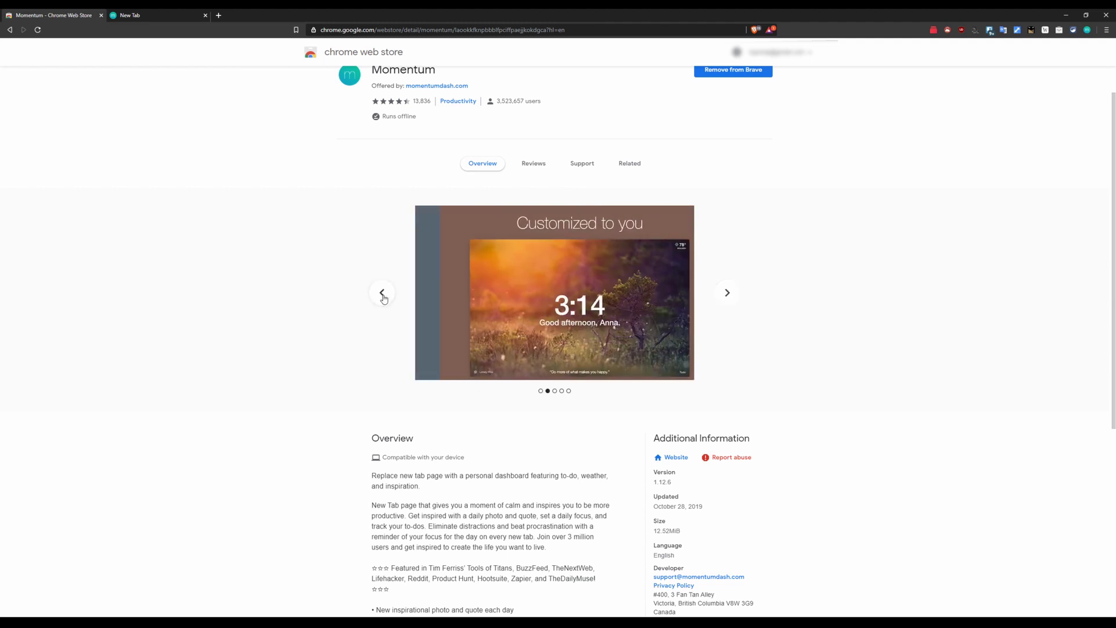
left_click(382, 294)
On the new tab, enter the user's name to finish Momentum's first-time setup.
left_click(175, 13)
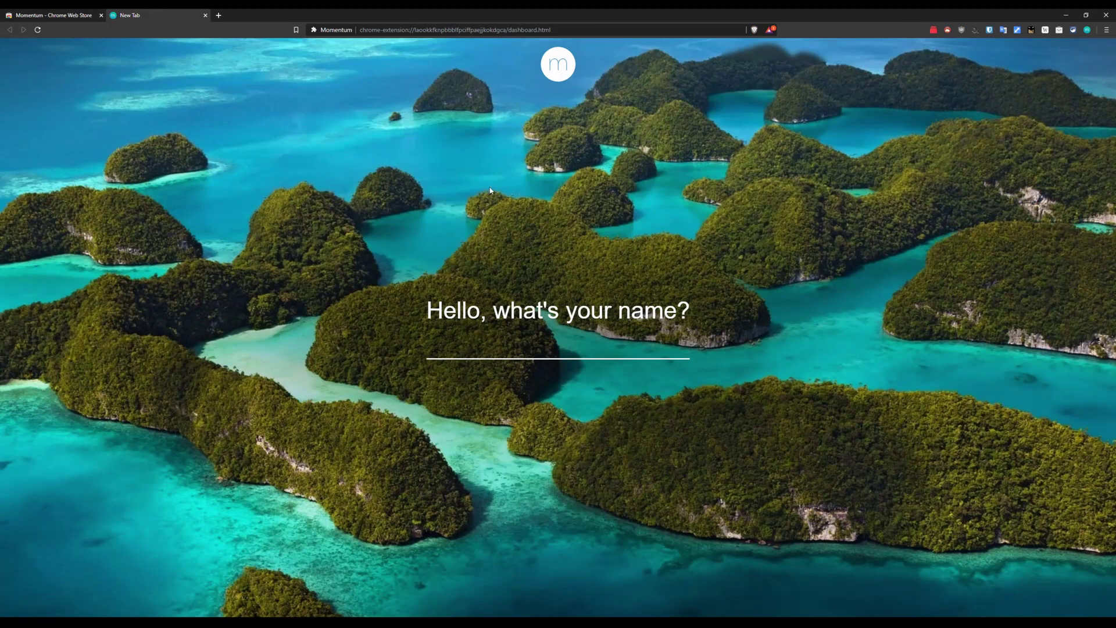
type("Tom Spark")
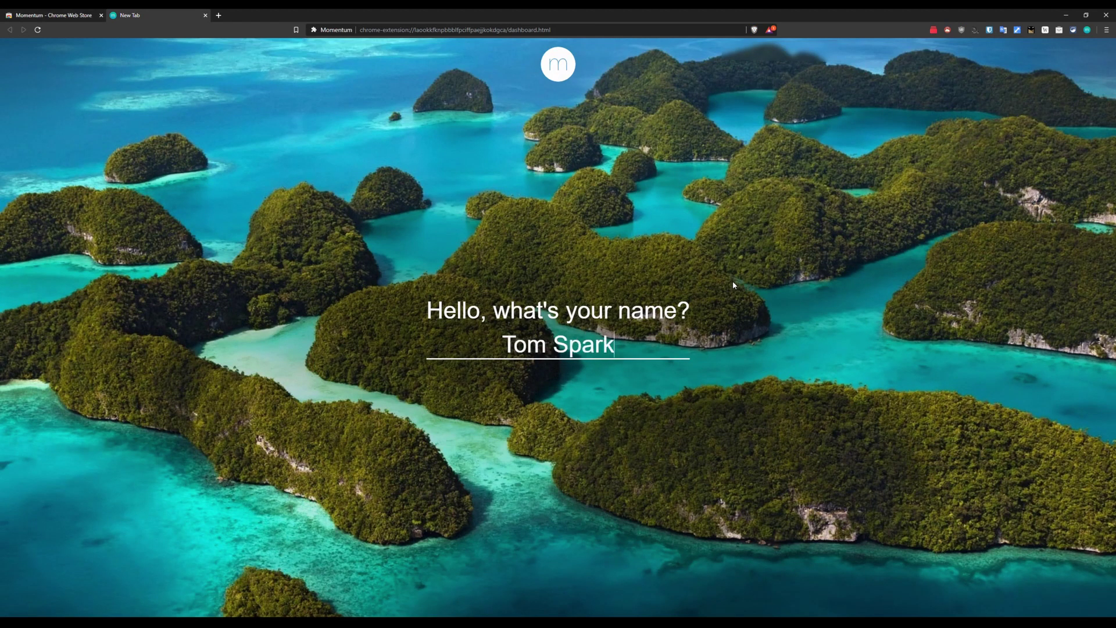
key("Return")
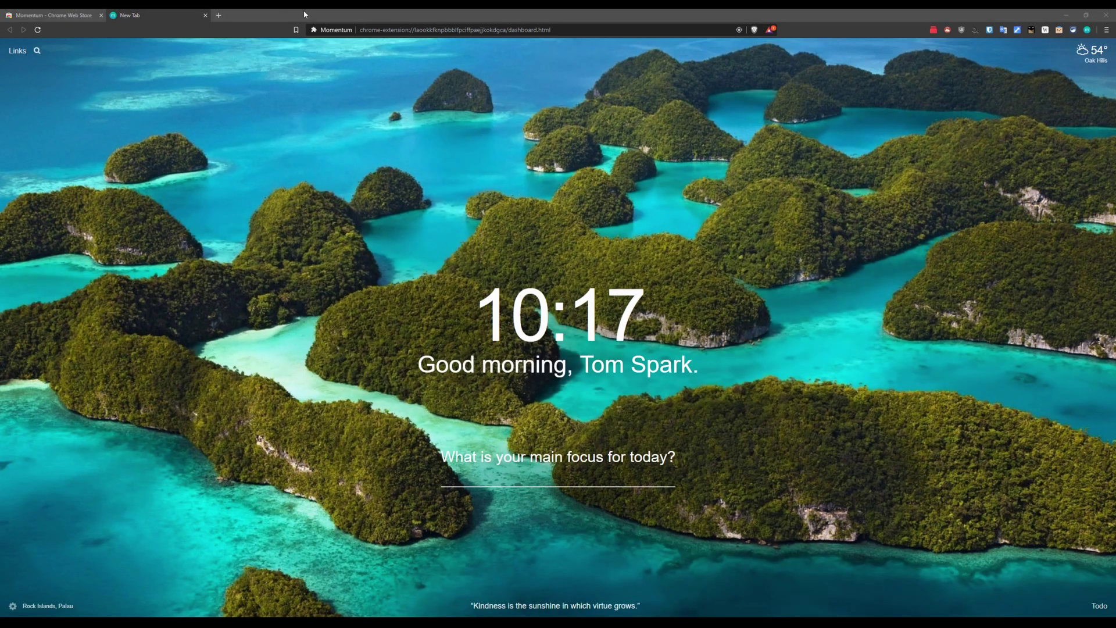
Set 'make video' as today's focus and switch the greeting to today's mantra.
left_click(752, 429)
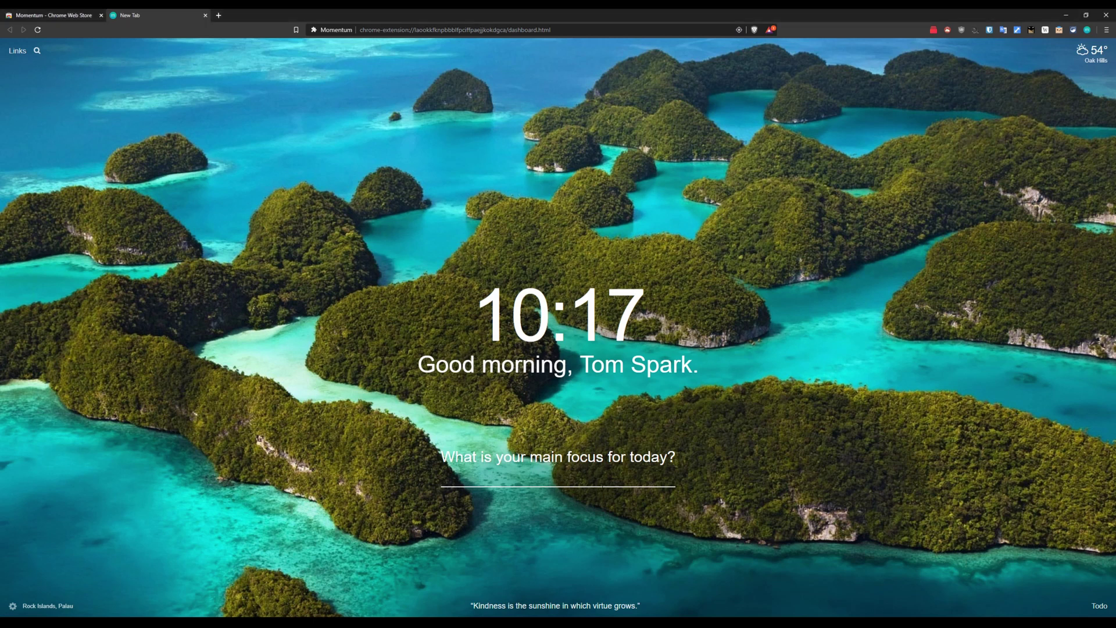
type("make video")
key("Return")
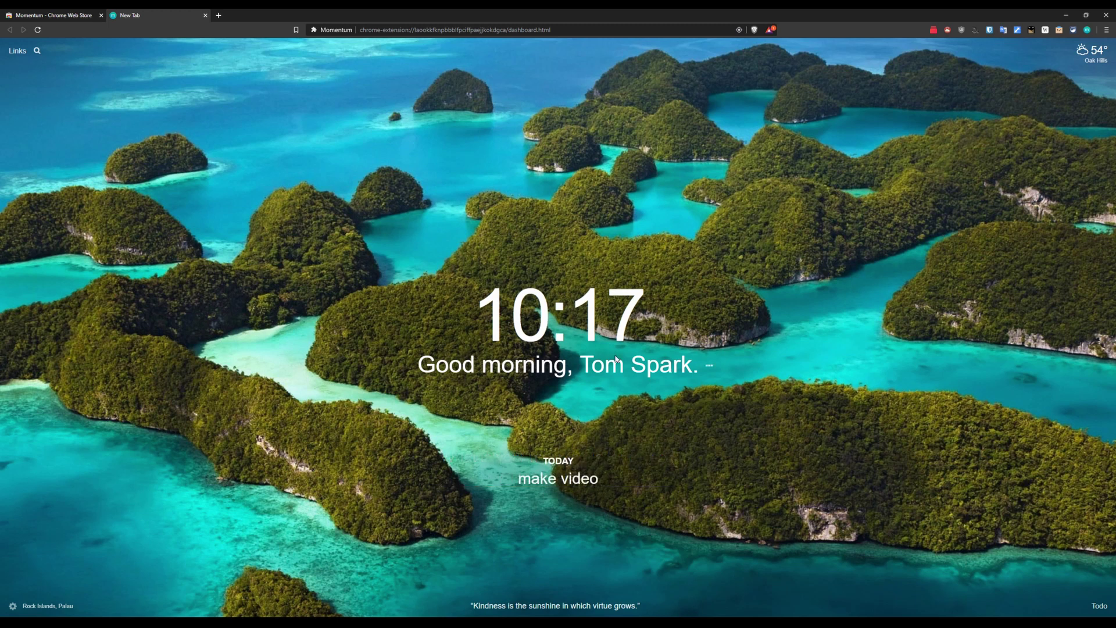
left_click(711, 366)
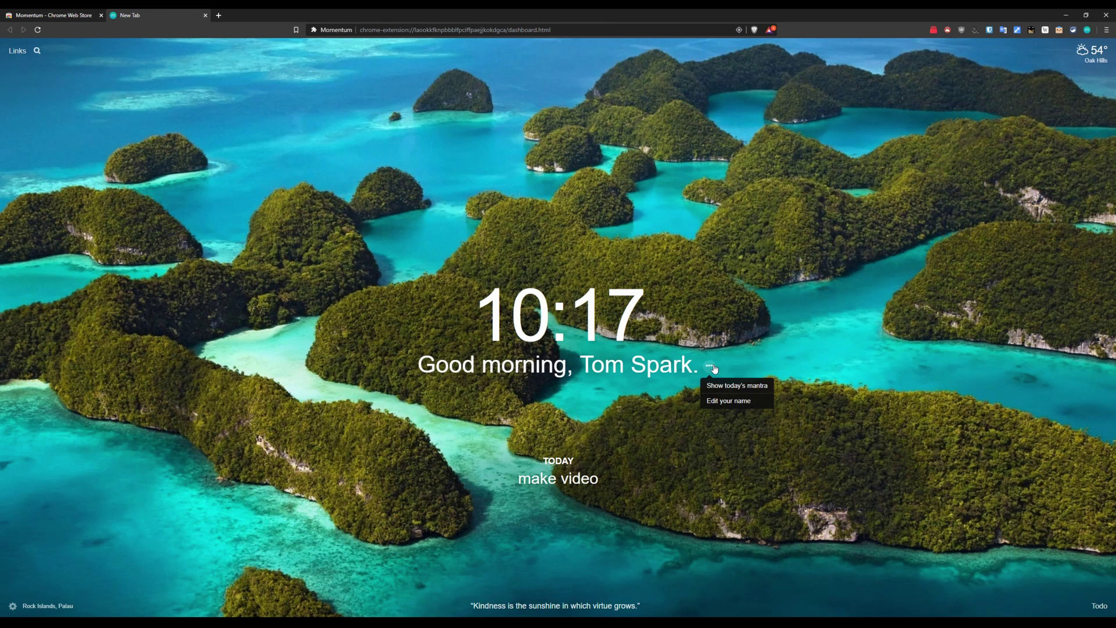
left_click(713, 367)
left_click(713, 367)
left_click(732, 386)
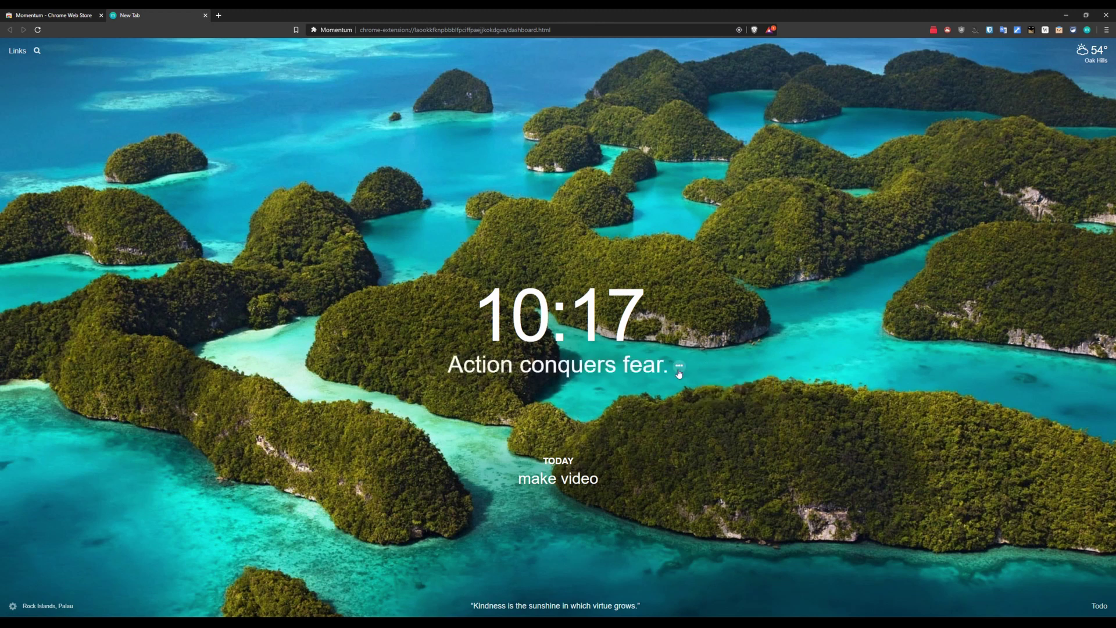
Replace the 'make video' focus with 'some coffee and then go to sleep'.
mouse_move(564, 460)
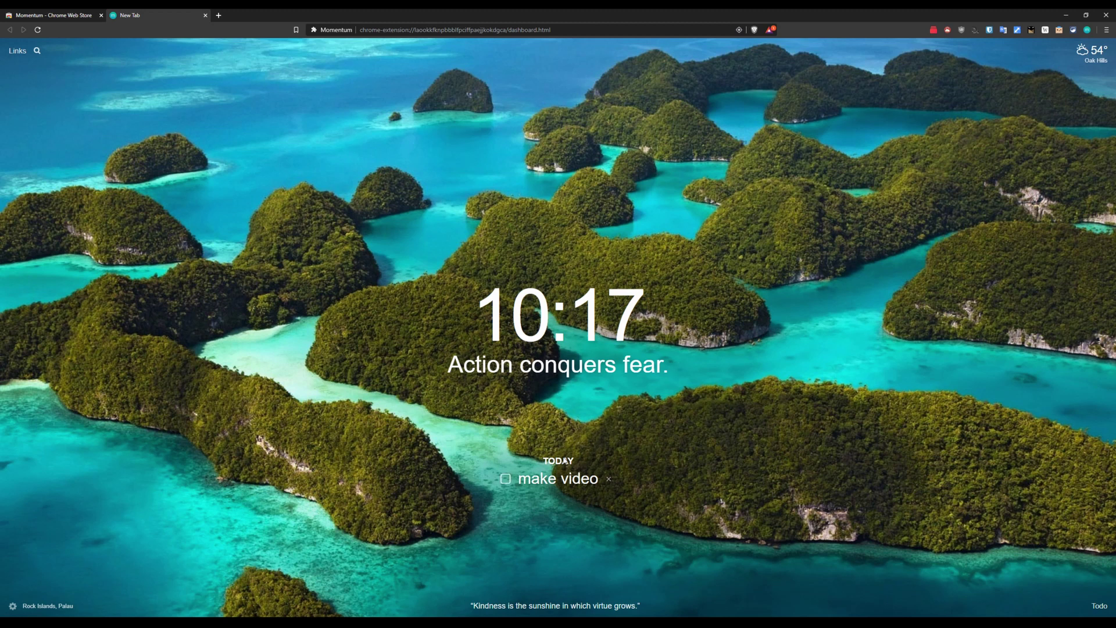
left_click(609, 478)
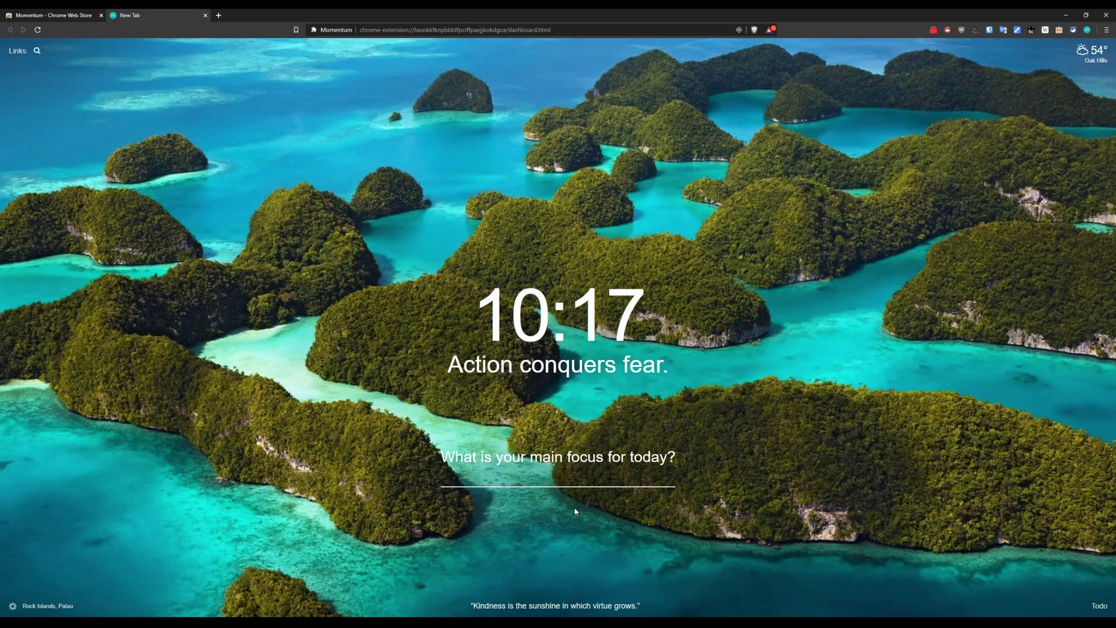
type("some coffee and g")
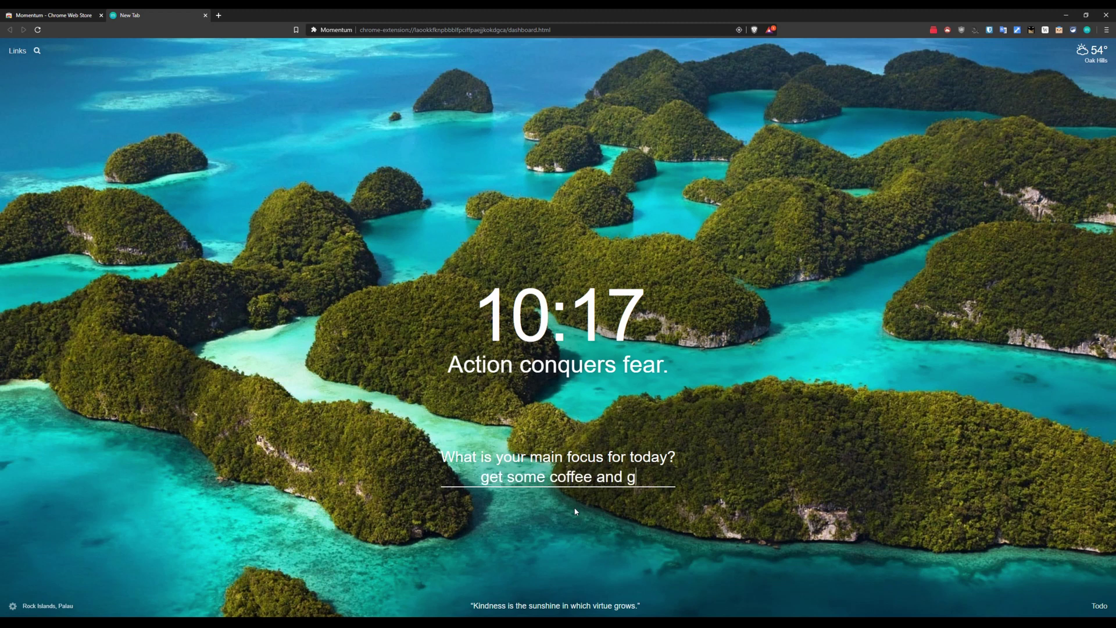
key("BackSpace")
type("then go to sleep")
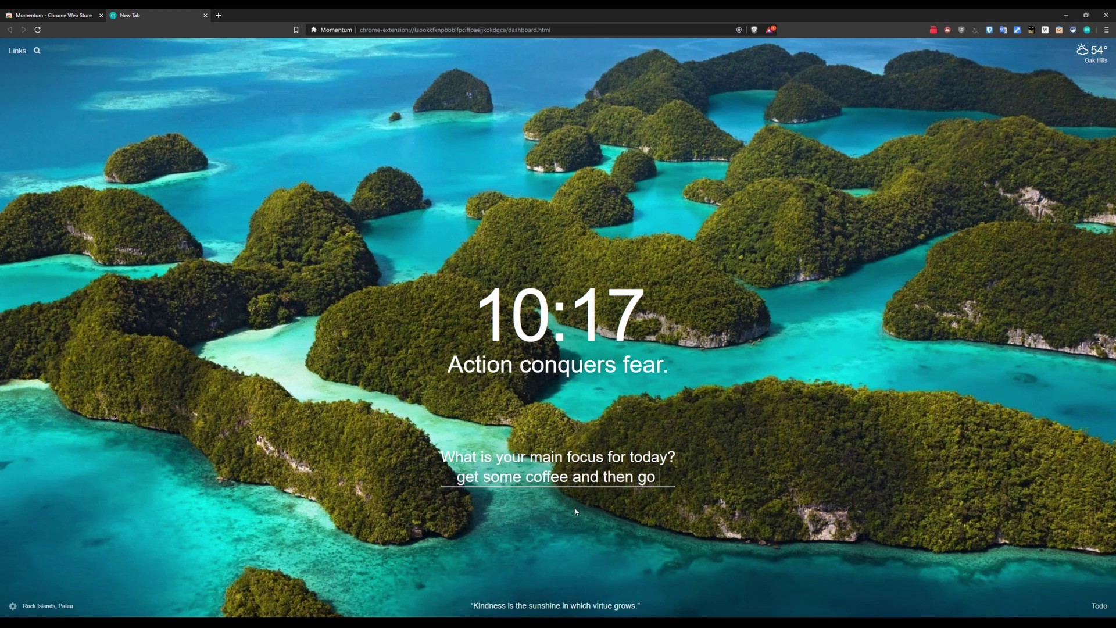
key("Return")
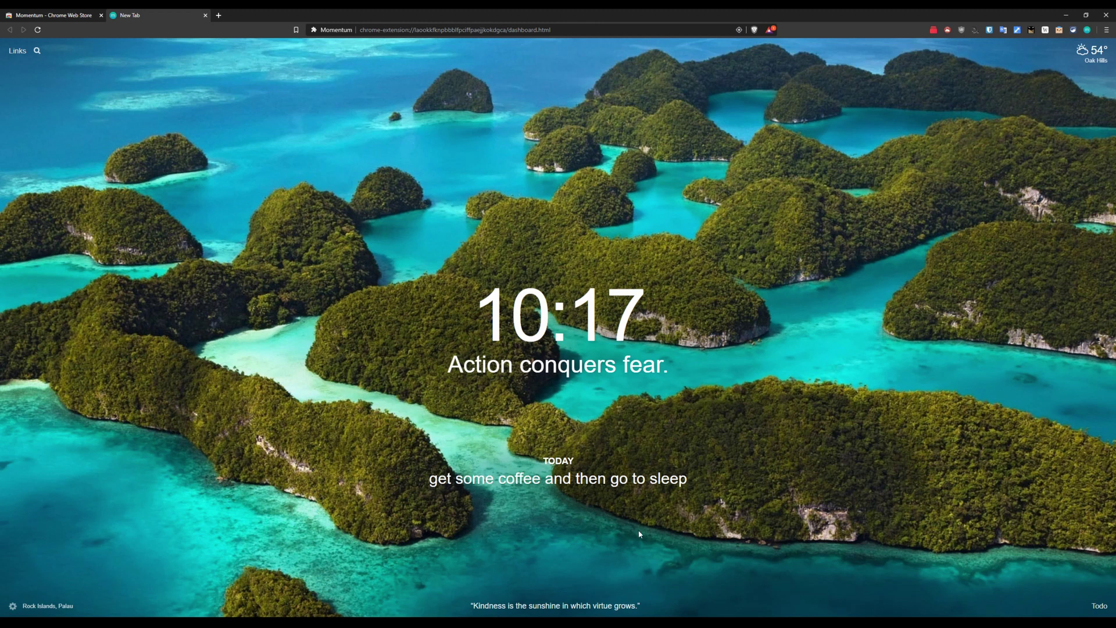
Complete and clear that focus, then add 'play video games' and mark it done.
left_click(445, 478)
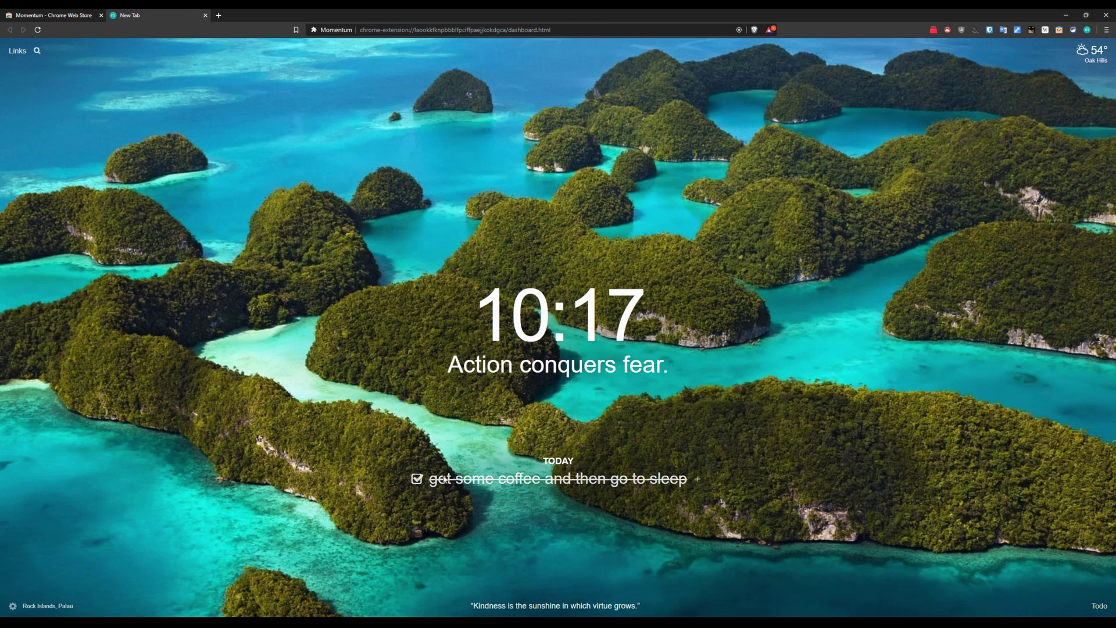
left_click(698, 481)
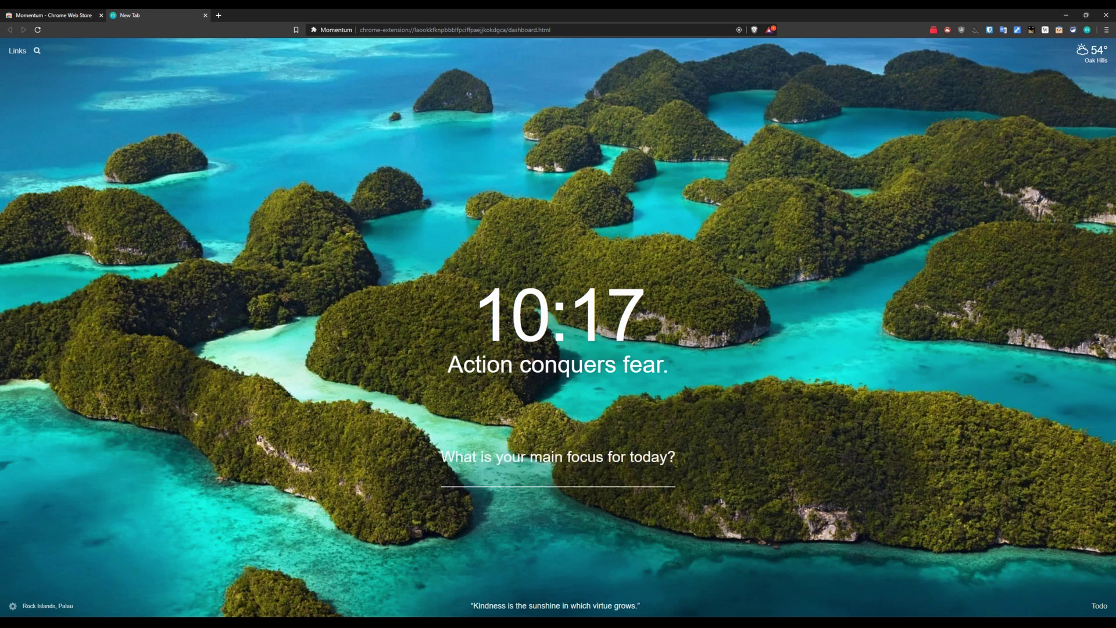
type("play video games")
key("Return")
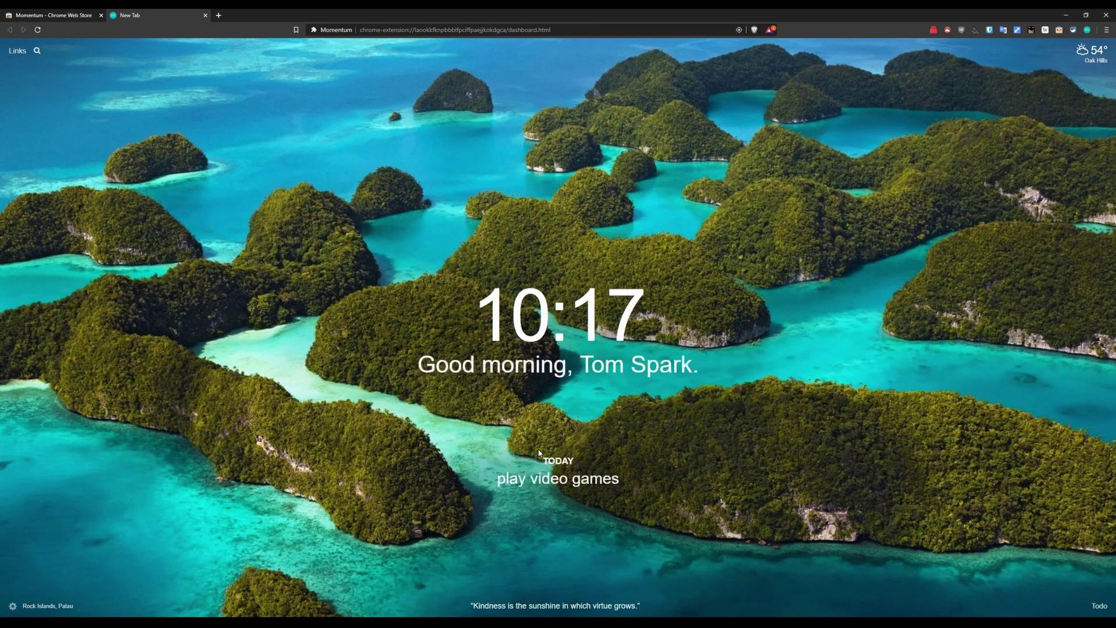
left_click(487, 480)
left_click(640, 481)
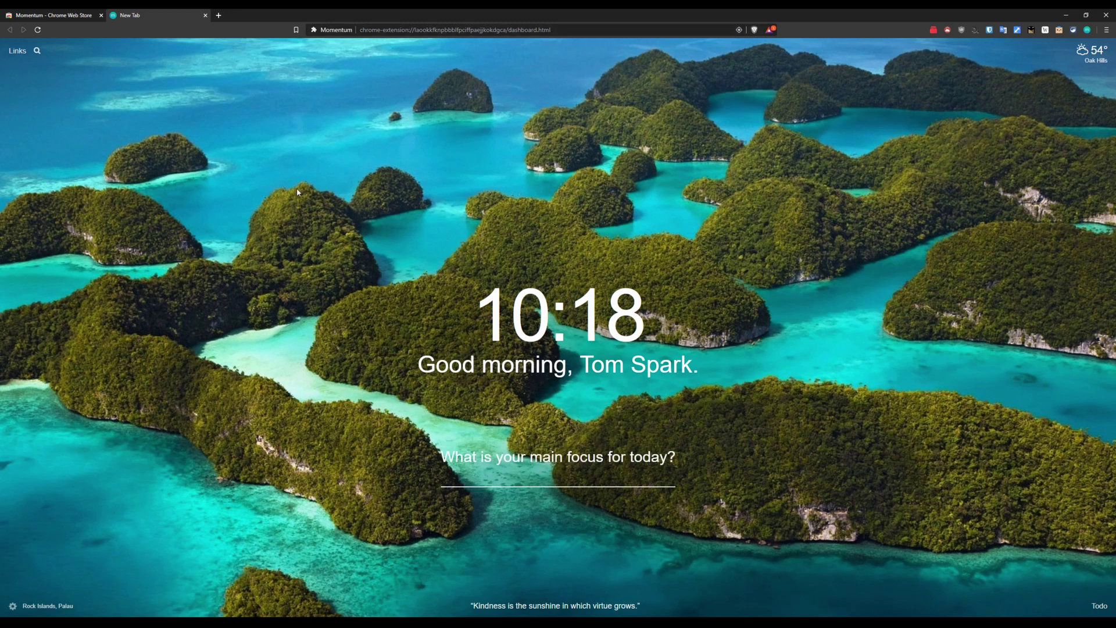
left_click(10, 607)
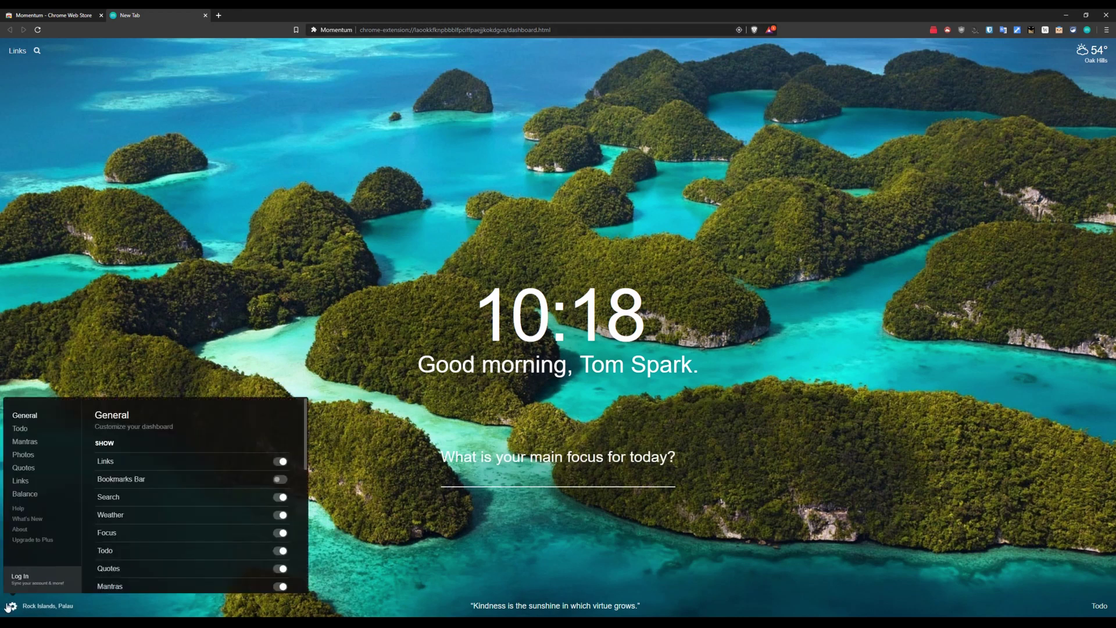
left_click(33, 445)
left_click(21, 429)
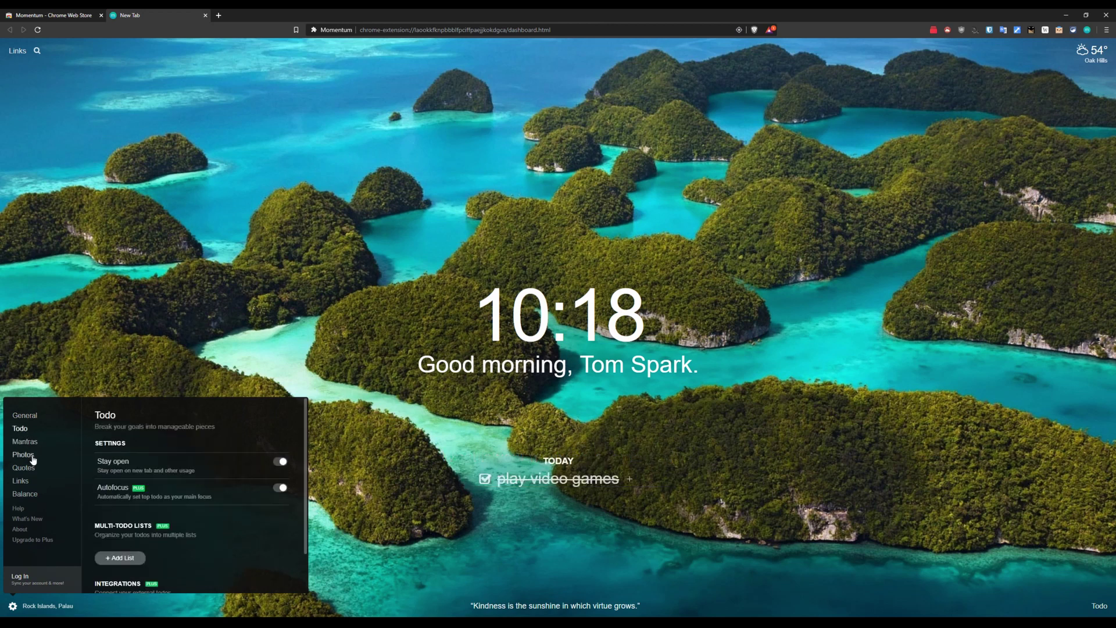
scroll(233, 459, "down", 1)
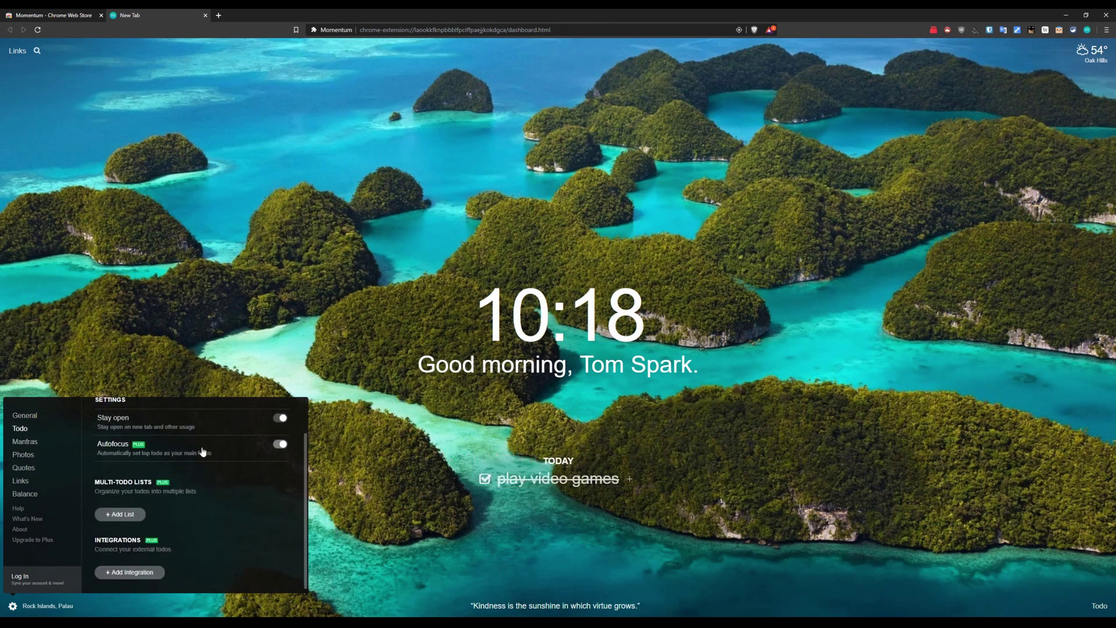
left_click(143, 514)
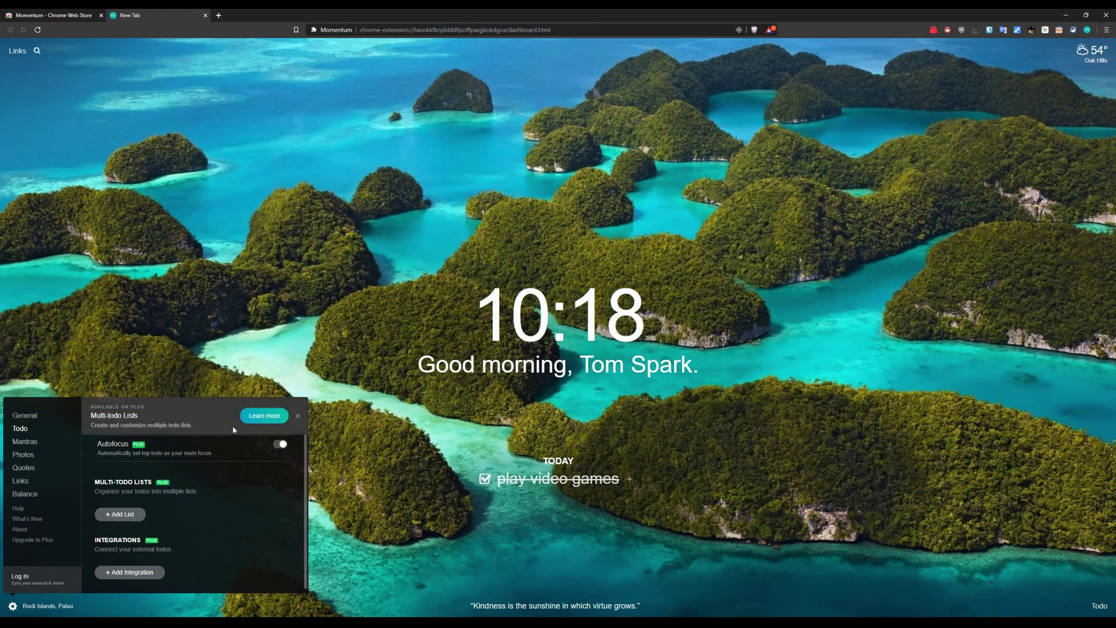
left_click(23, 467)
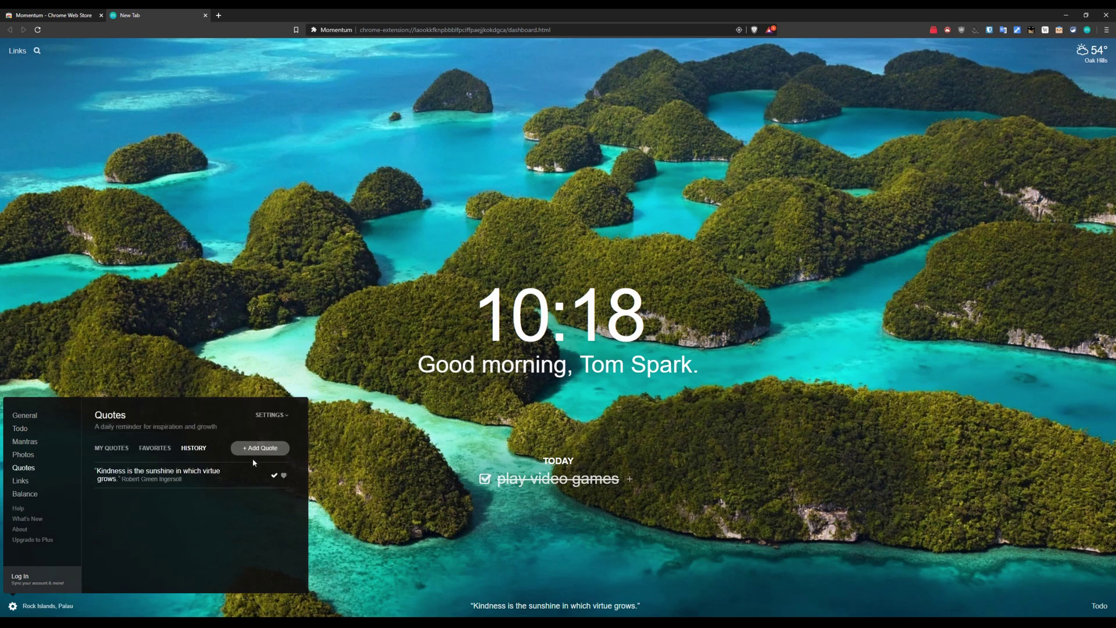
left_click(25, 493)
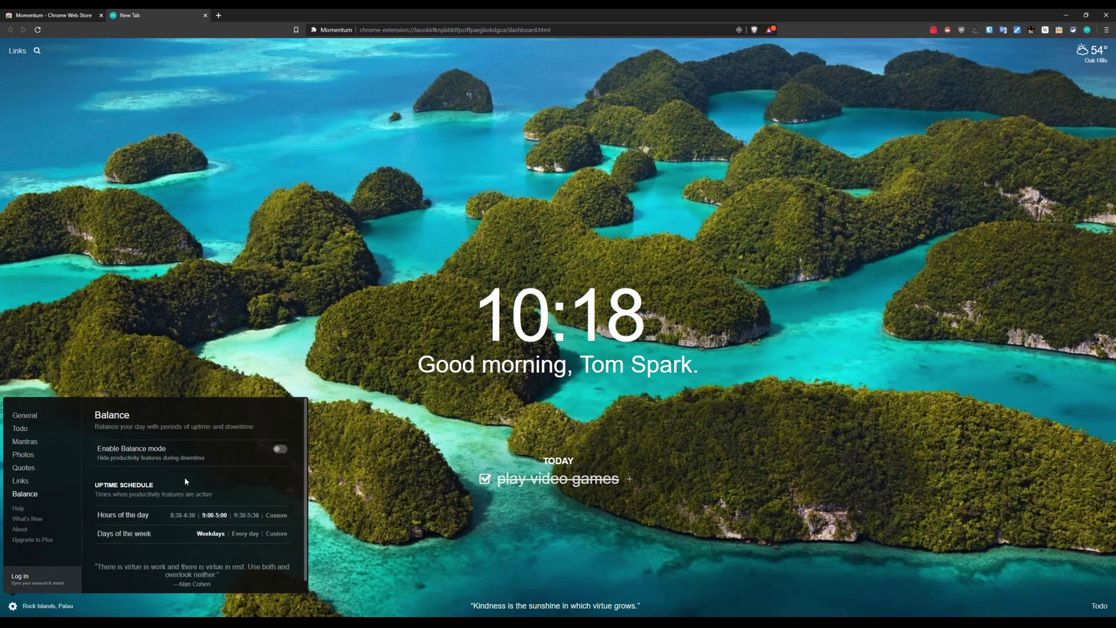
left_click(19, 481)
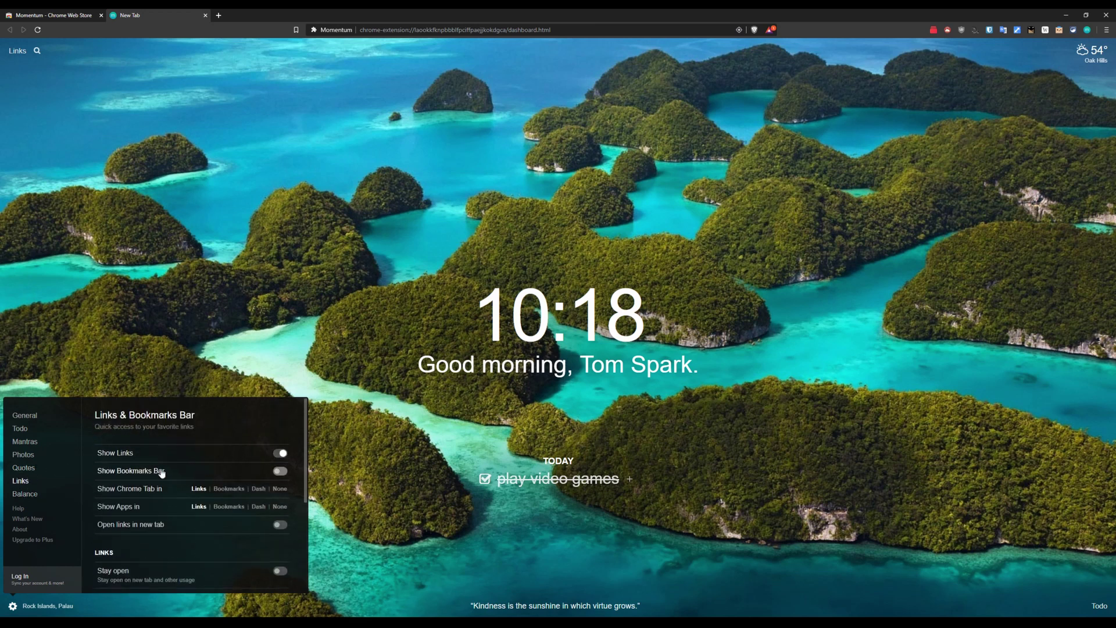
scroll(192, 494, "down", 3)
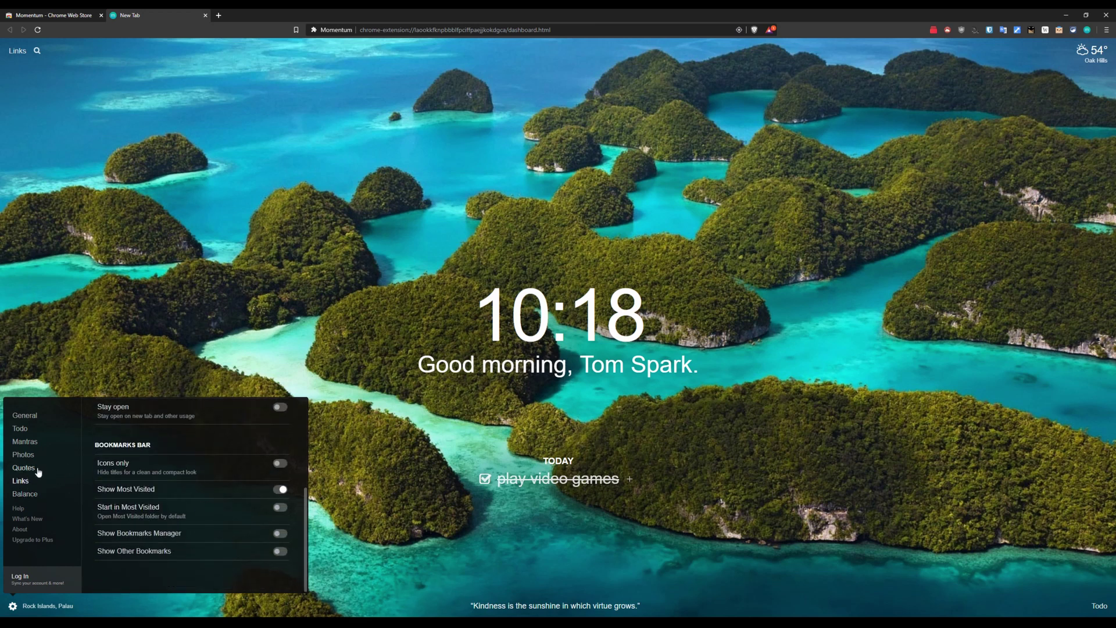
left_click(32, 469)
left_click(26, 454)
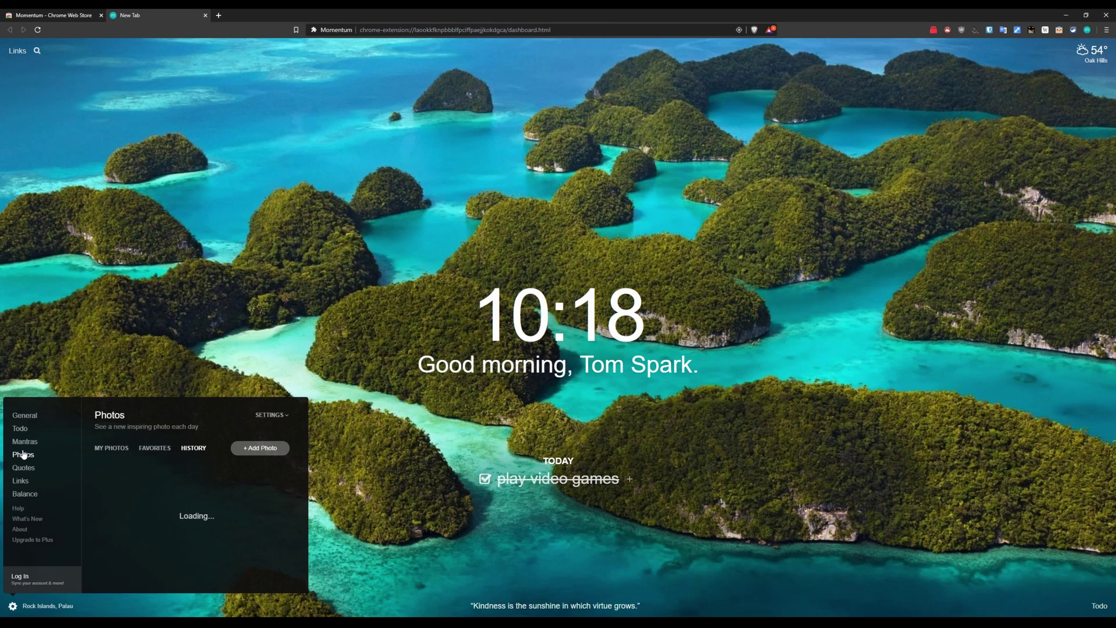
left_click(156, 453)
left_click(105, 449)
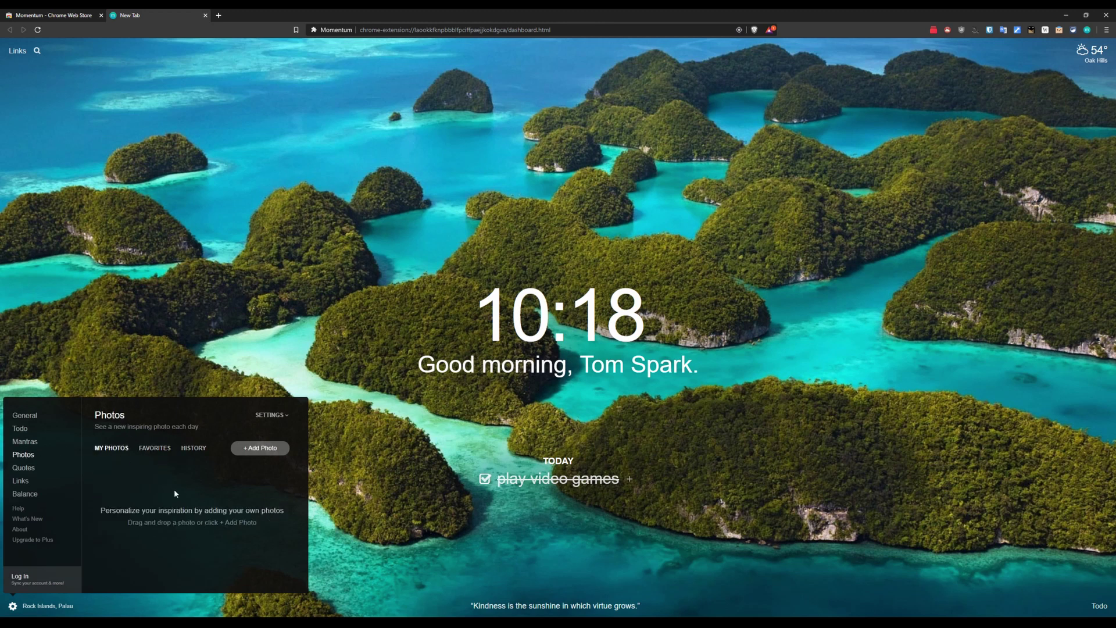
left_click(24, 441)
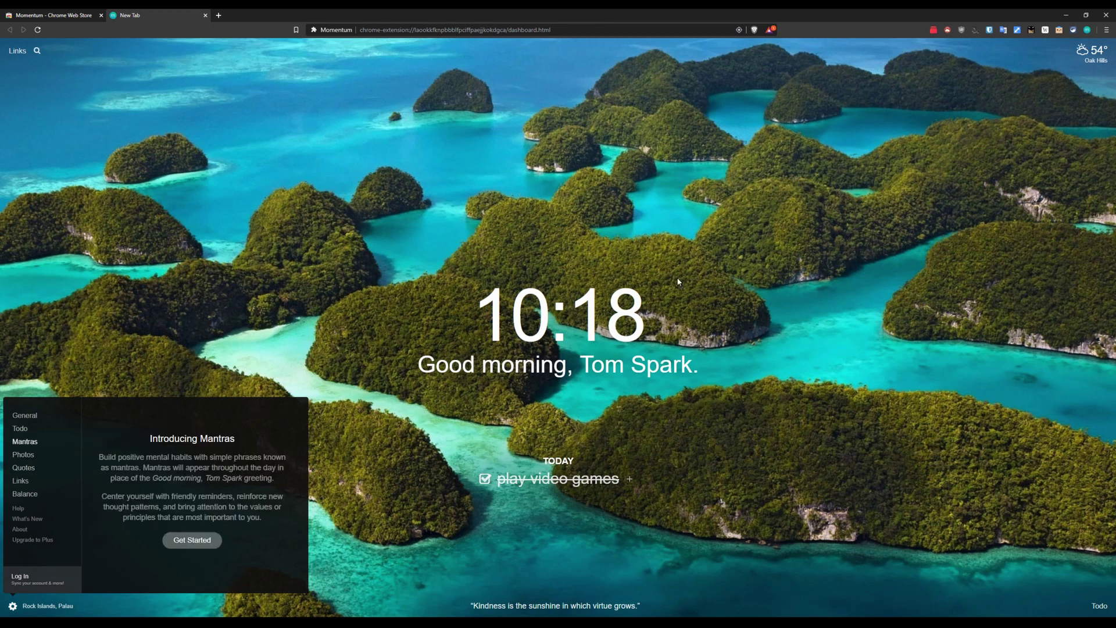
left_click(554, 280)
Clear the completed goal and save 'gfdgfdgfd' as today's new main focus.
left_click(629, 479)
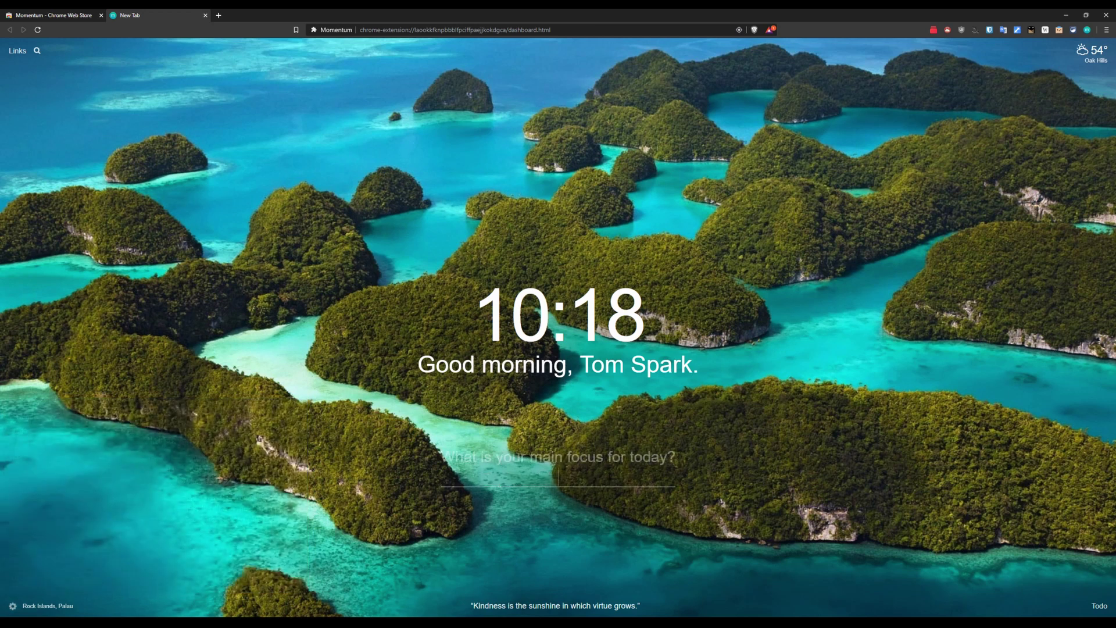
type("gfdgfdgfd")
key("Return")
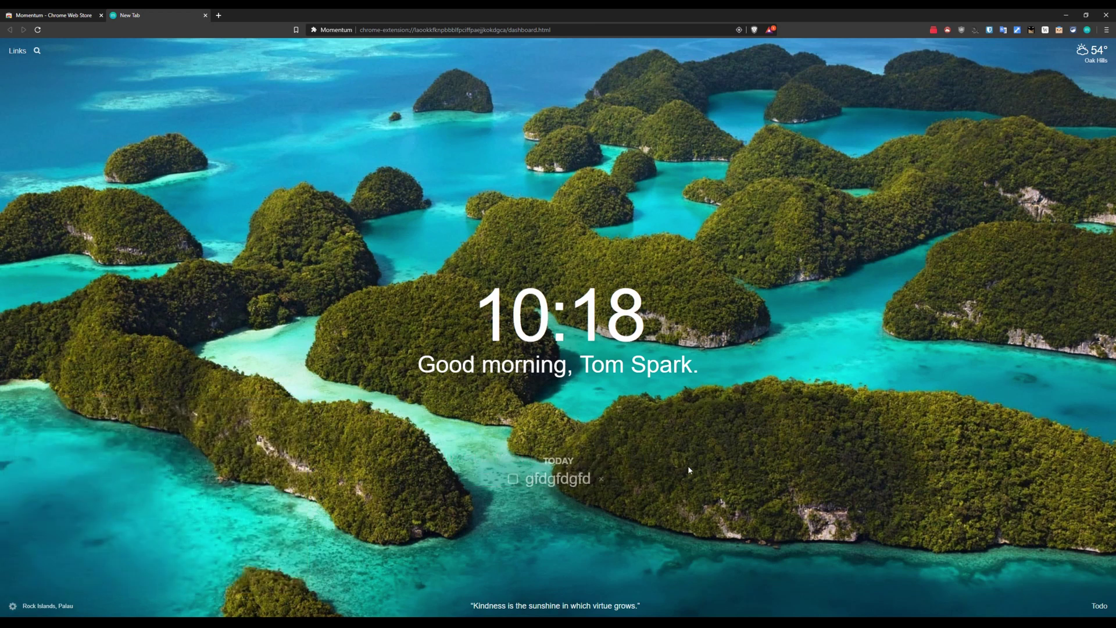